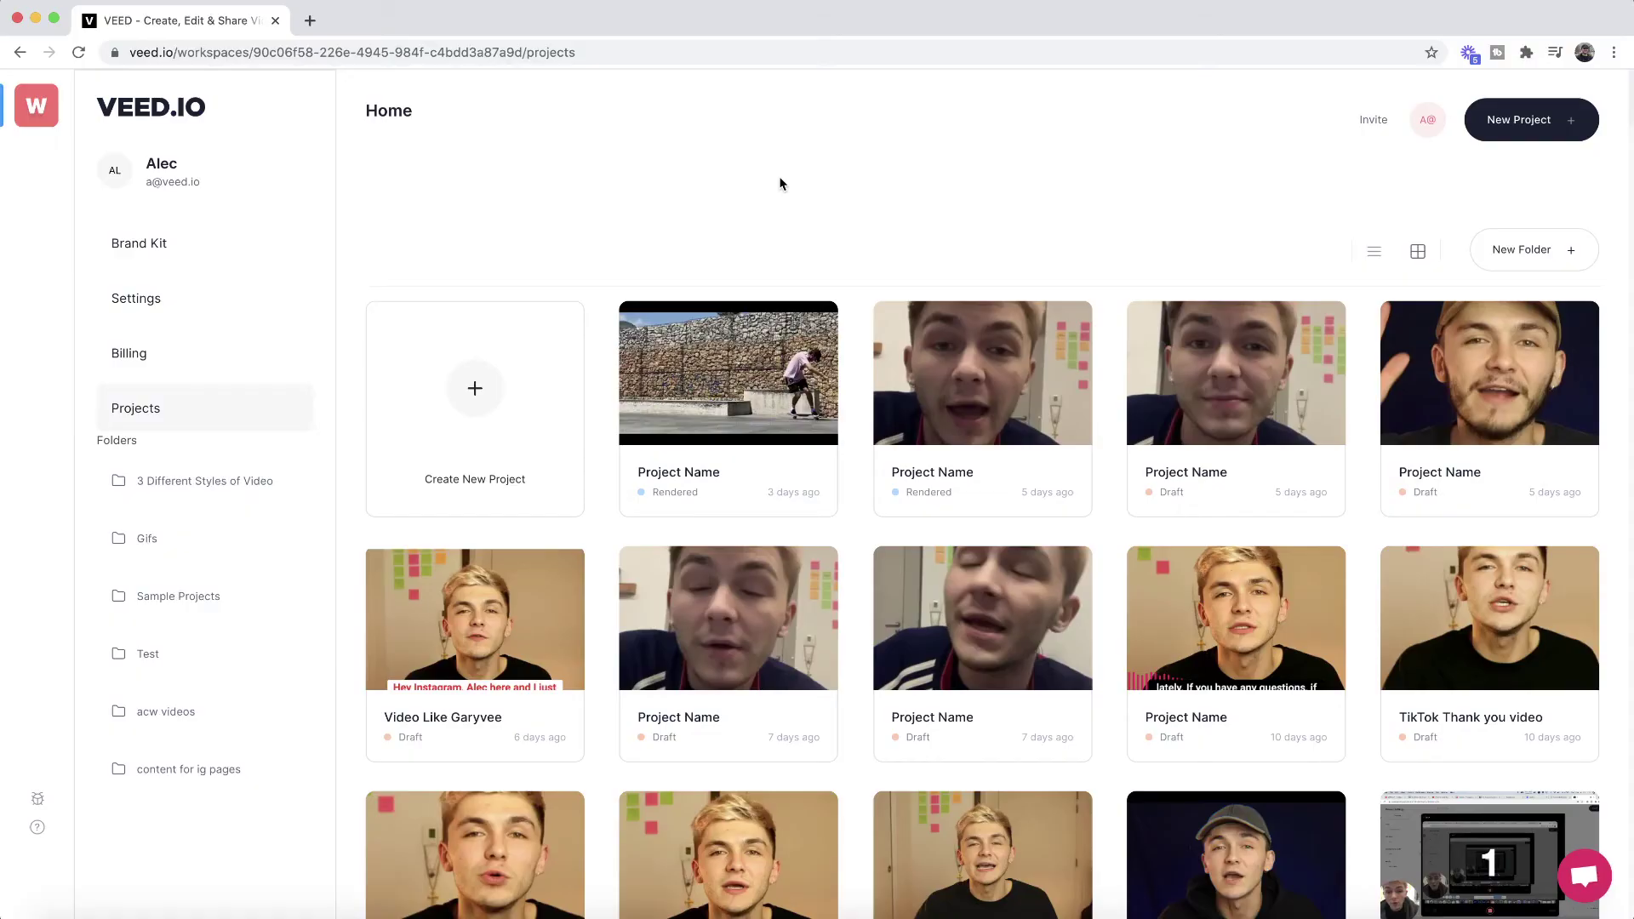
Create a new project and upload the vertical selfie .MOV video from Downloads.
{"action": "left_click", "coordinate": [1503, 125]}
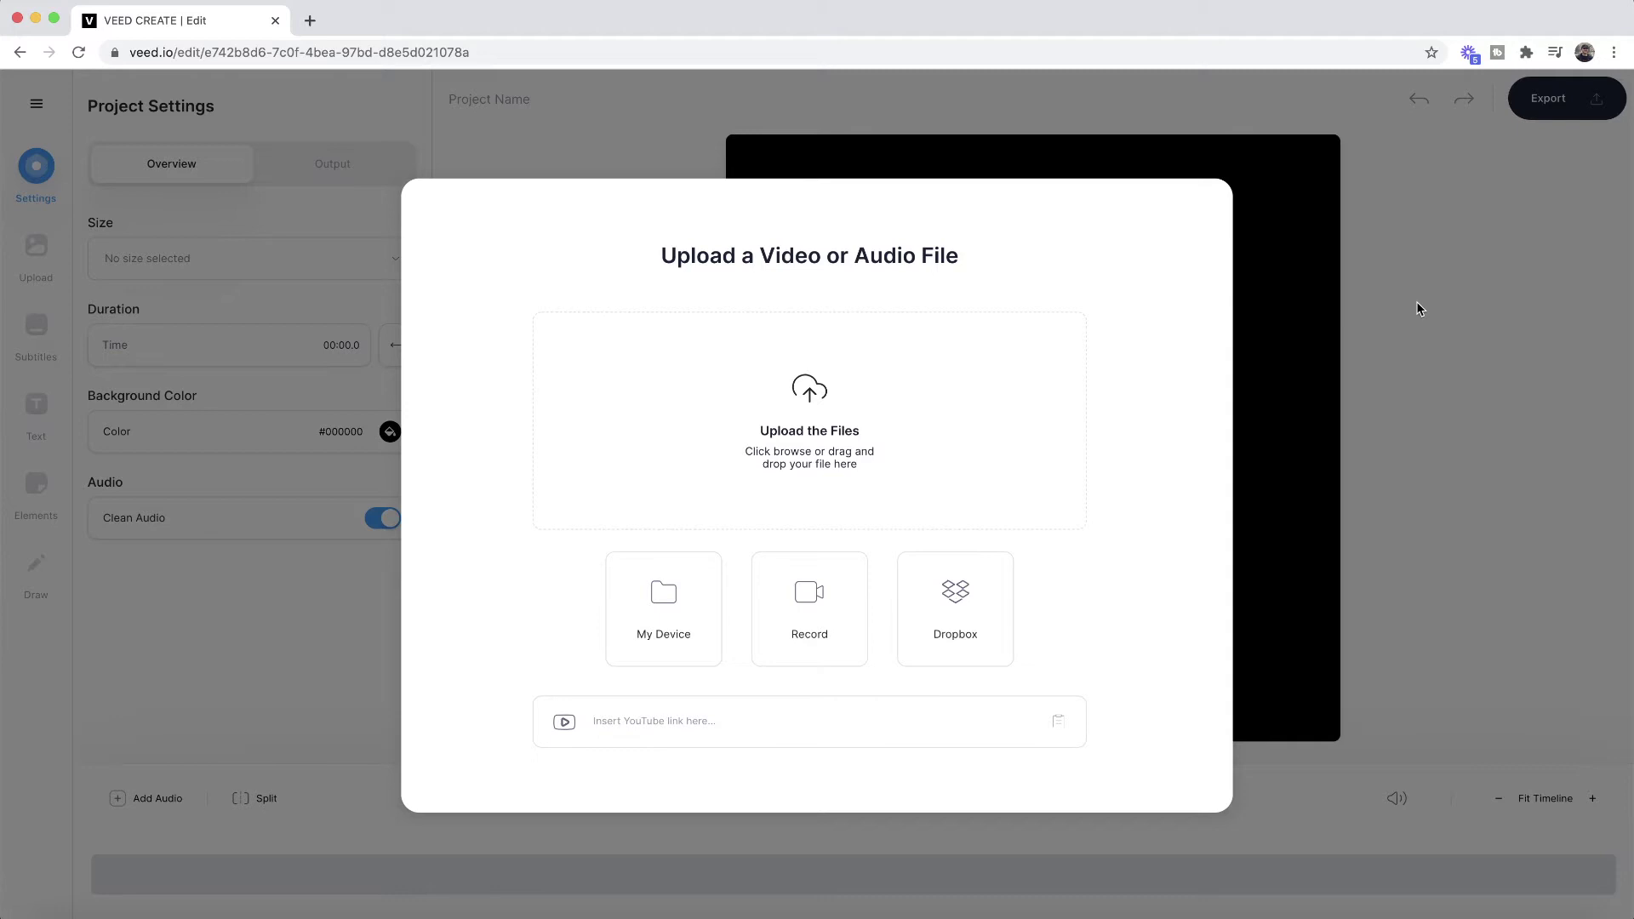
{"action": "left_click", "coordinate": [819, 393]}
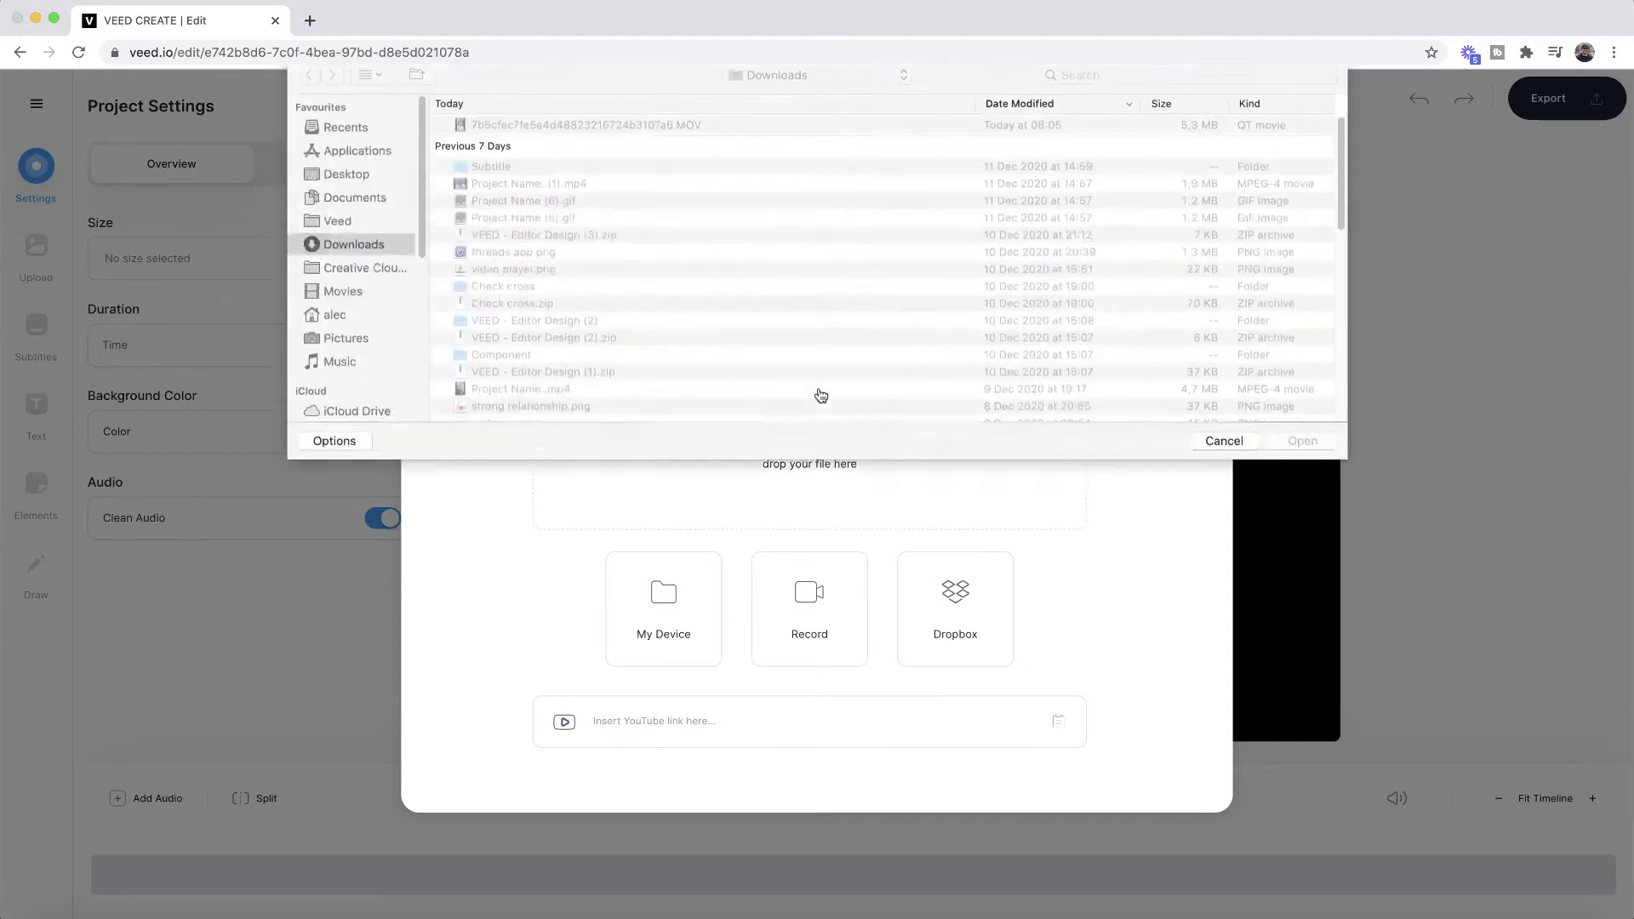
{"action": "left_click", "coordinate": [640, 138]}
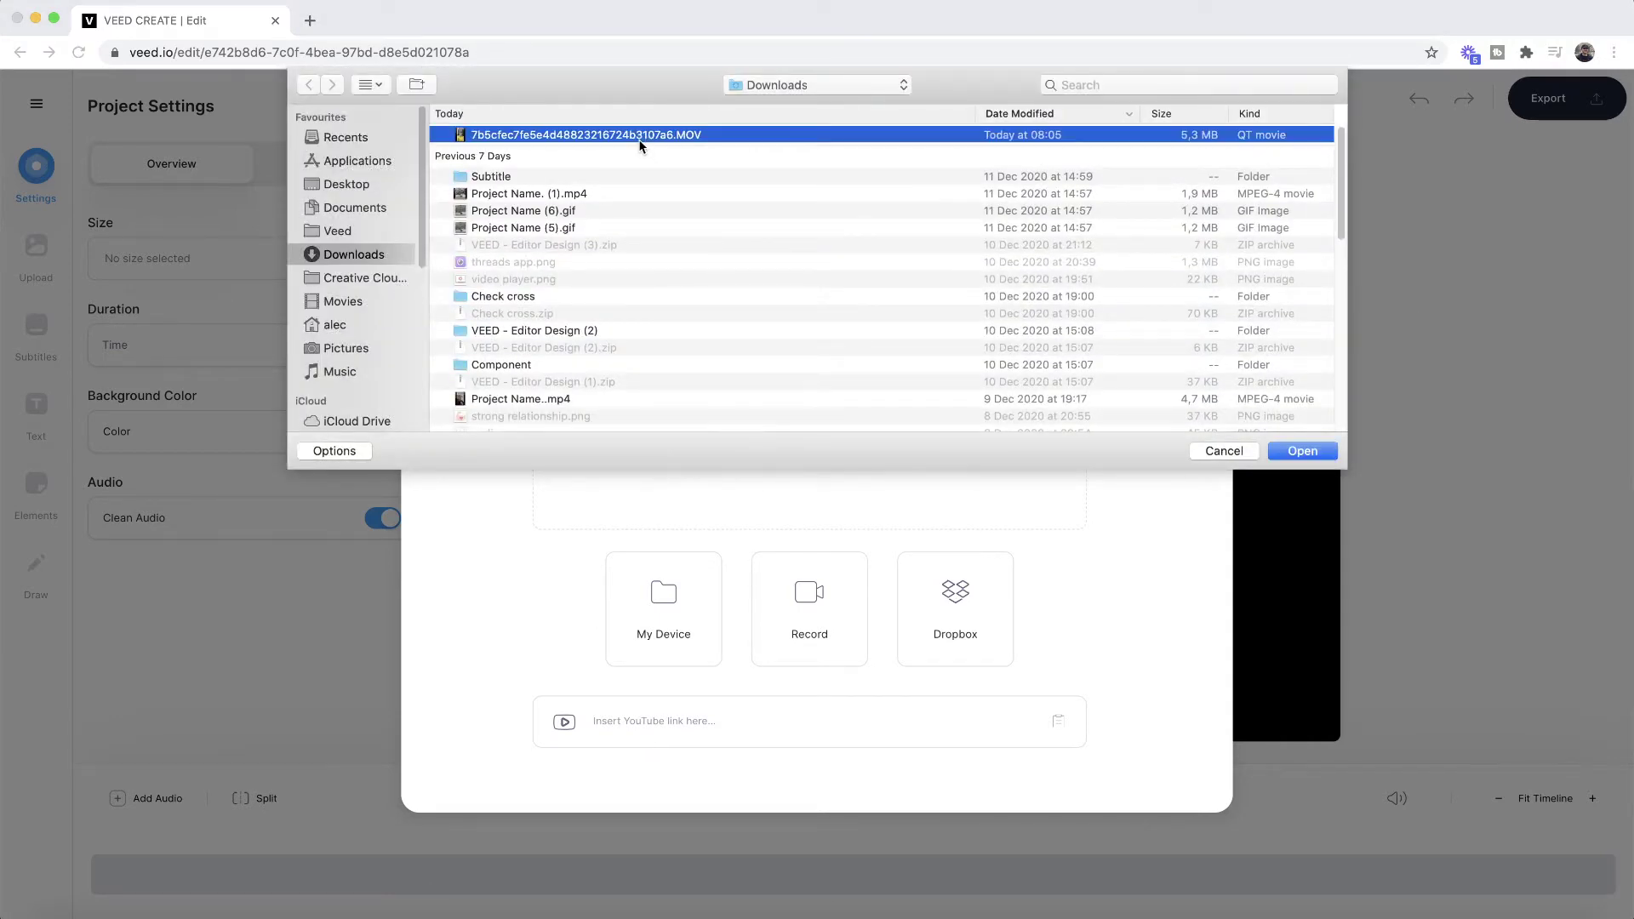
{"action": "left_click", "coordinate": [1302, 452]}
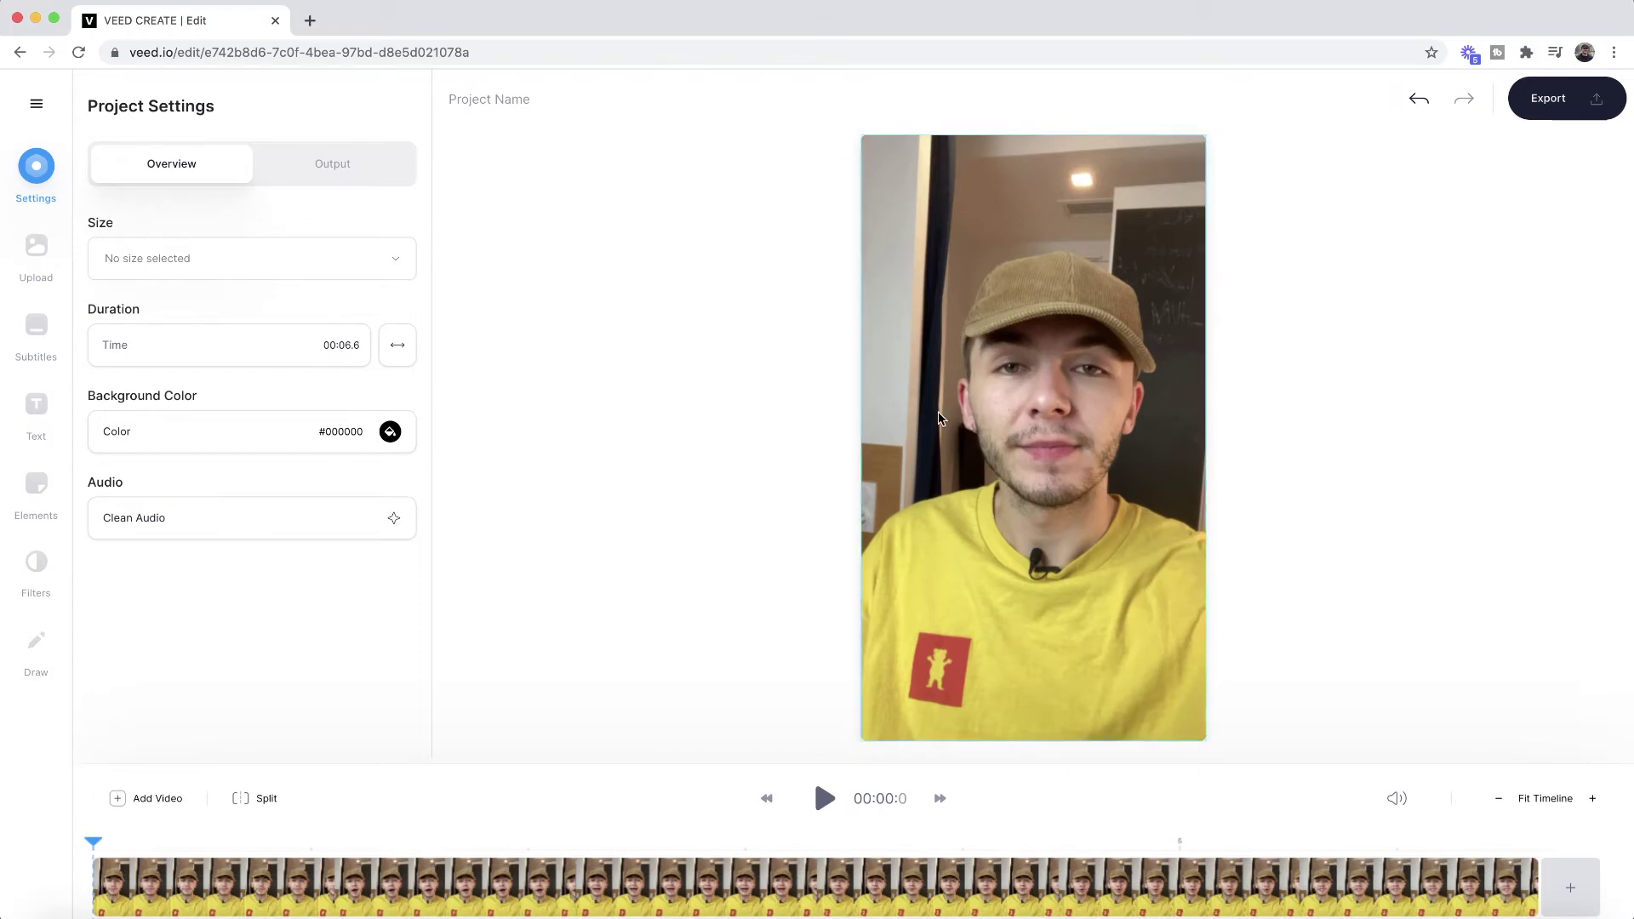
Preview the uploaded clip, then choose Manual Subtitles from the Subtitles section.
{"action": "left_click", "coordinate": [825, 800]}
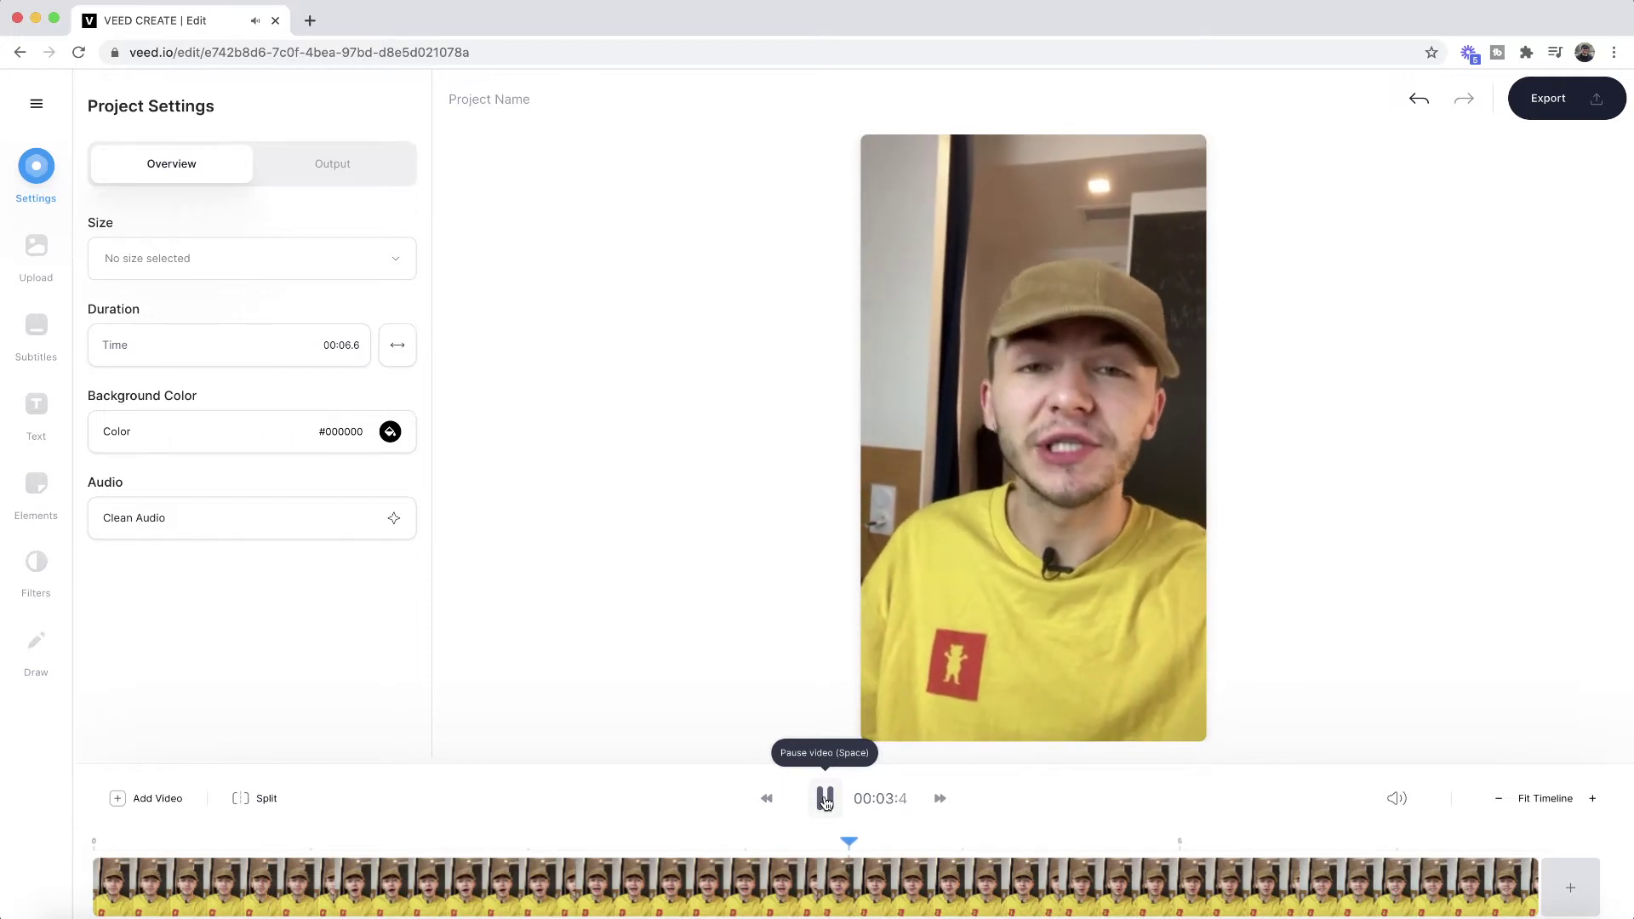
{"action": "left_click", "coordinate": [825, 800]}
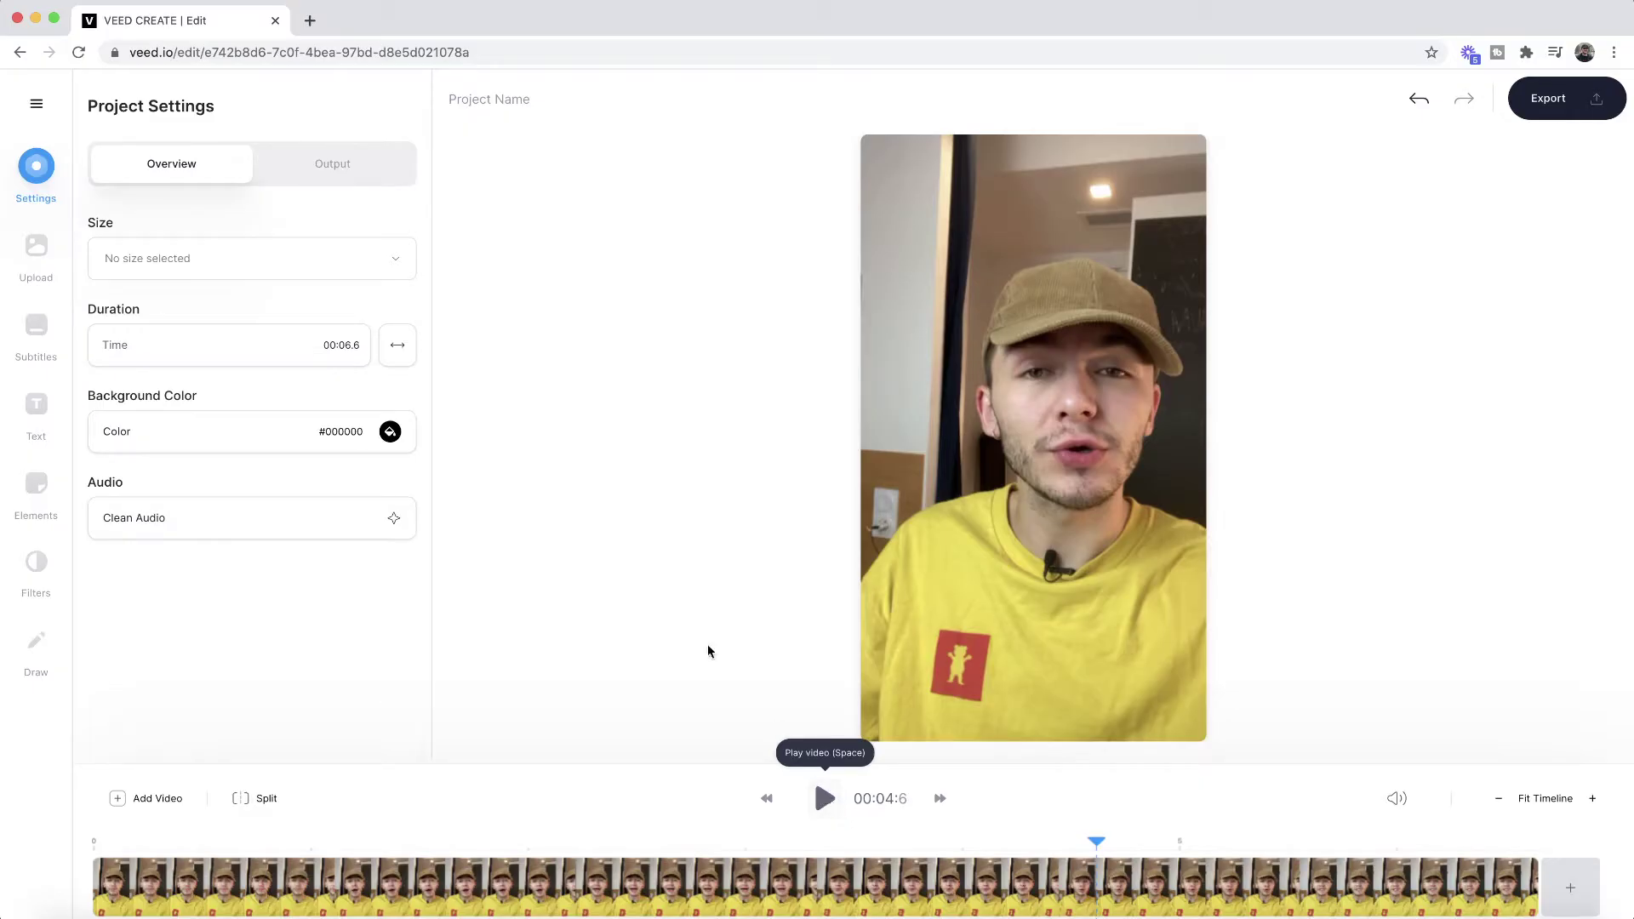
{"action": "left_click", "coordinate": [22, 330]}
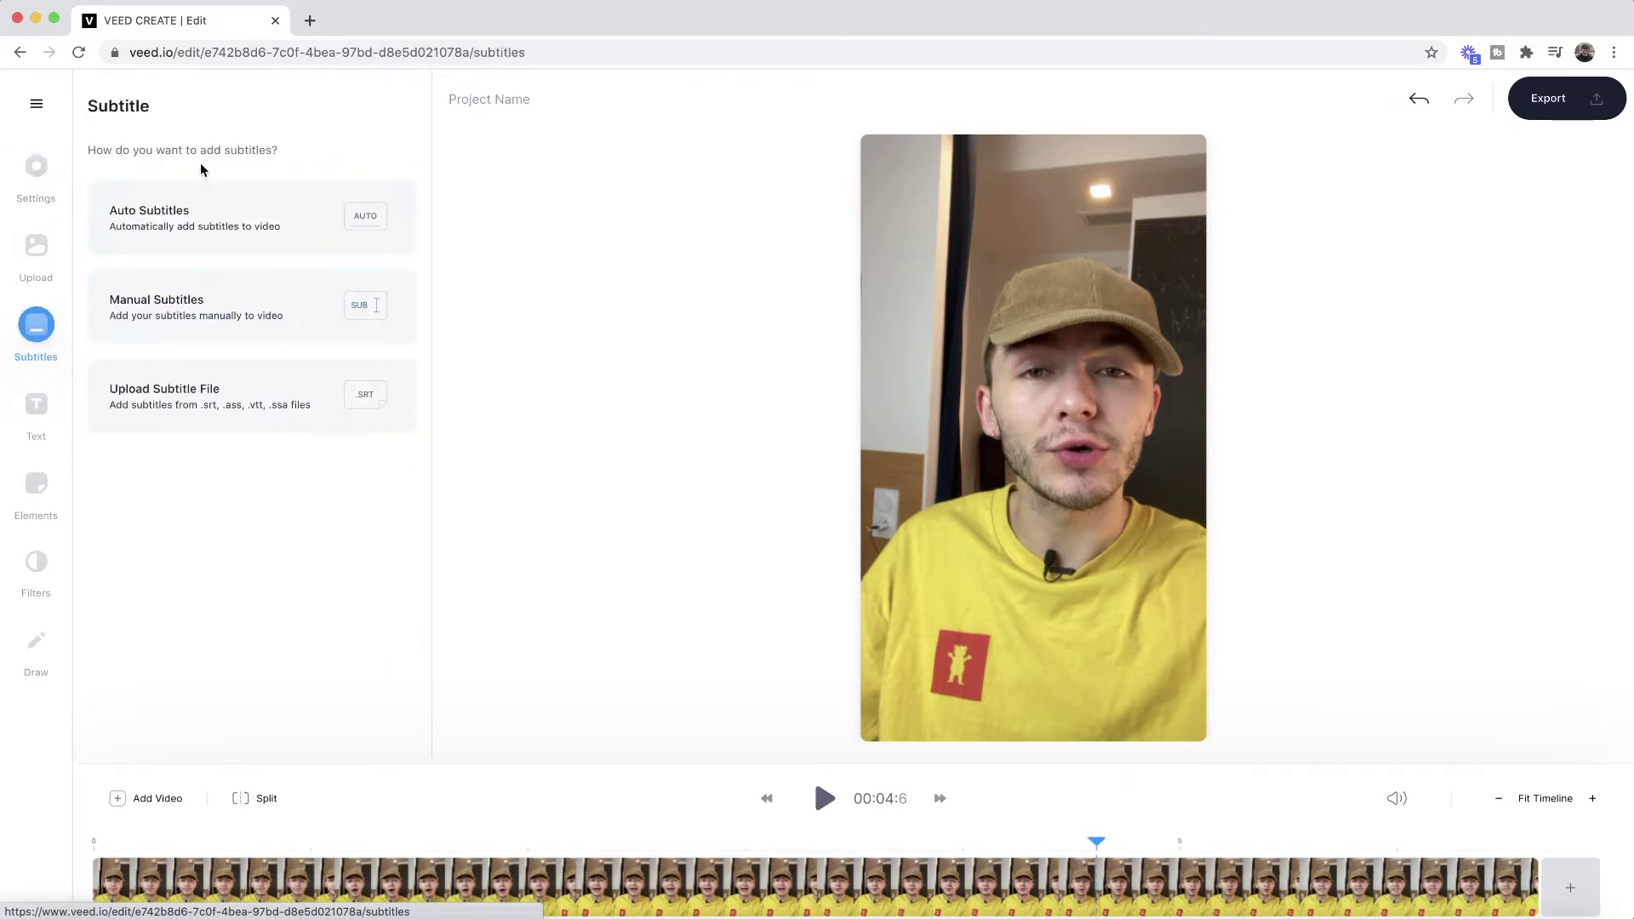
{"action": "left_click", "coordinate": [226, 311]}
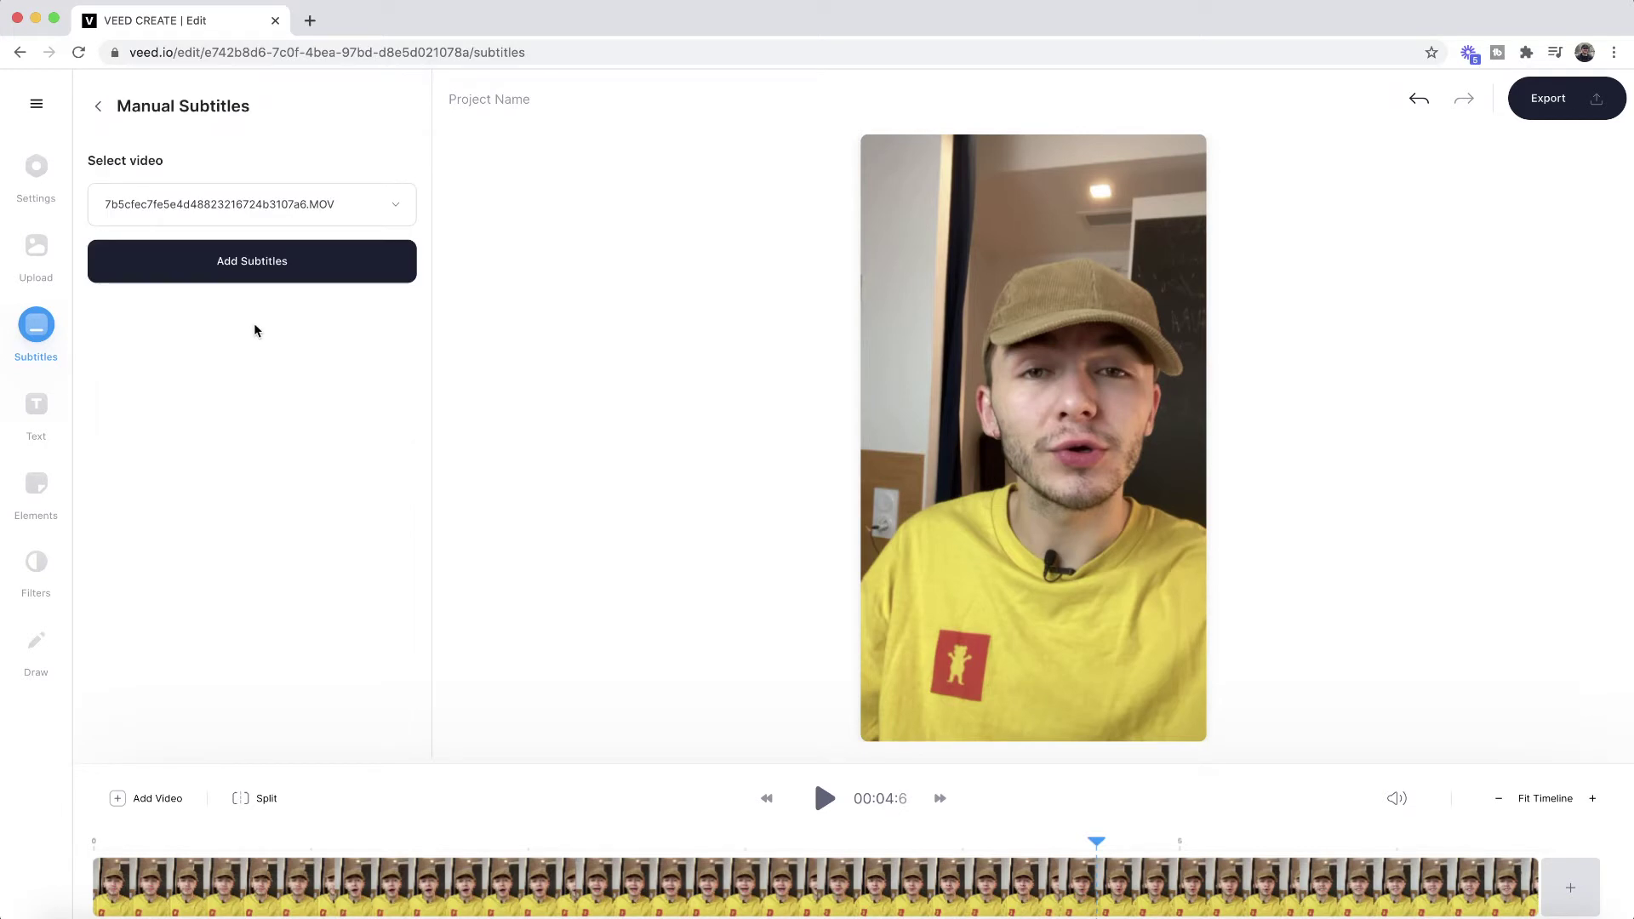
Replay the video from the start and set the playhead to about 0.5 seconds.
{"action": "left_click", "coordinate": [182, 847]}
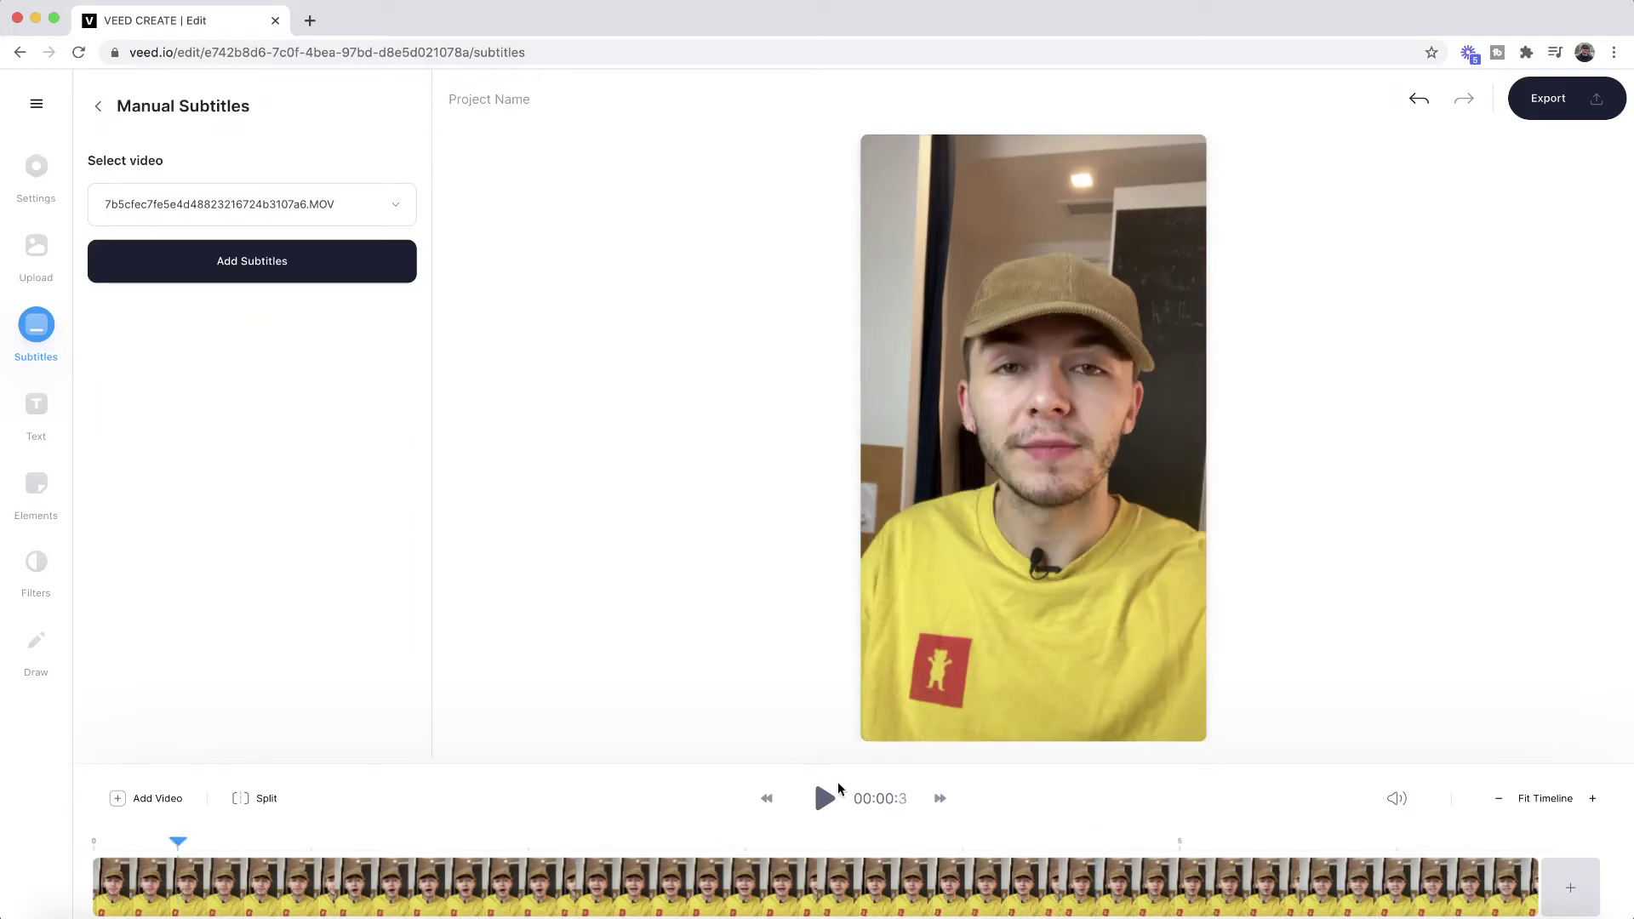
{"action": "left_click", "coordinate": [824, 800]}
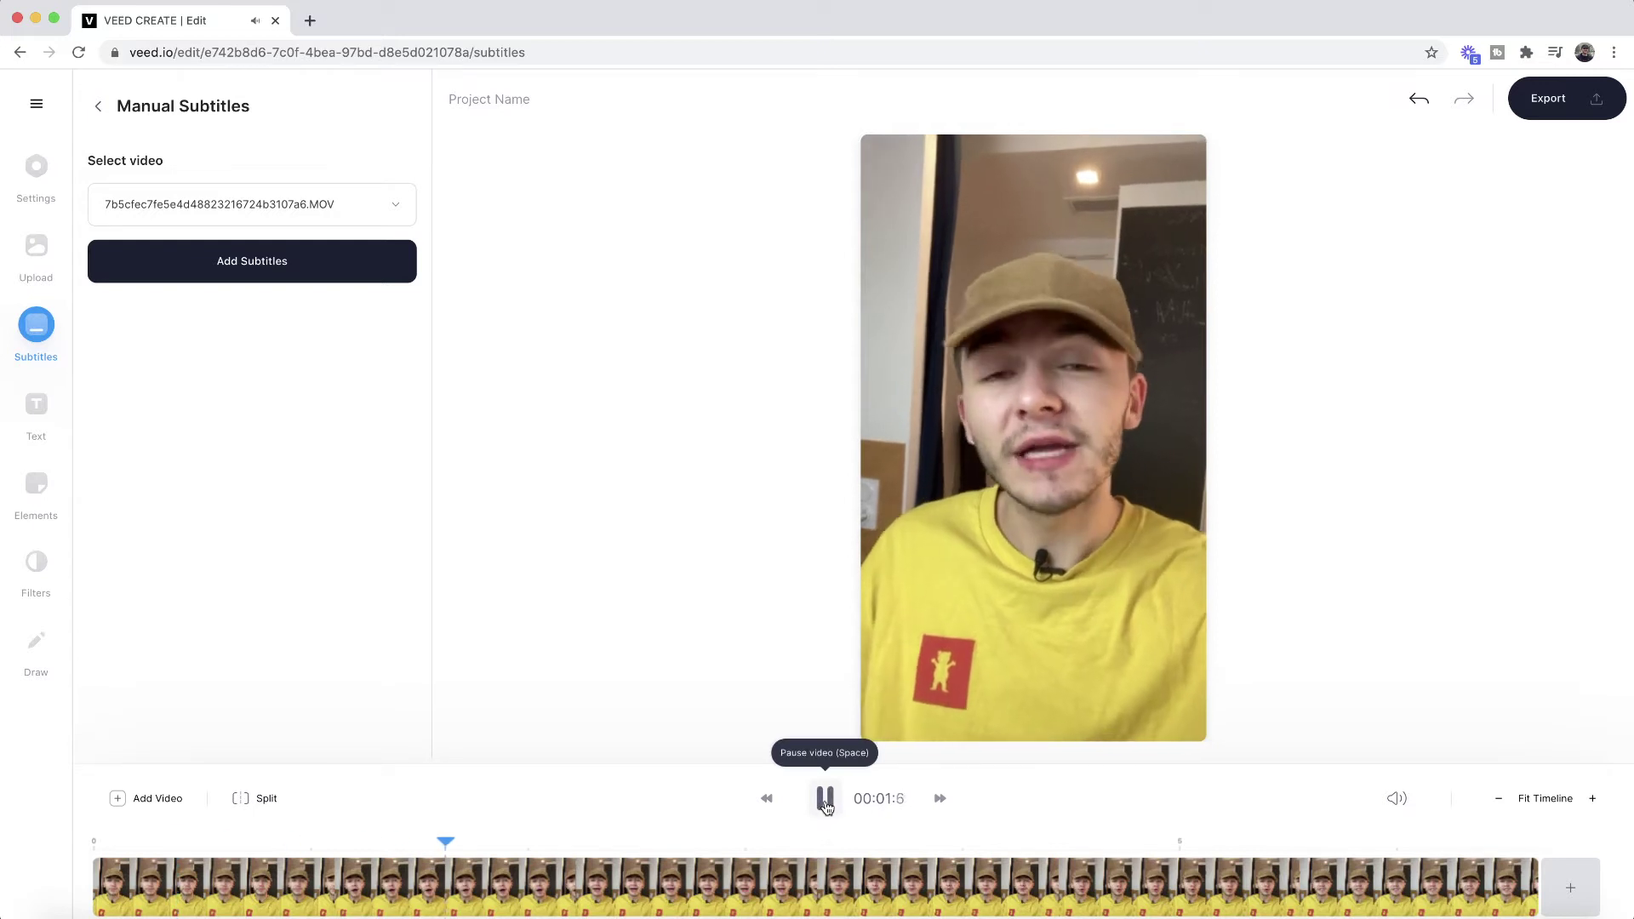
{"action": "left_click", "coordinate": [825, 801]}
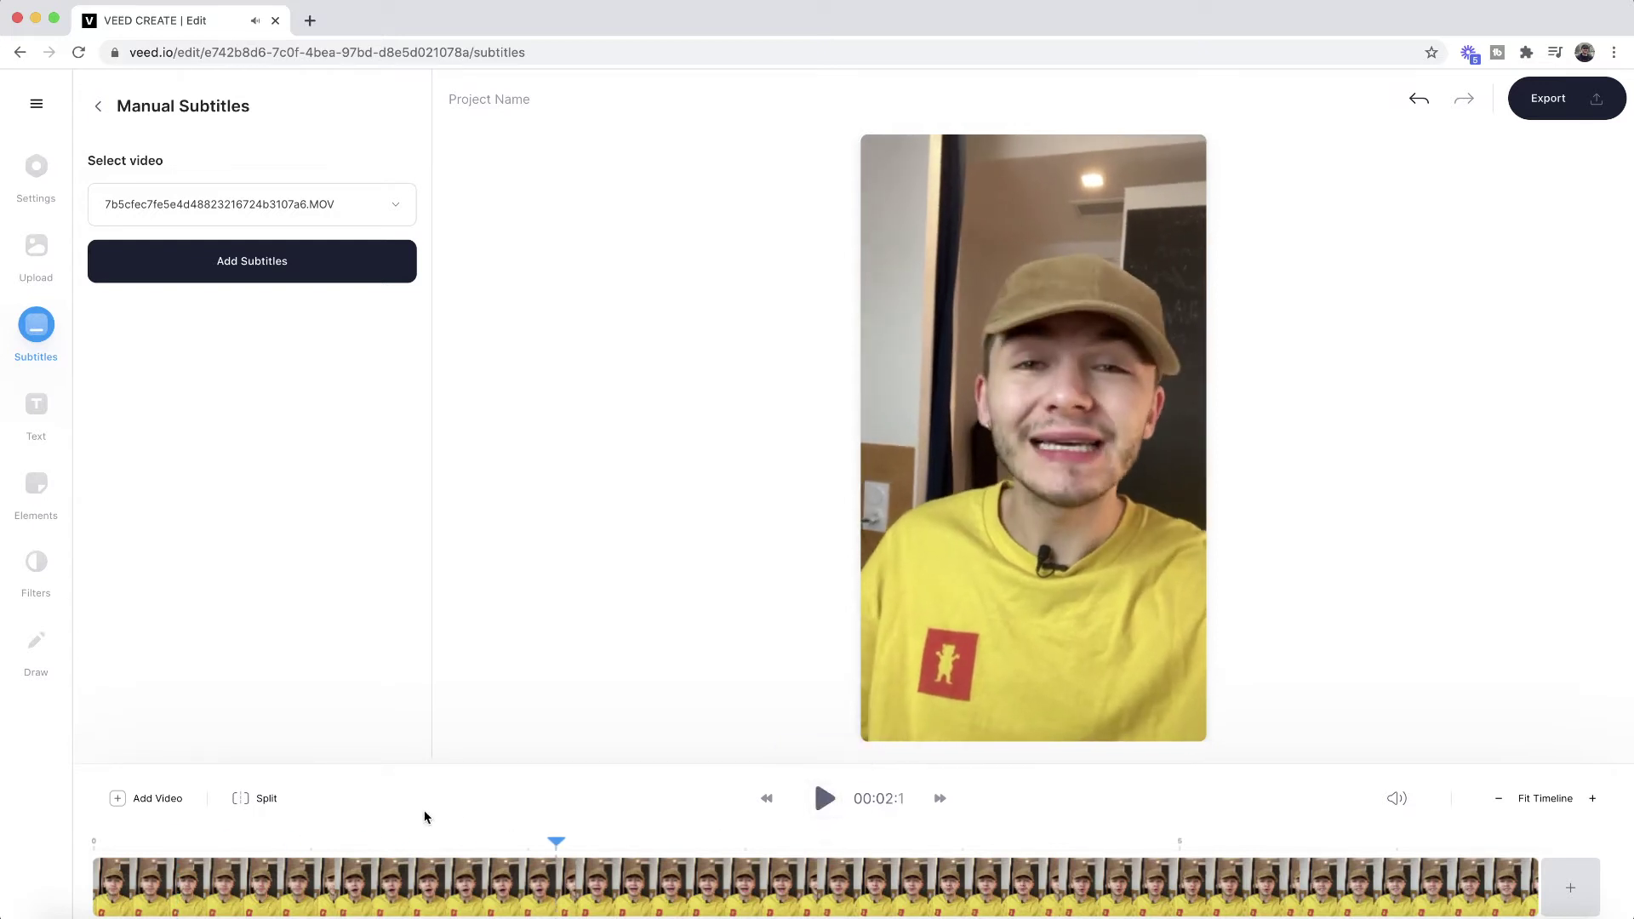
{"action": "left_click", "coordinate": [216, 843]}
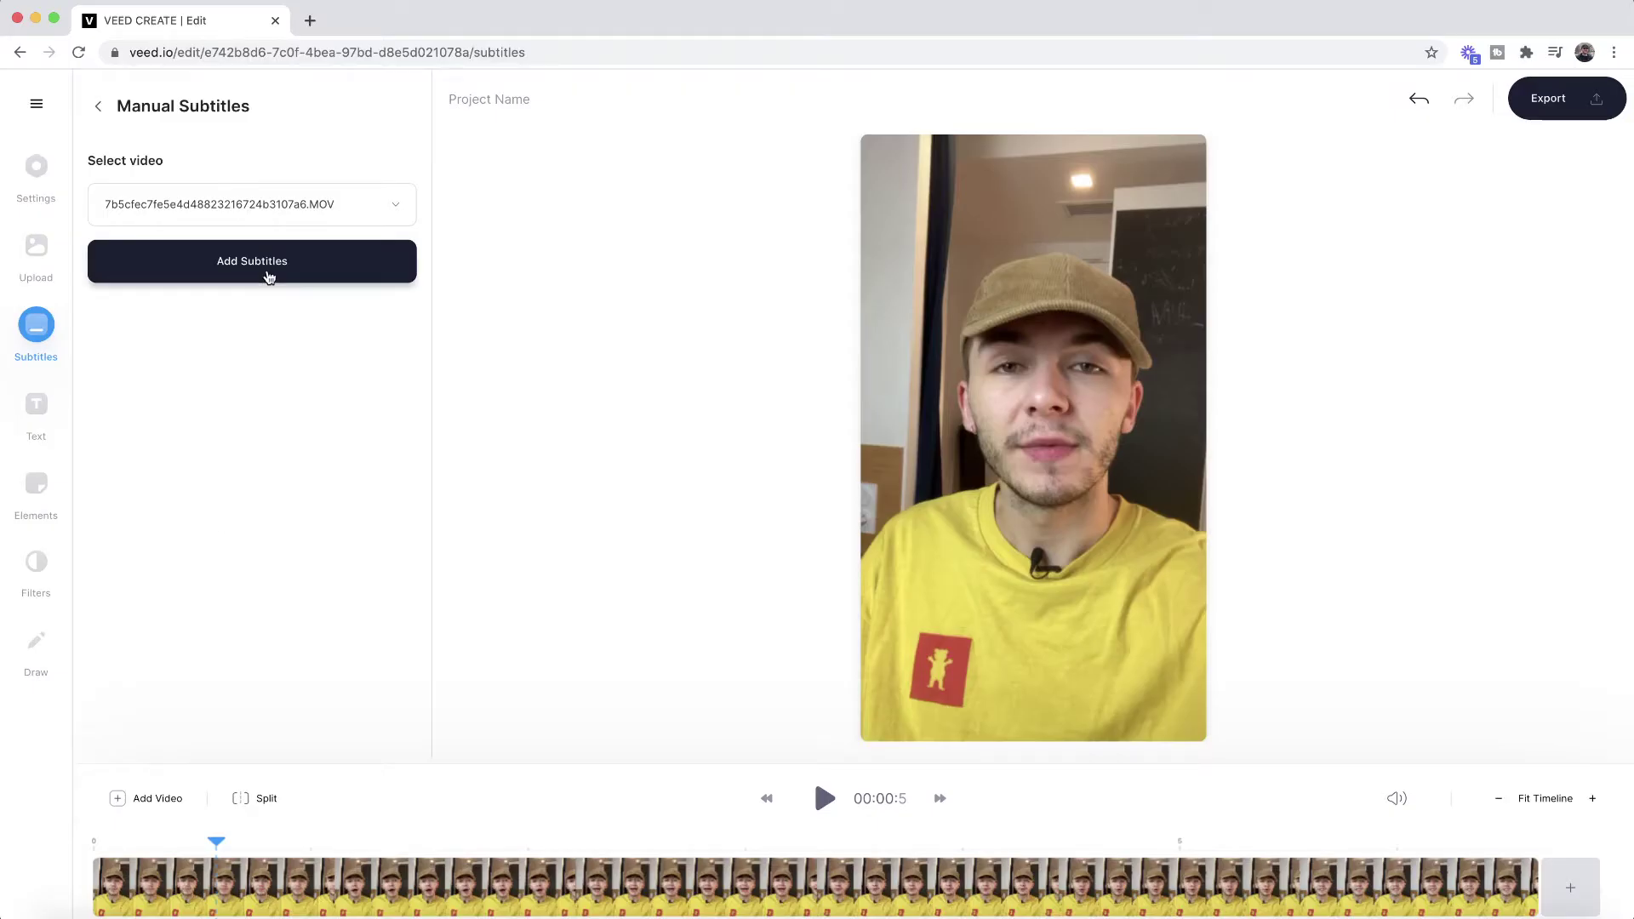
Add the first subtitle line, a 'New Text' placeholder spanning 00:00.0–00:03.0.
{"action": "left_click", "coordinate": [269, 274]}
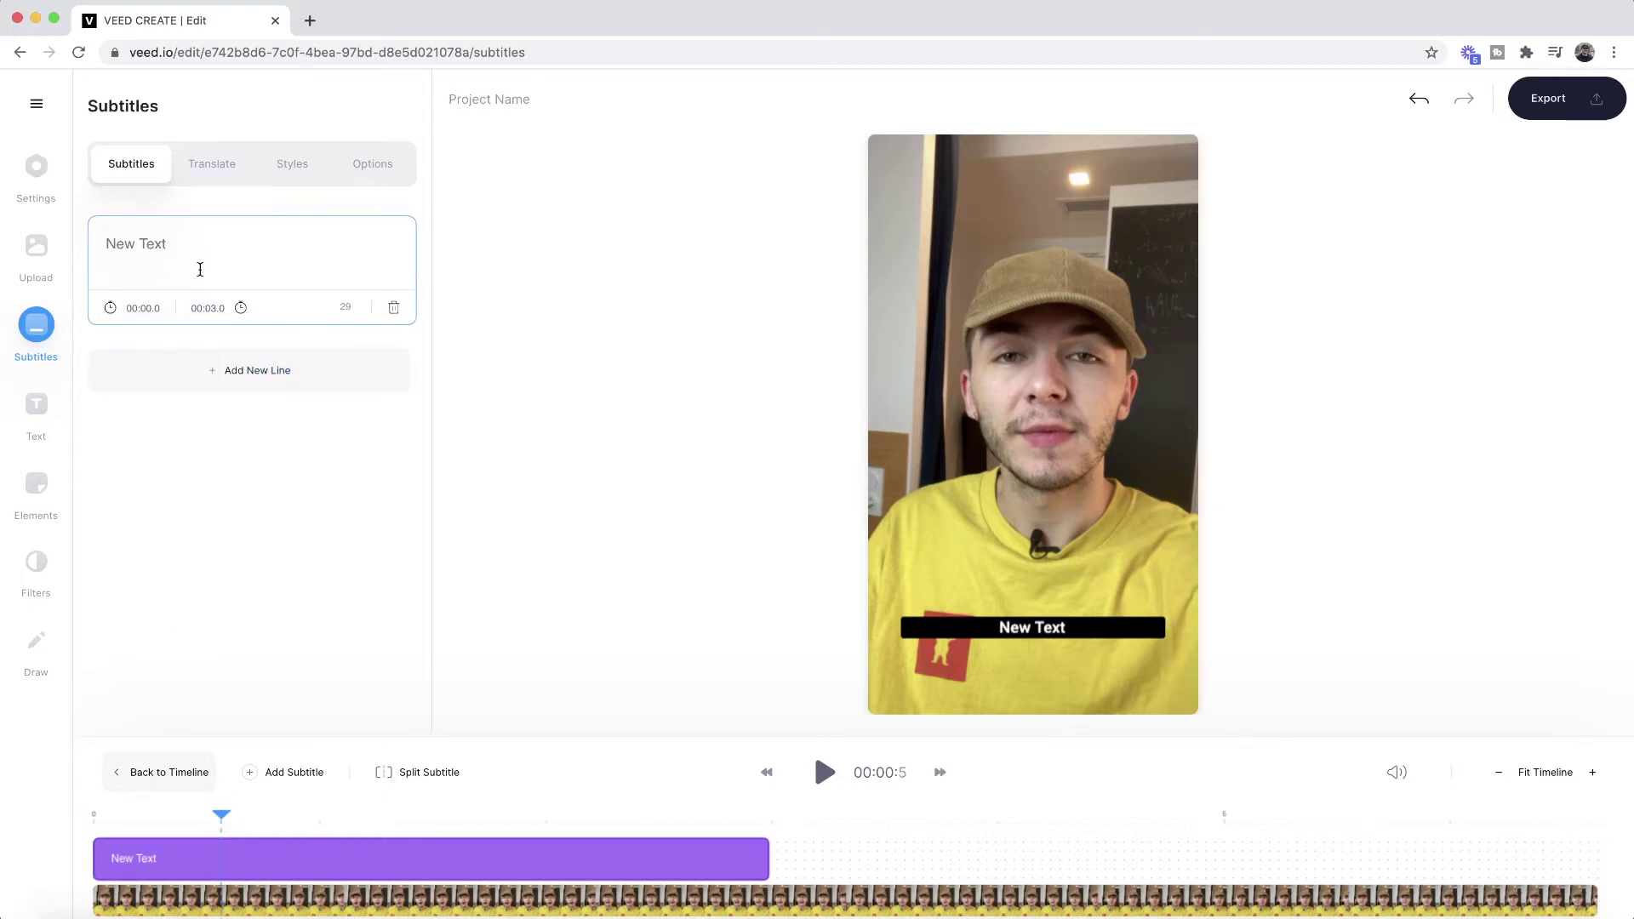
Replace 'New Text' with a greeting introducing the speaker by name and check it in playback.
{"action": "left_click", "coordinate": [182, 252]}
{"action": "type", "text": "Hi, my nam"}
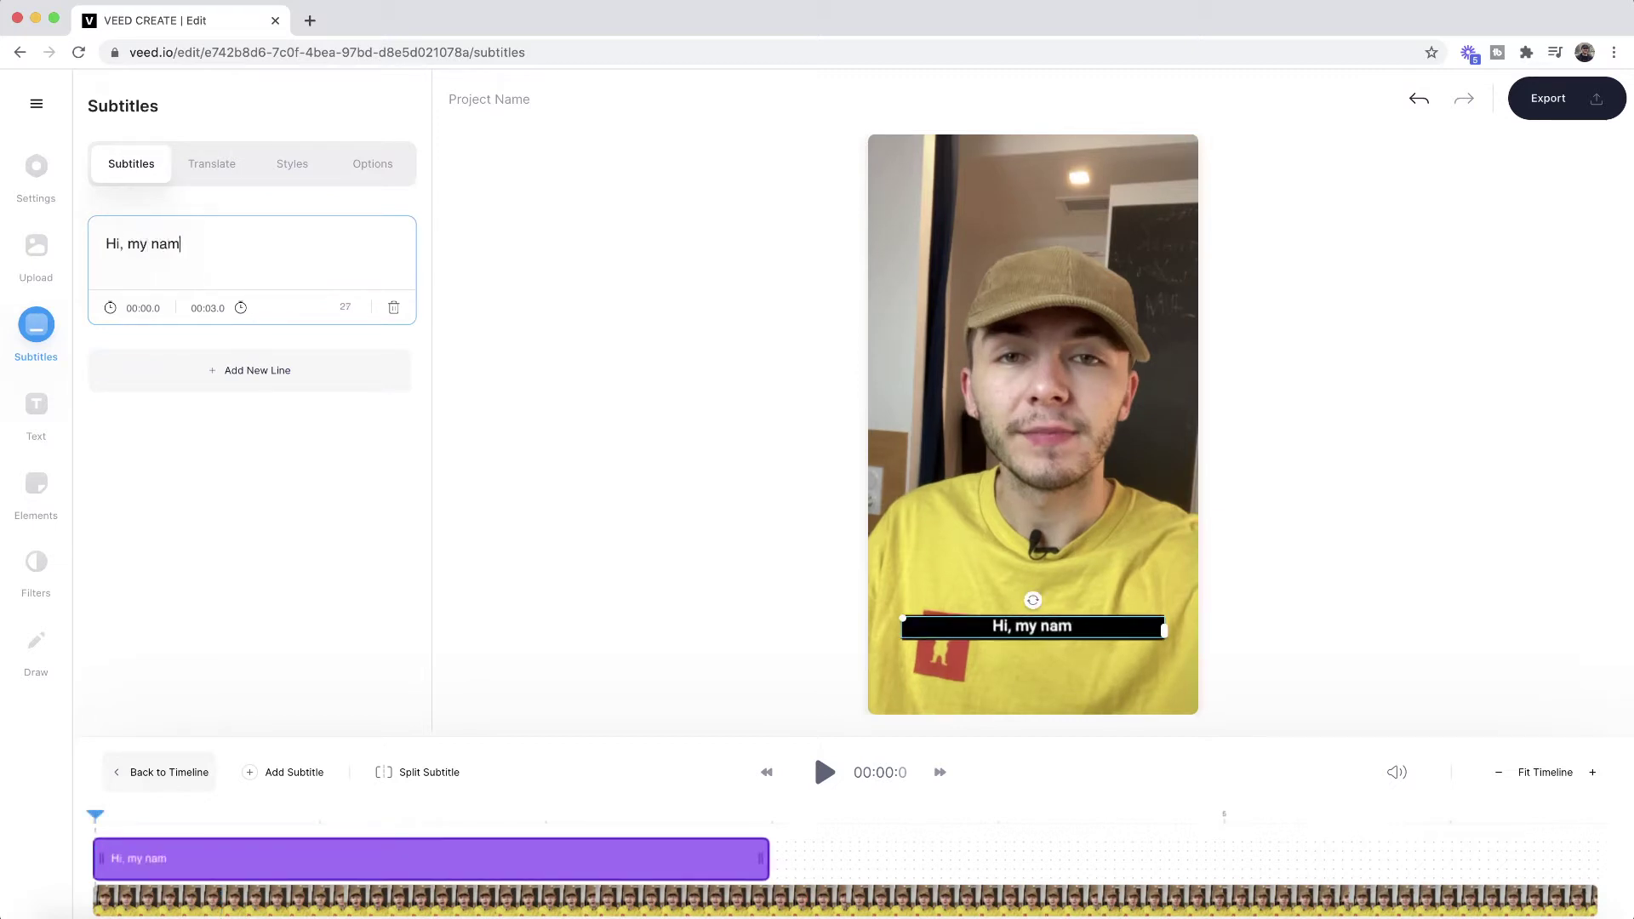
{"action": "type", "text": "e is Alec."}
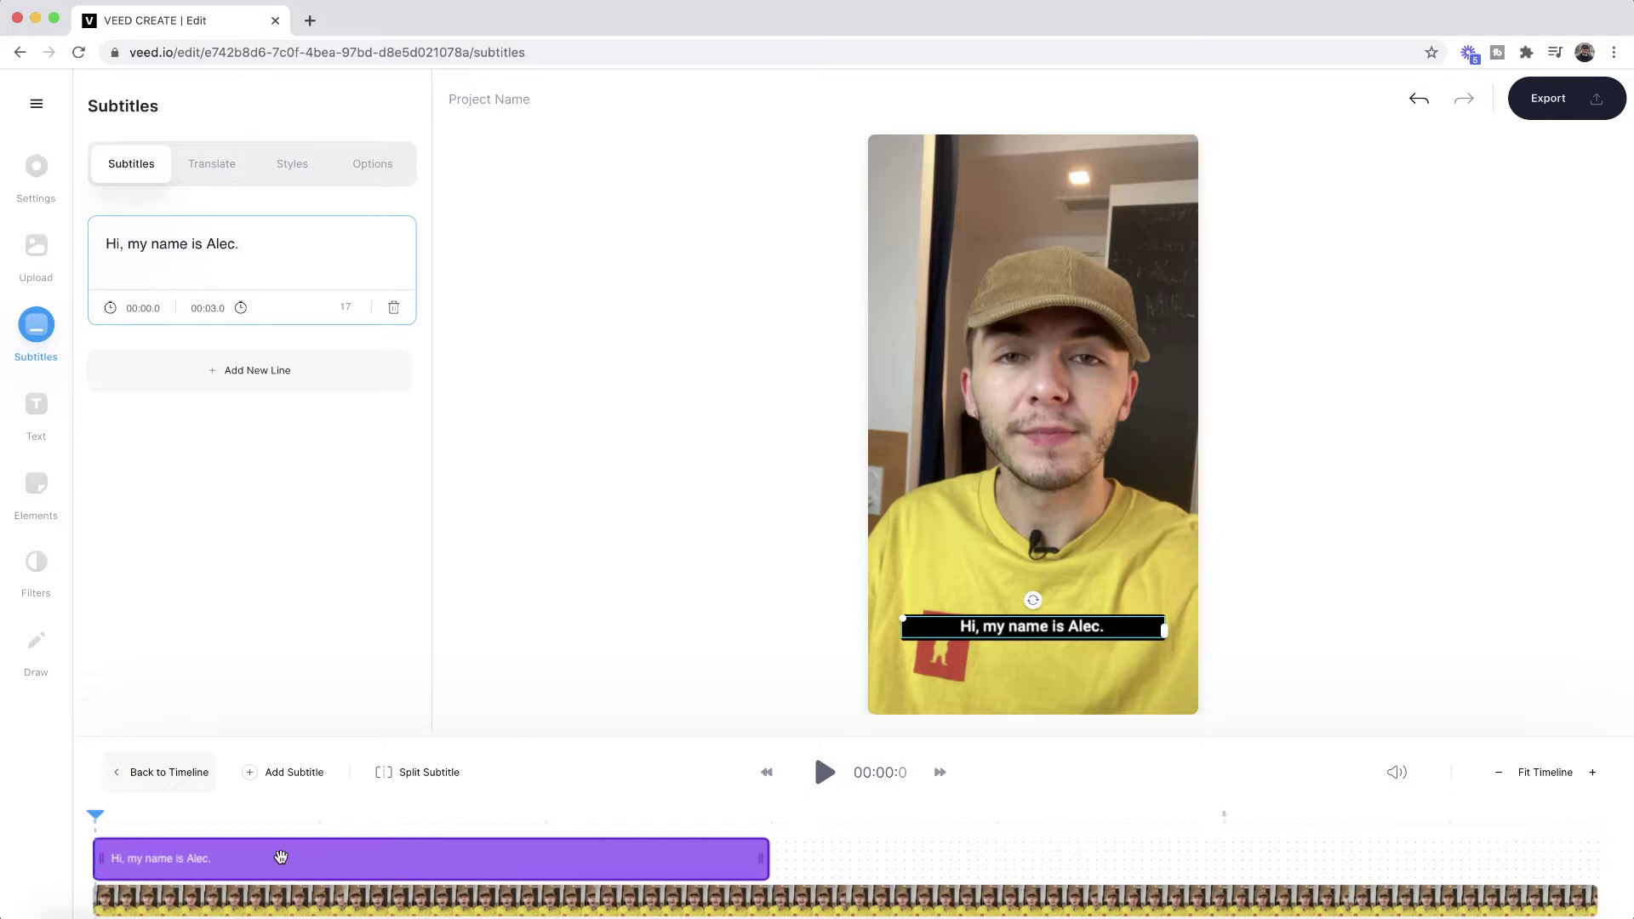
{"action": "left_click", "coordinate": [823, 772]}
{"action": "left_click", "coordinate": [737, 643]}
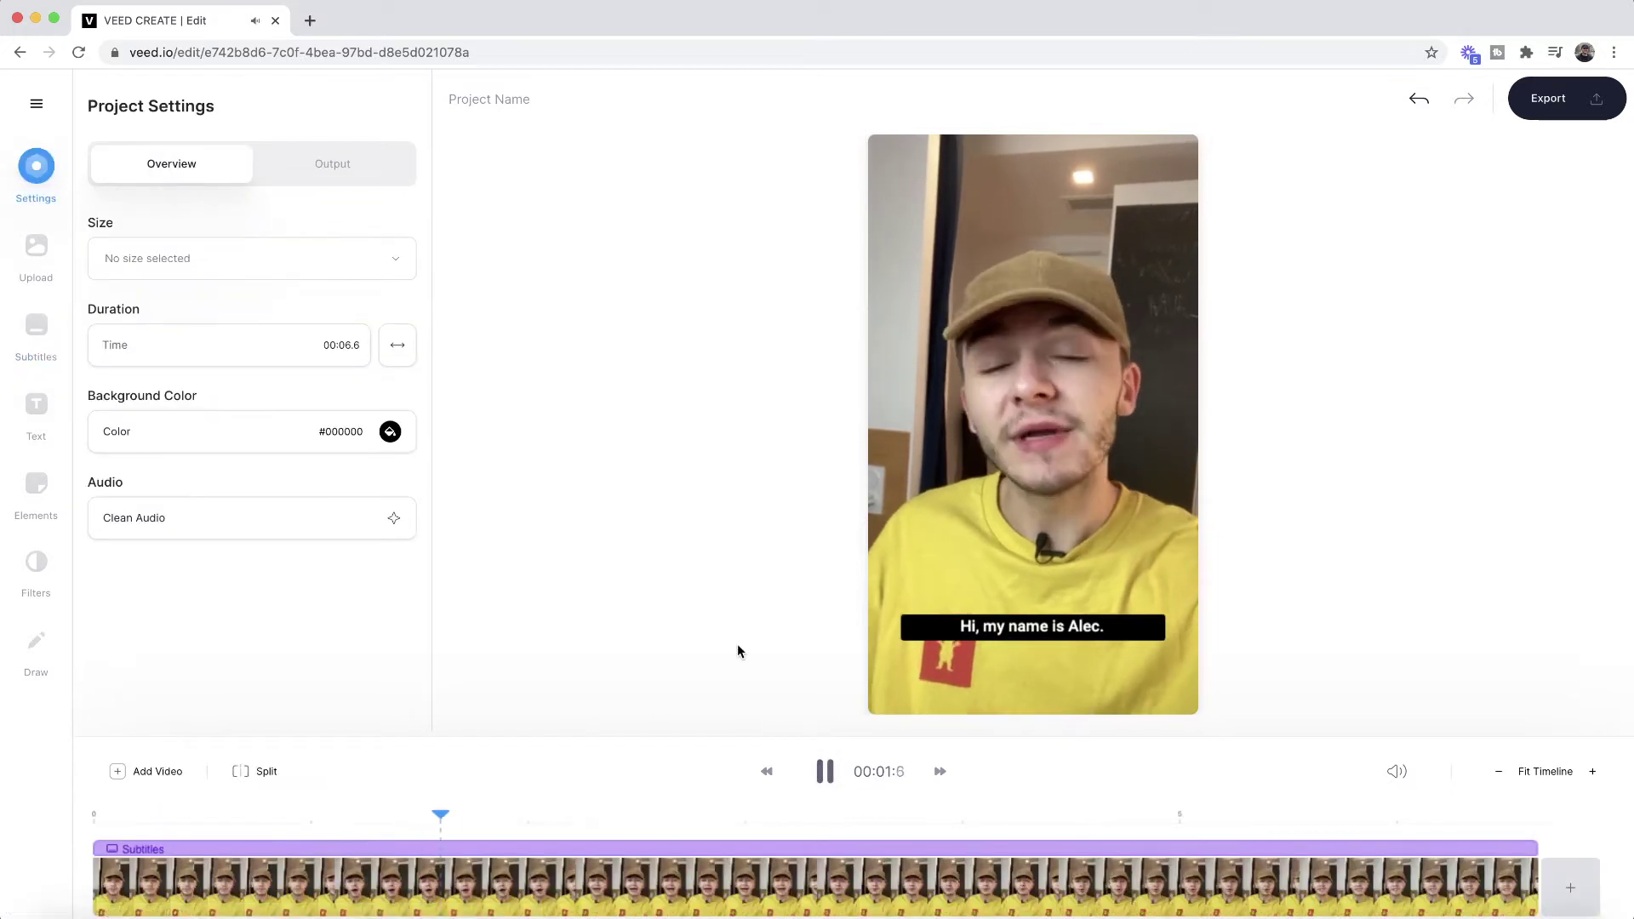
{"action": "left_click", "coordinate": [825, 771]}
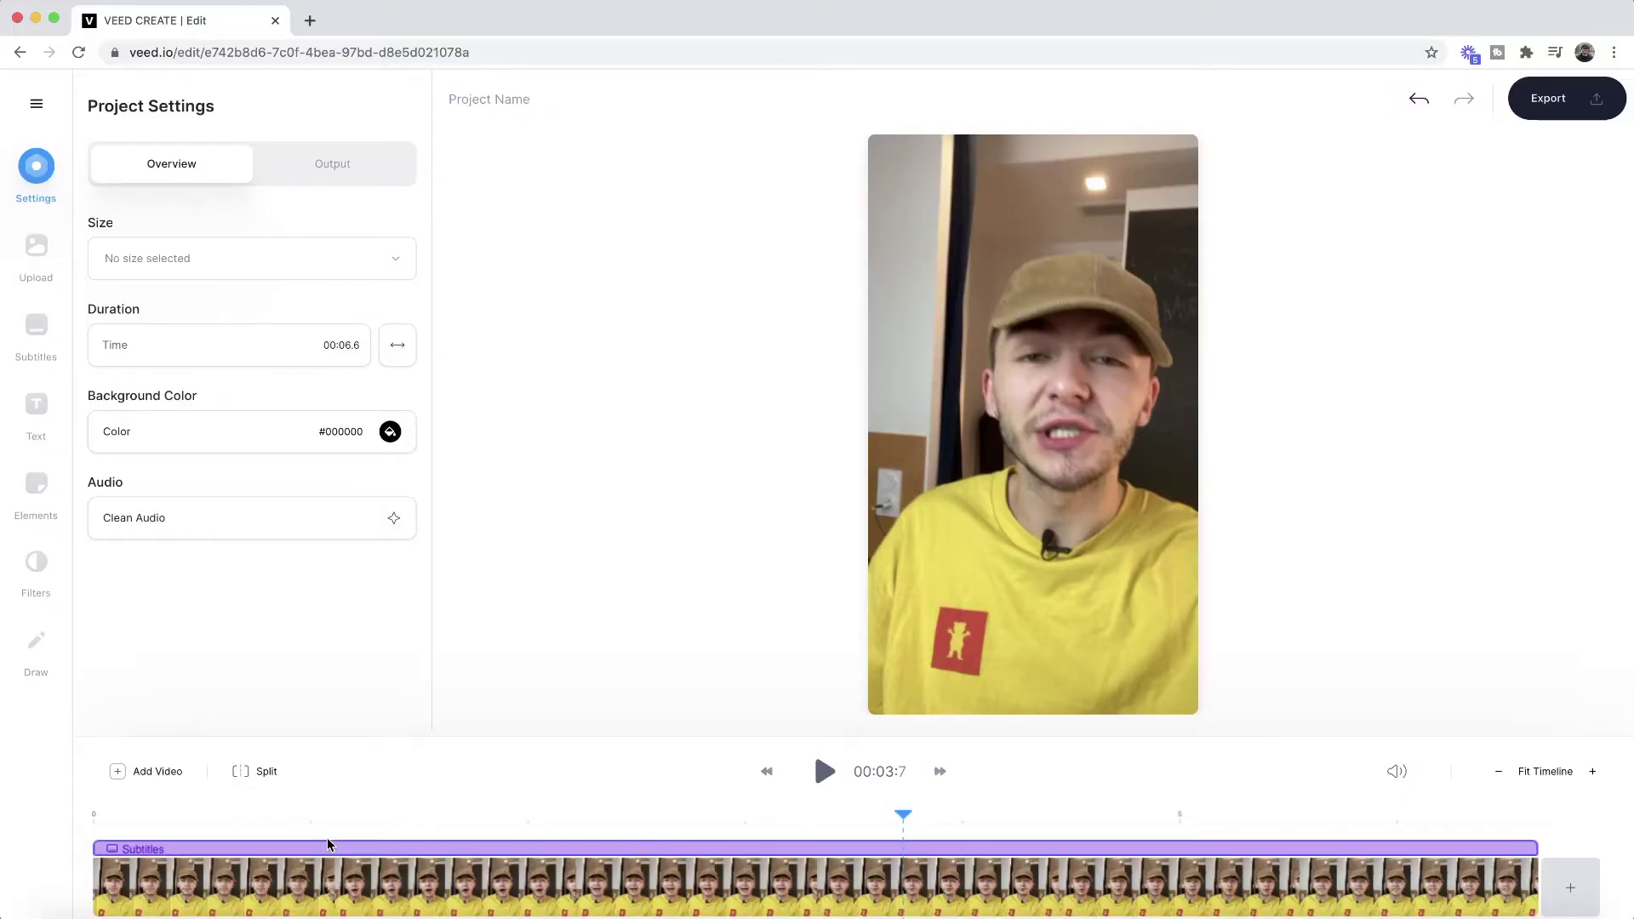
{"action": "left_click", "coordinate": [330, 846]}
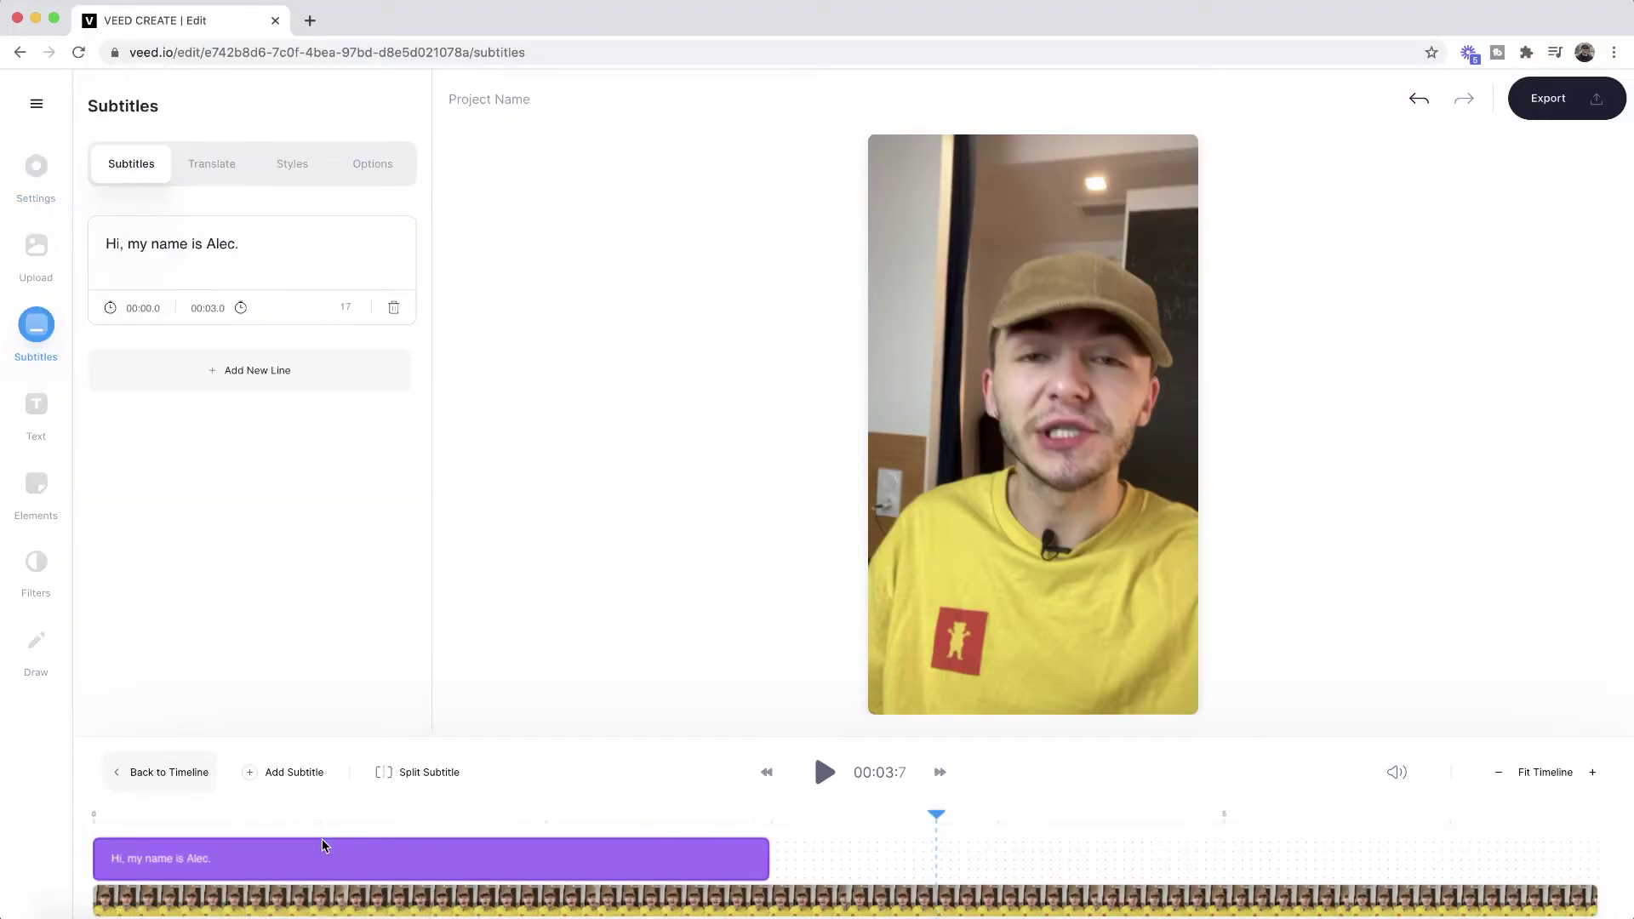
Trim the greeting subtitle to run from 0.4 to 1.9 seconds and check it in playback.
{"action": "left_click", "coordinate": [131, 820]}
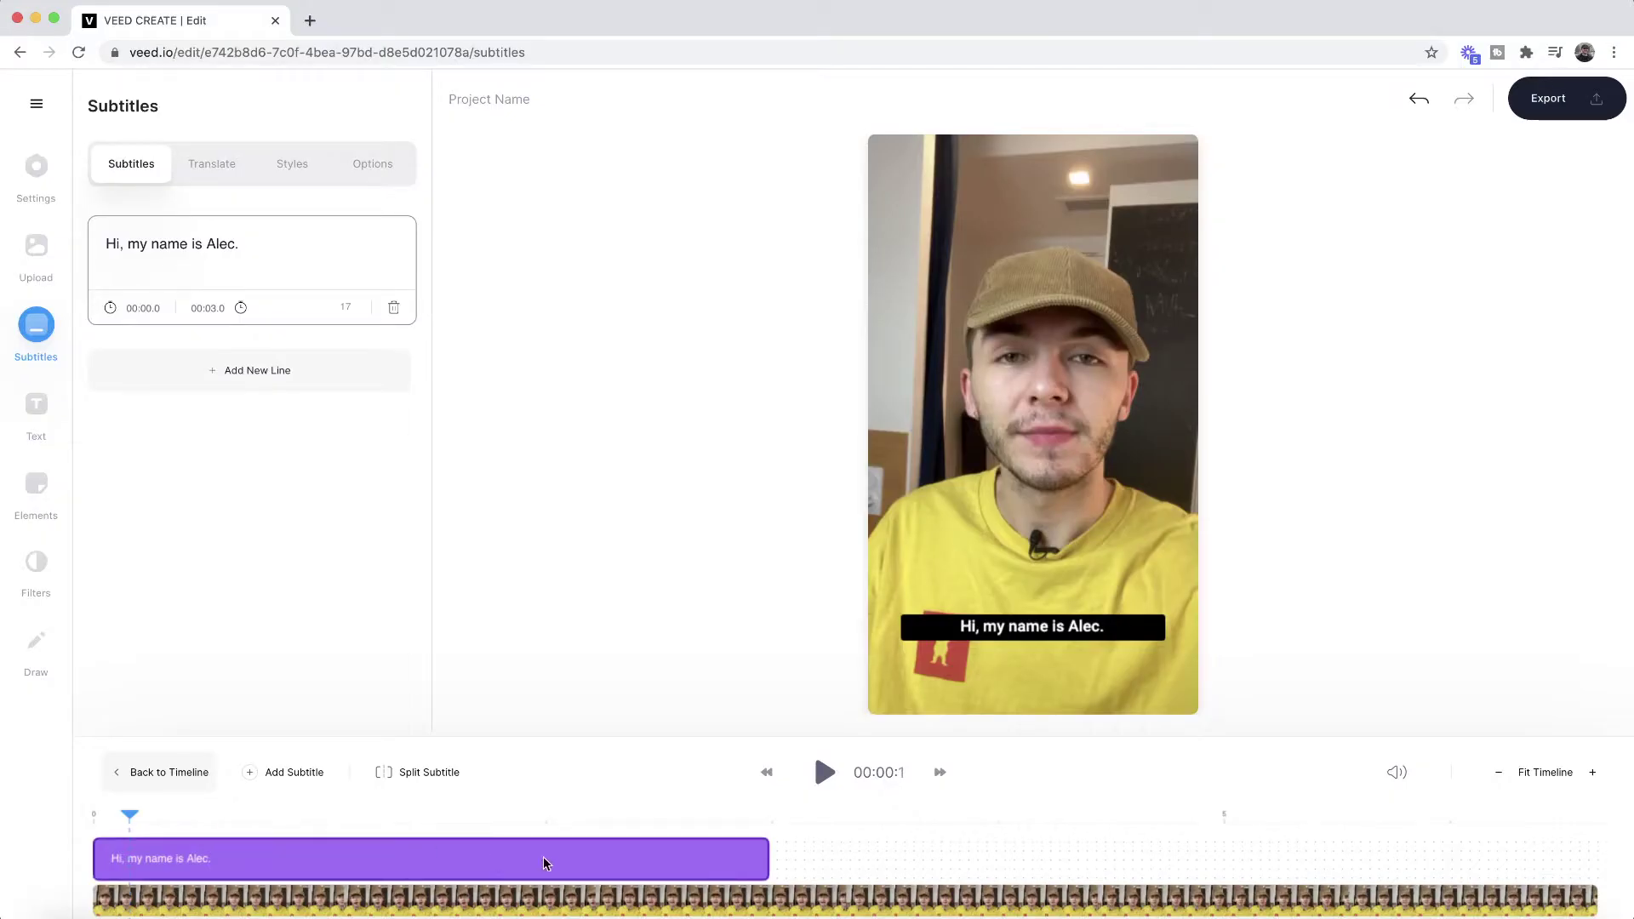
{"action": "left_click_drag", "start_coordinate": [770, 860], "coordinate": [522, 858]}
{"action": "left_click_drag", "start_coordinate": [97, 858], "coordinate": [200, 858]}
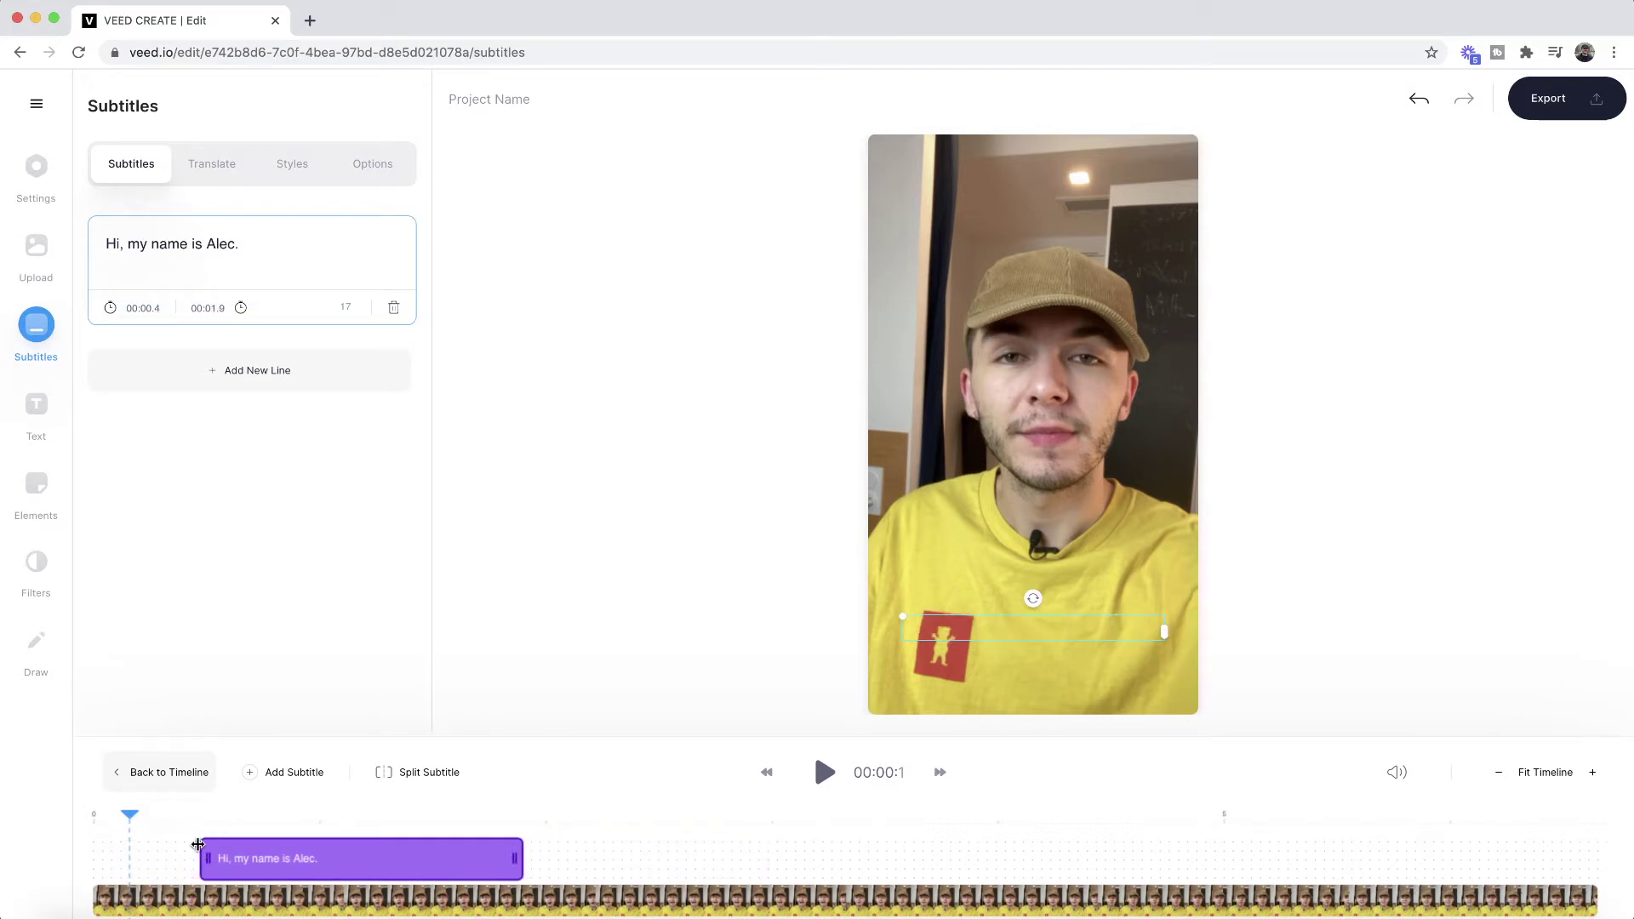
{"action": "left_click", "coordinate": [822, 772]}
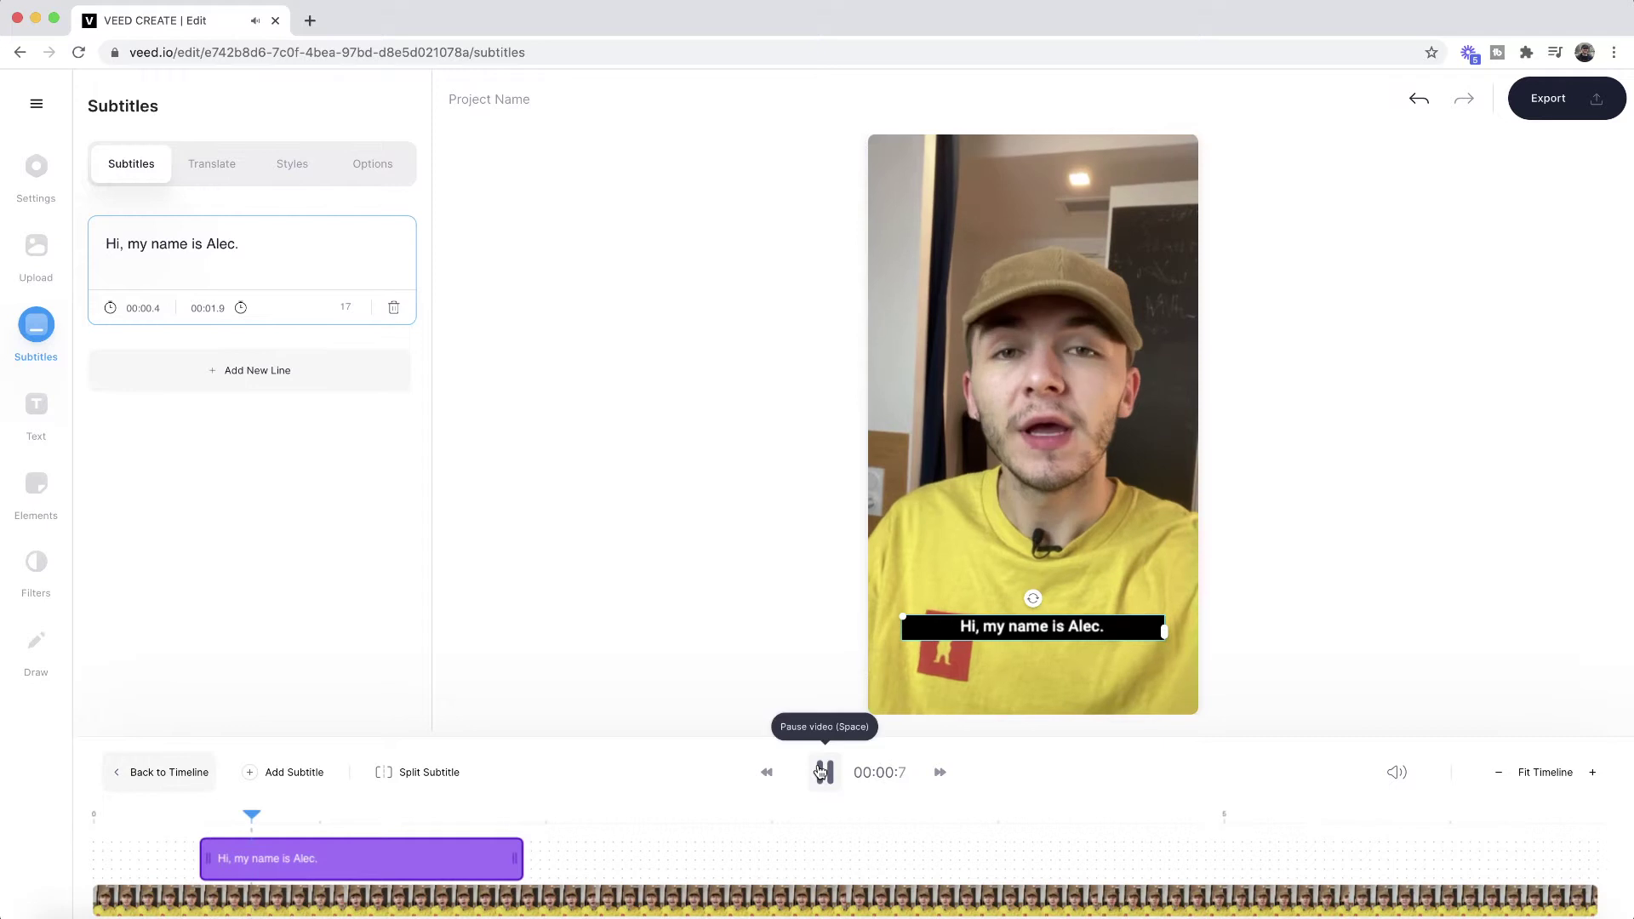
{"action": "left_click", "coordinate": [822, 772]}
{"action": "left_click", "coordinate": [822, 772]}
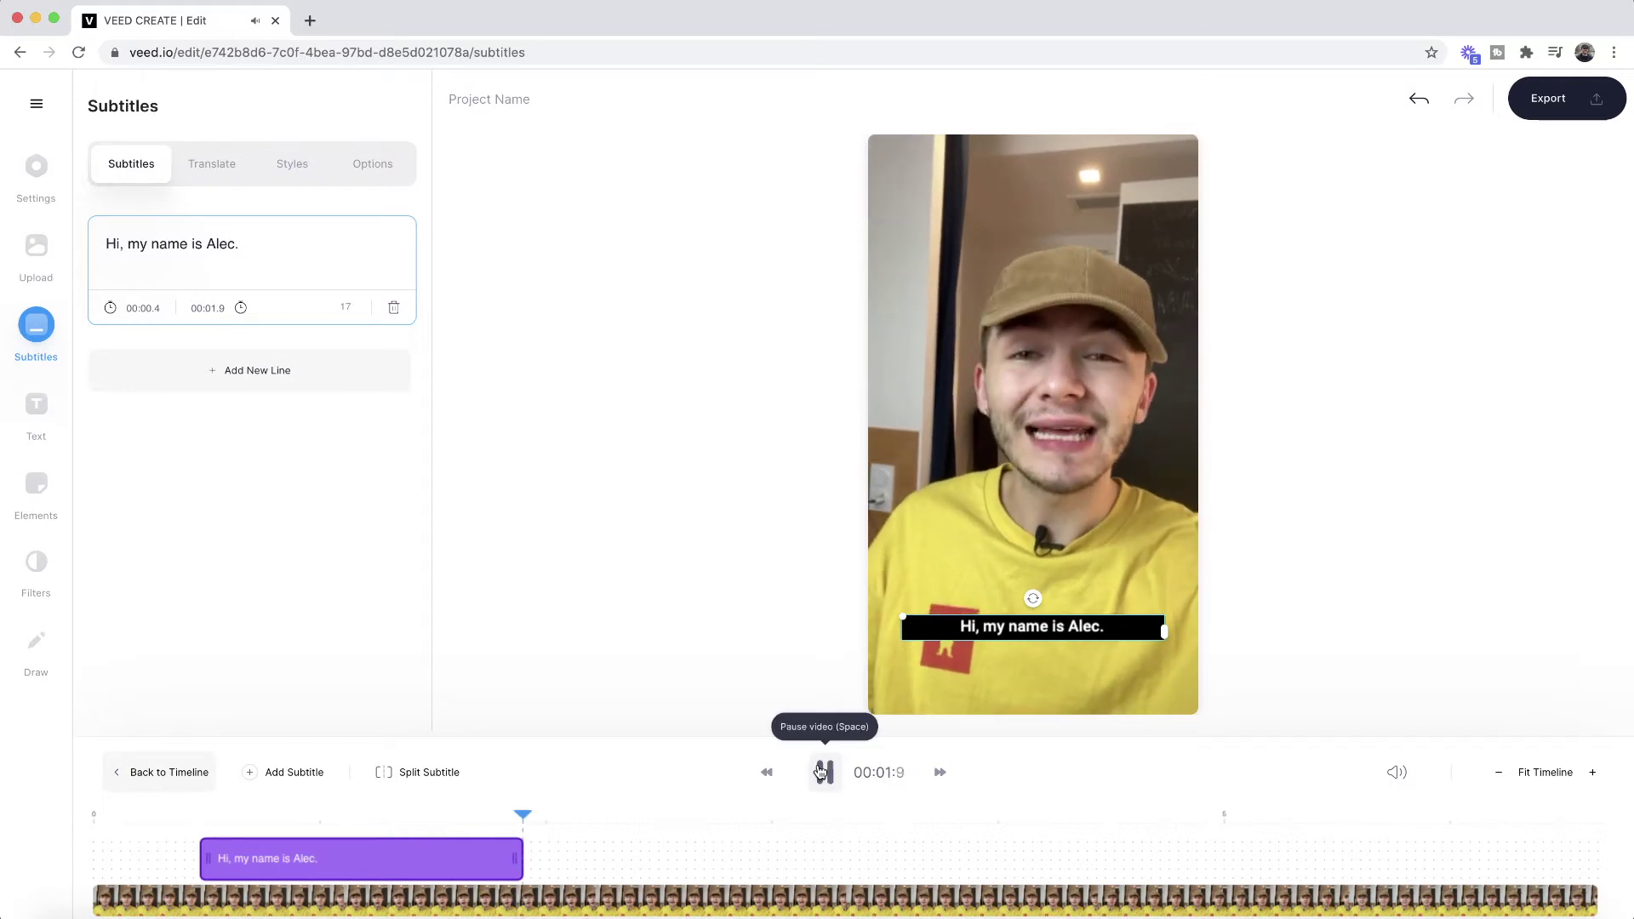
{"action": "left_click", "coordinate": [823, 772]}
Replay from the start and move the greeting subtitle's start later to 00:01.0.
{"action": "left_click", "coordinate": [143, 824]}
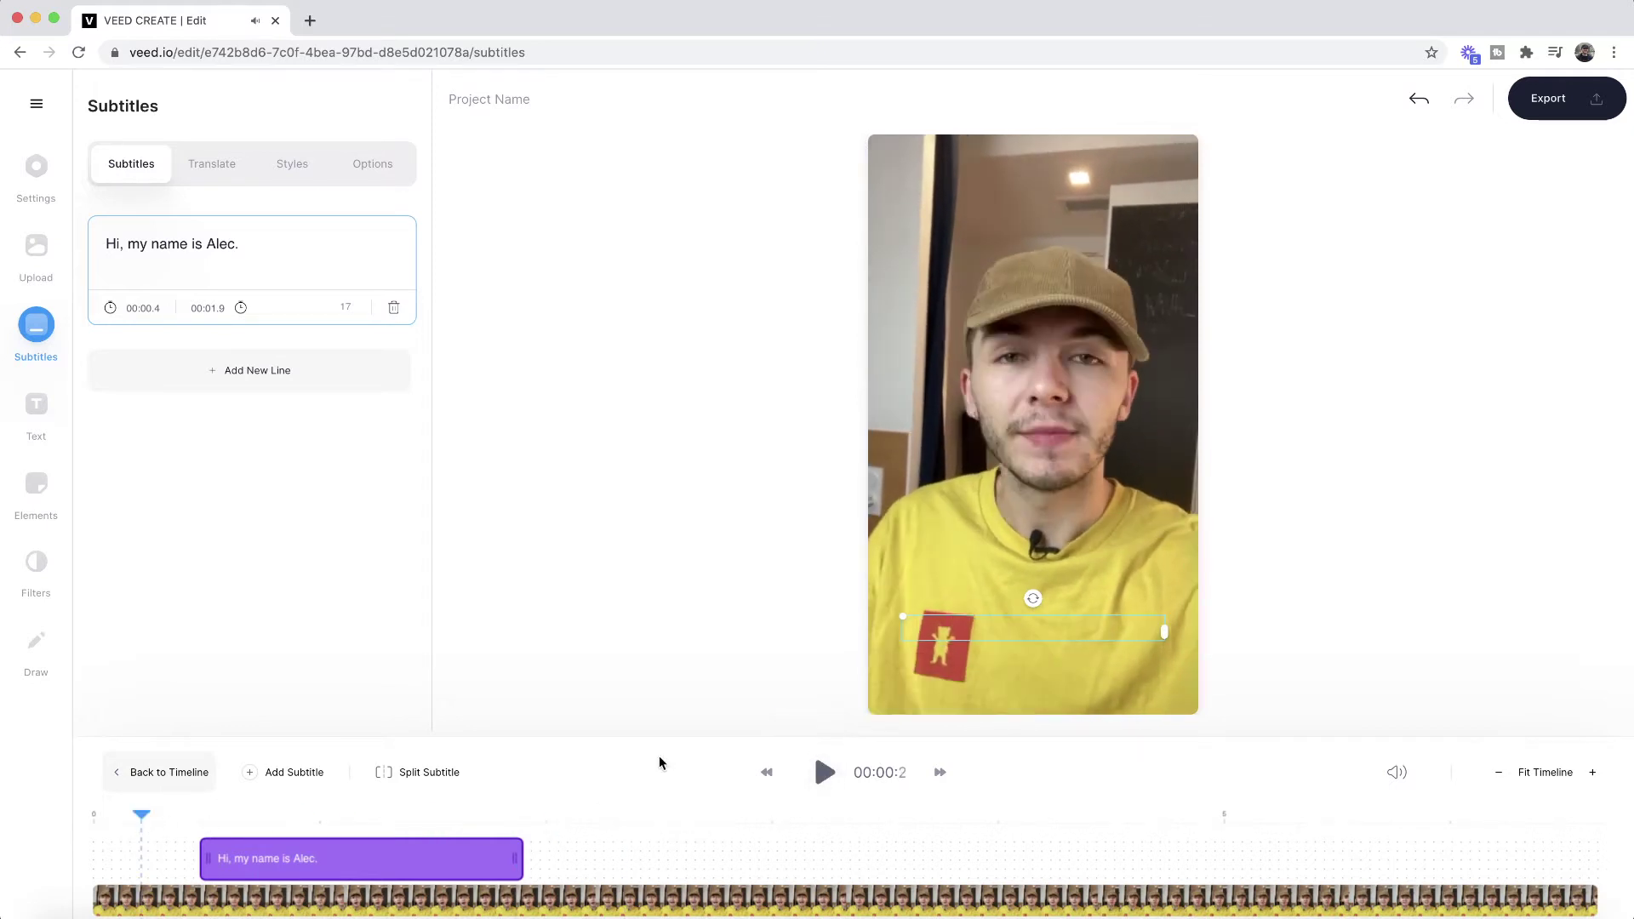
{"action": "left_click", "coordinate": [824, 772]}
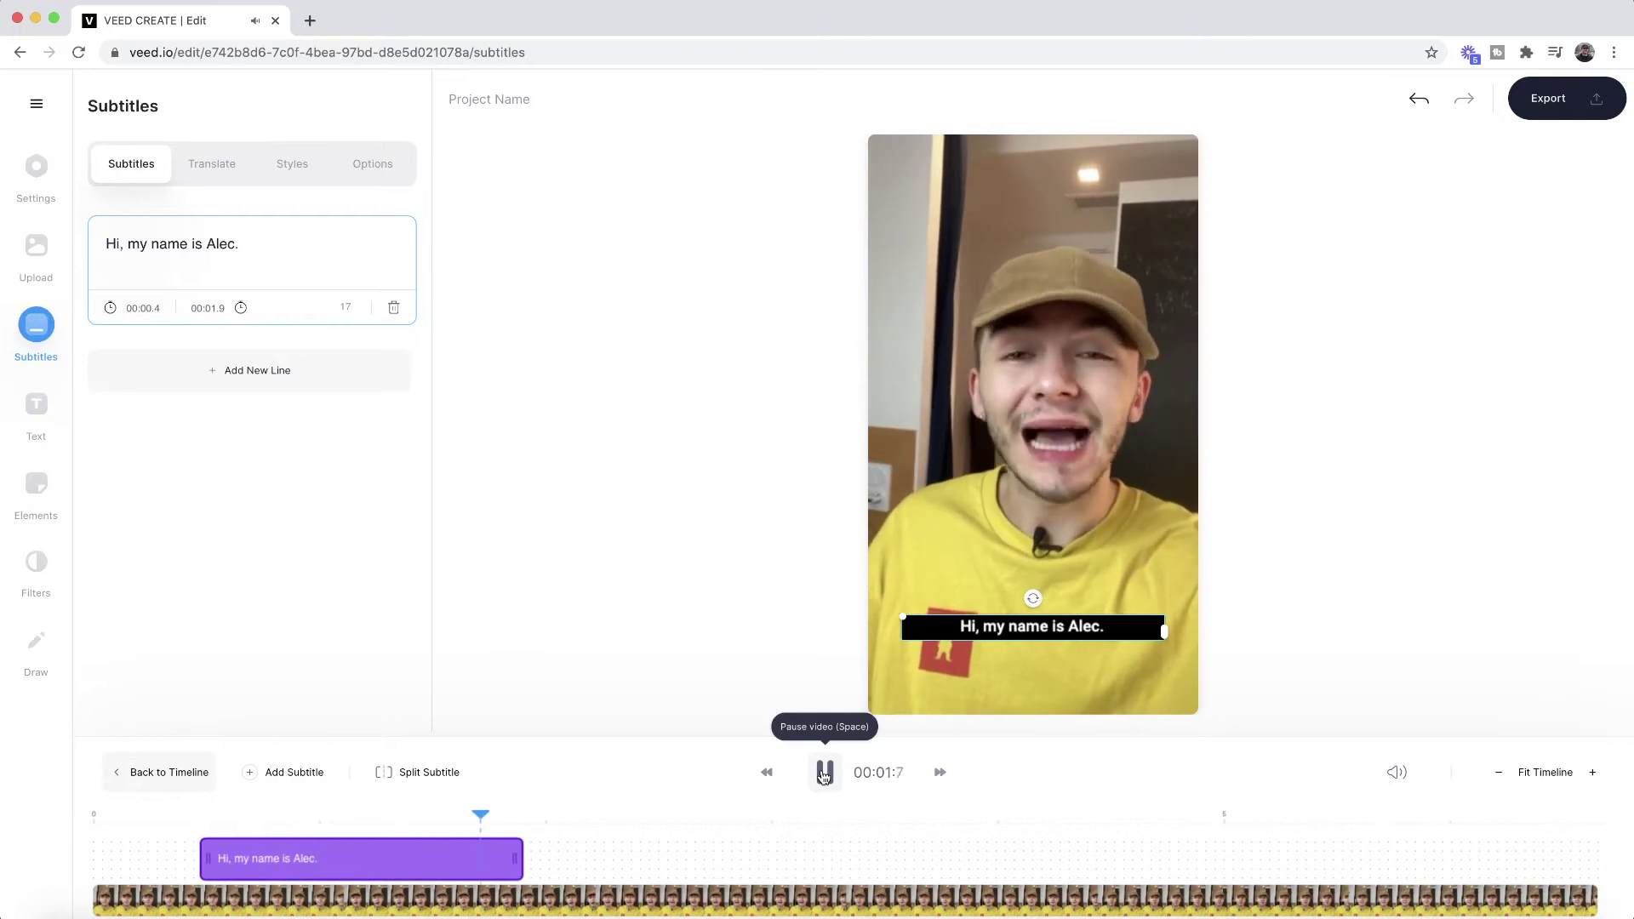
{"action": "left_click", "coordinate": [824, 772]}
{"action": "mouse_move", "coordinate": [198, 840]}
{"action": "left_mouse_down"}
{"action": "mouse_move", "coordinate": [340, 840]}
{"action": "mouse_move", "coordinate": [355, 818]}
{"action": "mouse_move", "coordinate": [215, 817]}
{"action": "left_mouse_up"}
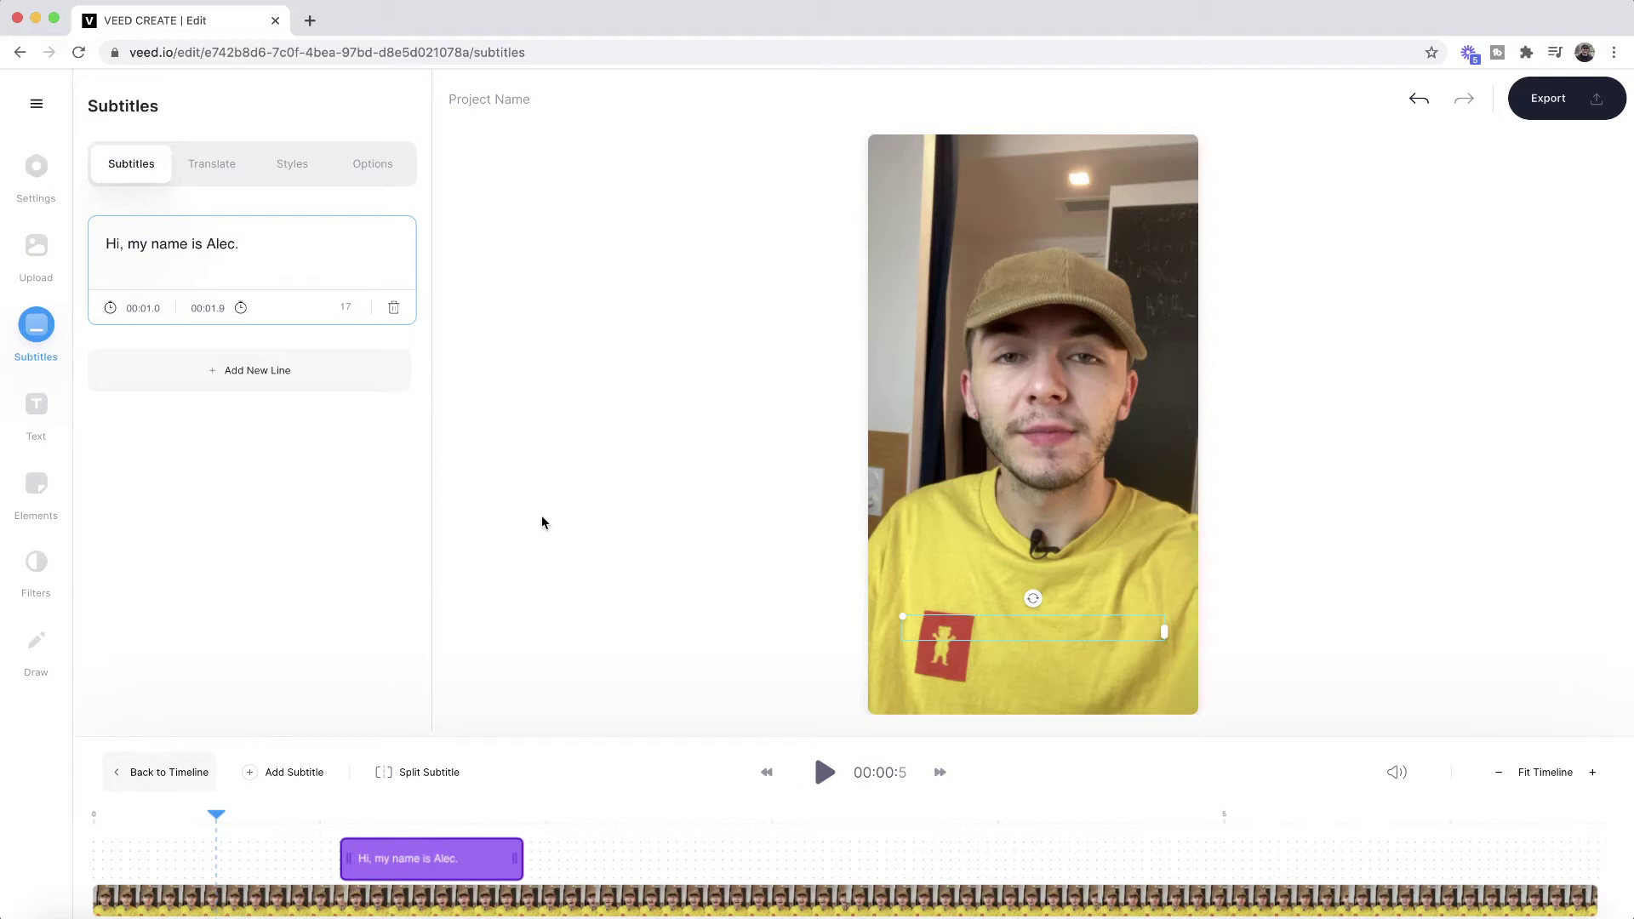
Edit the greeting's start-time digits and drag its start to about 00:01.1.
{"action": "left_click", "coordinate": [150, 308]}
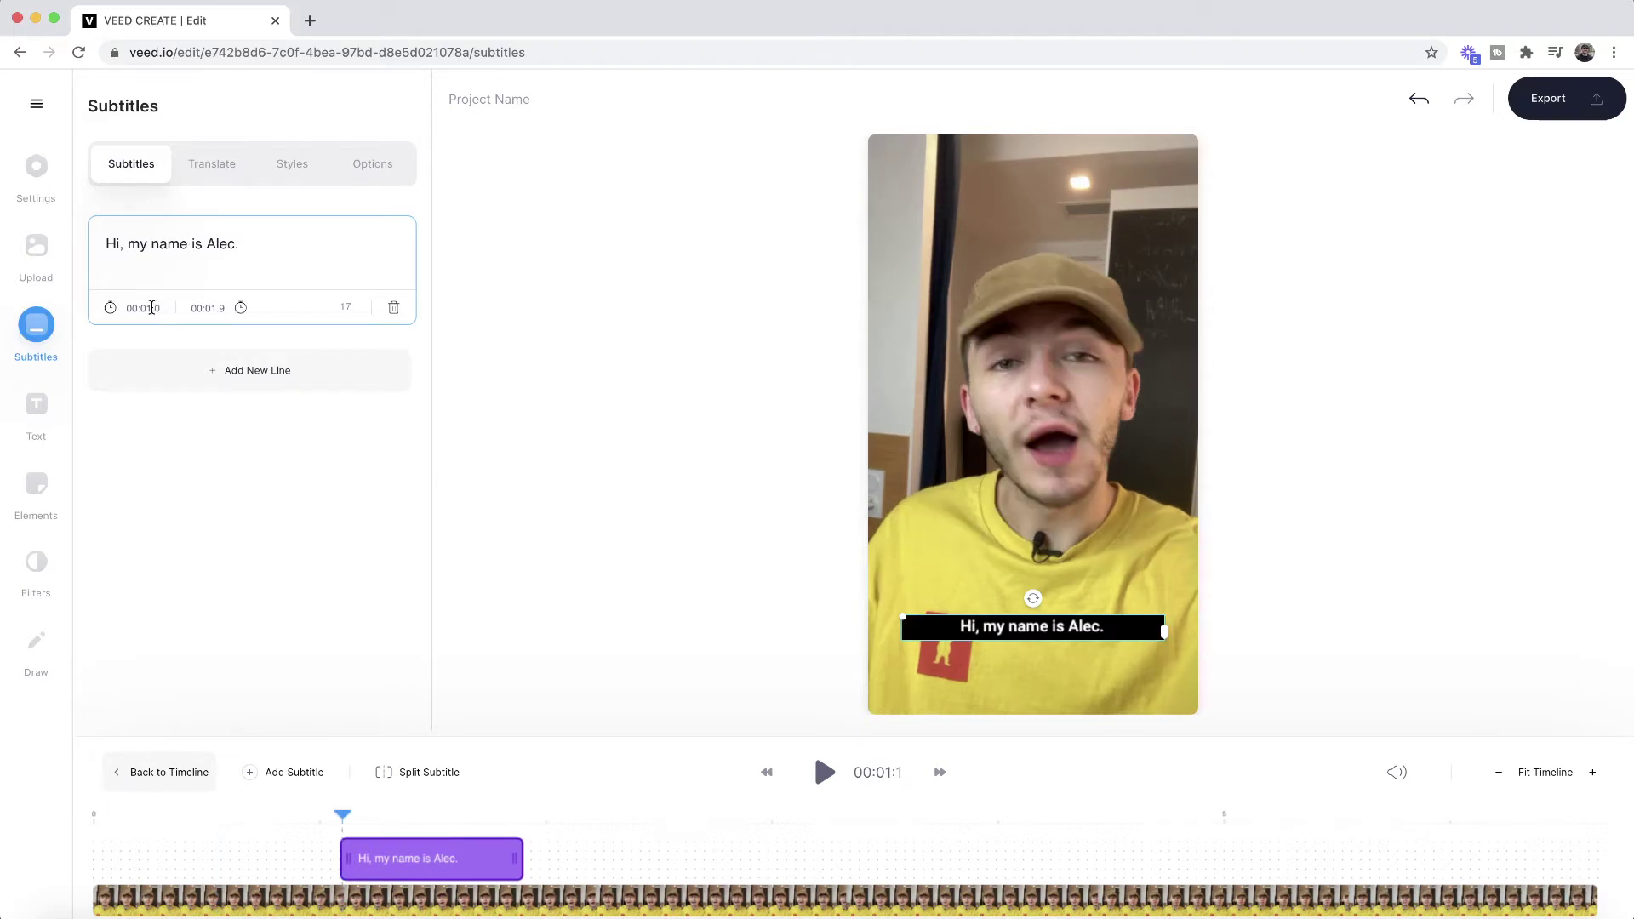
{"action": "key", "text": "BackSpace"}
{"action": "type", "text": "0"}
{"action": "key", "text": "BackSpace"}
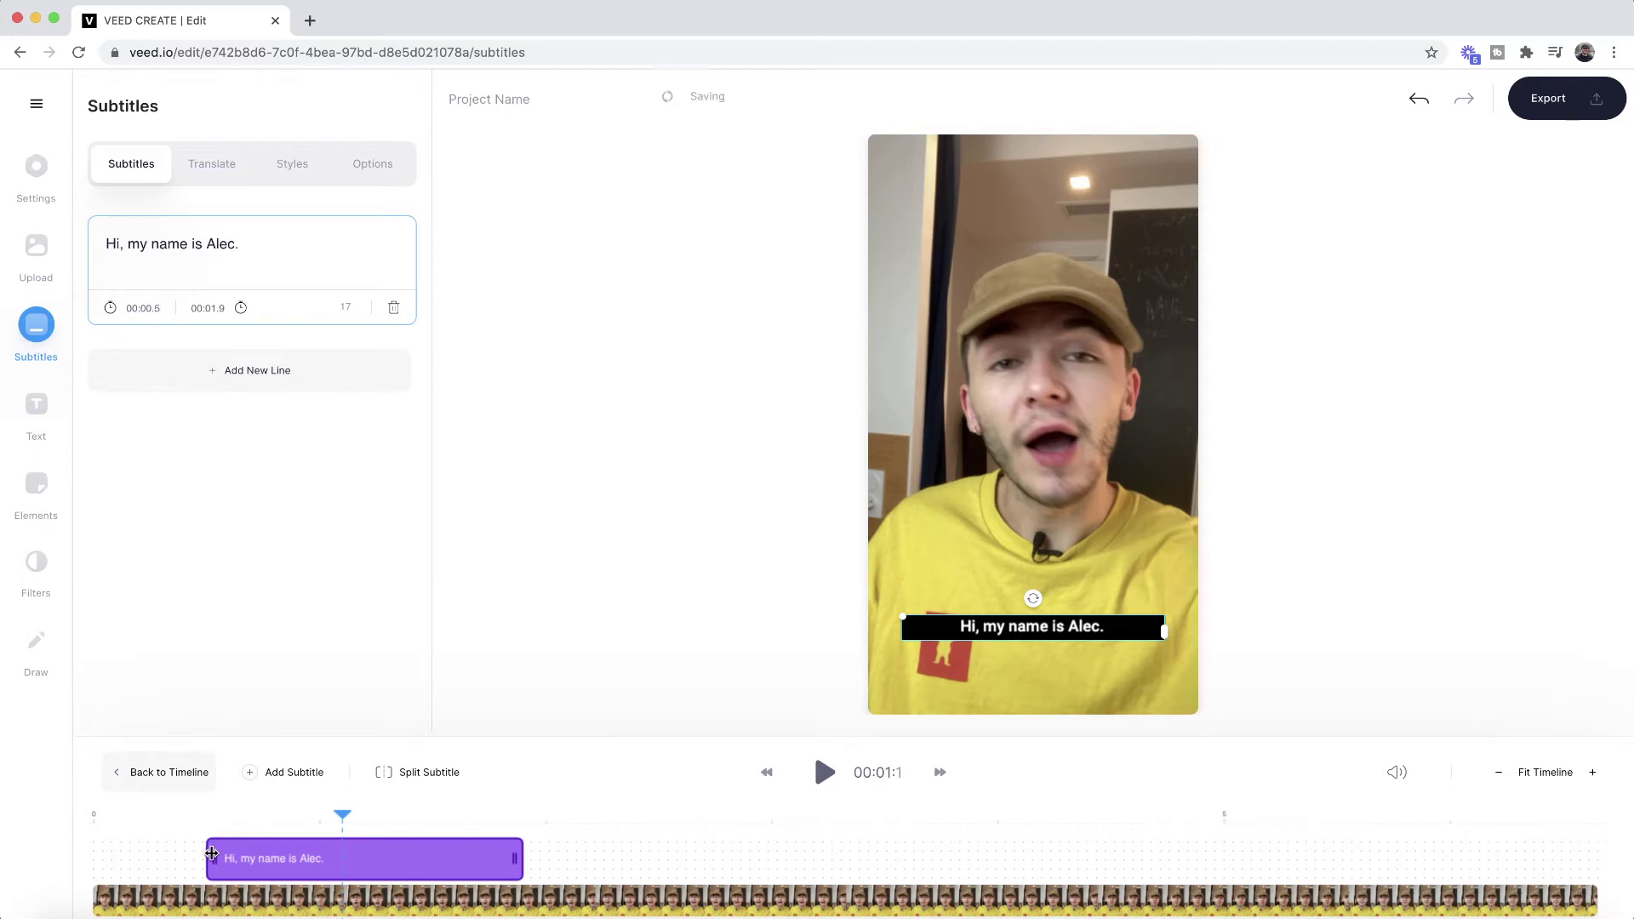
{"action": "left_click_drag", "start_coordinate": [211, 853], "coordinate": [349, 853]}
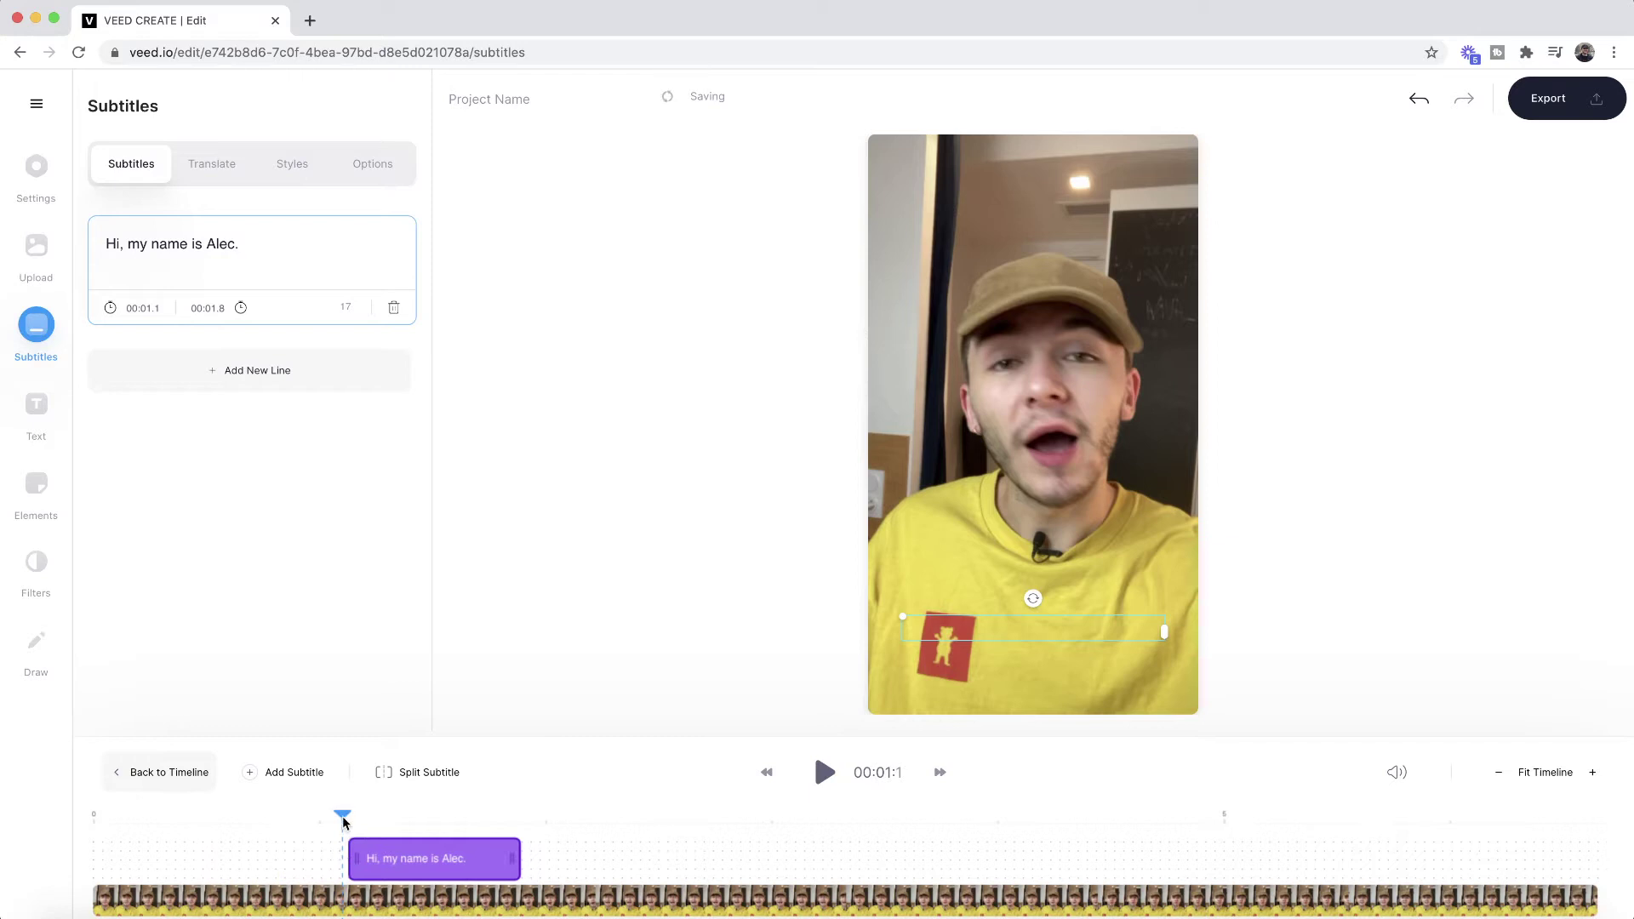
Snap the greeting's start to the playhead at 00:00.4, then add a new line after it.
{"action": "left_click", "coordinate": [202, 815]}
{"action": "left_click_drag", "start_coordinate": [202, 816], "coordinate": [199, 817]}
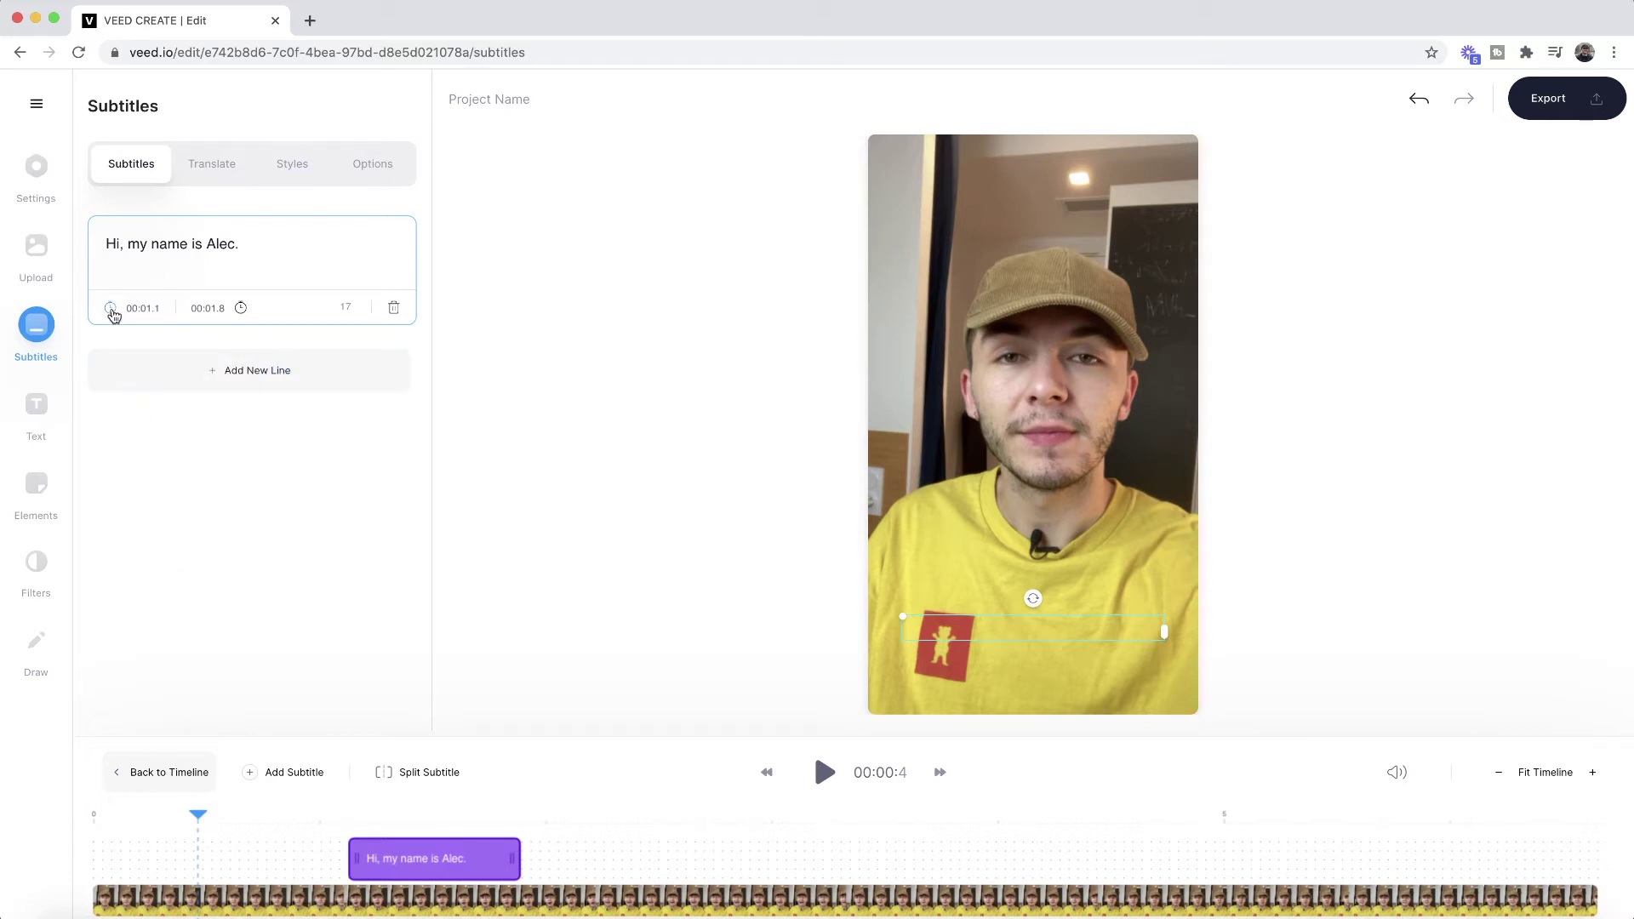
{"action": "left_click", "coordinate": [111, 309]}
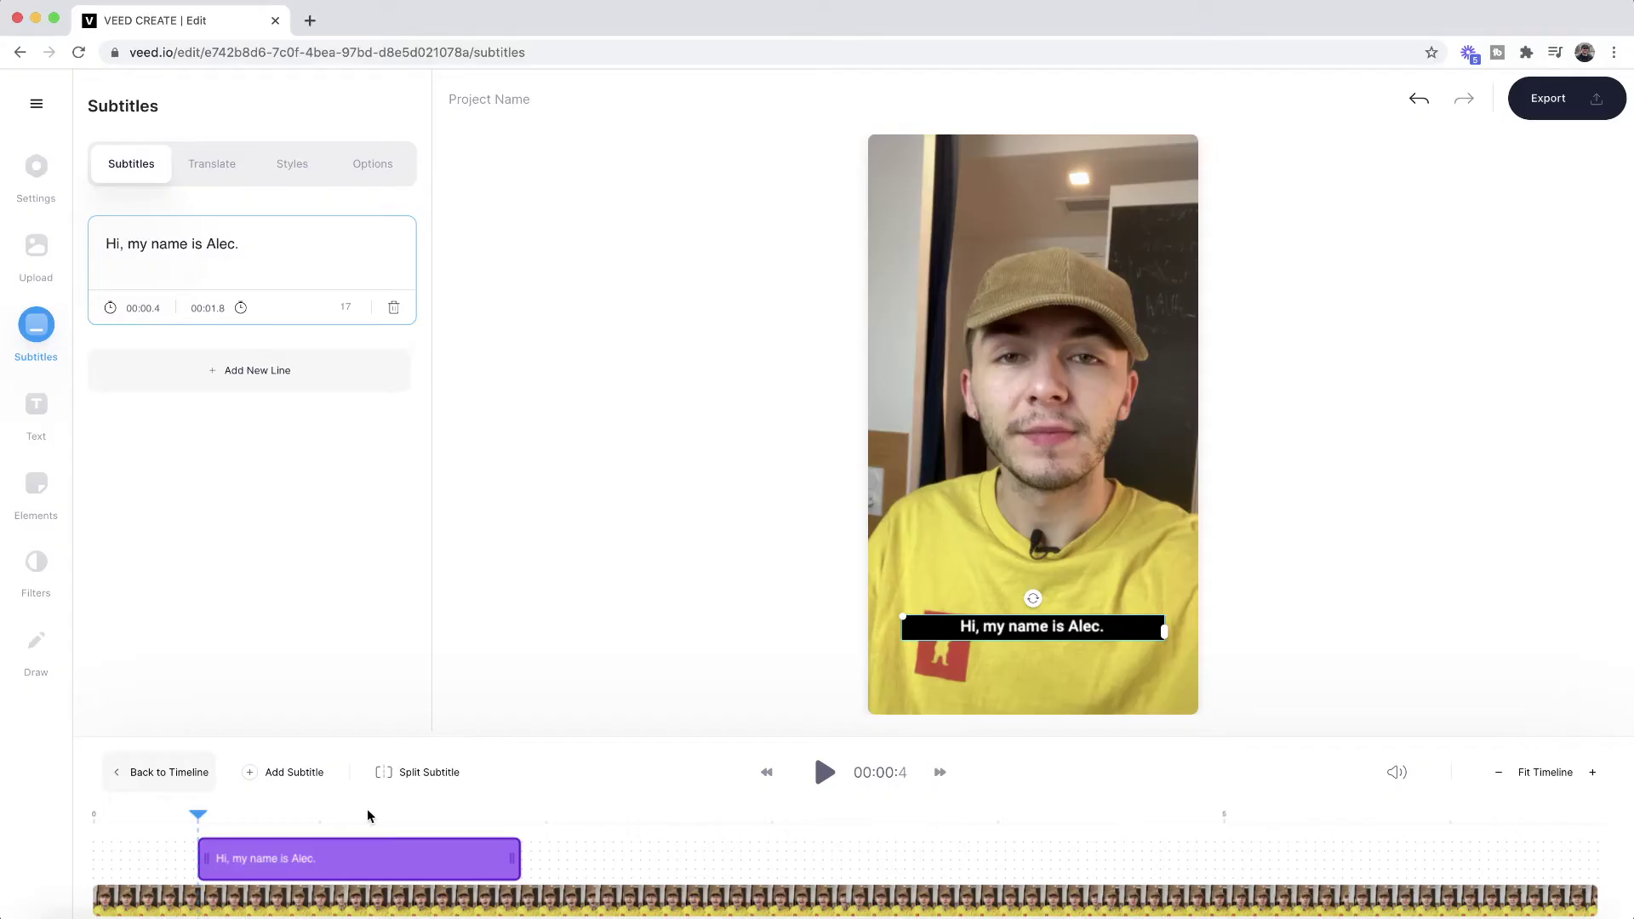
{"action": "left_click_drag", "start_coordinate": [370, 816], "coordinate": [531, 815]}
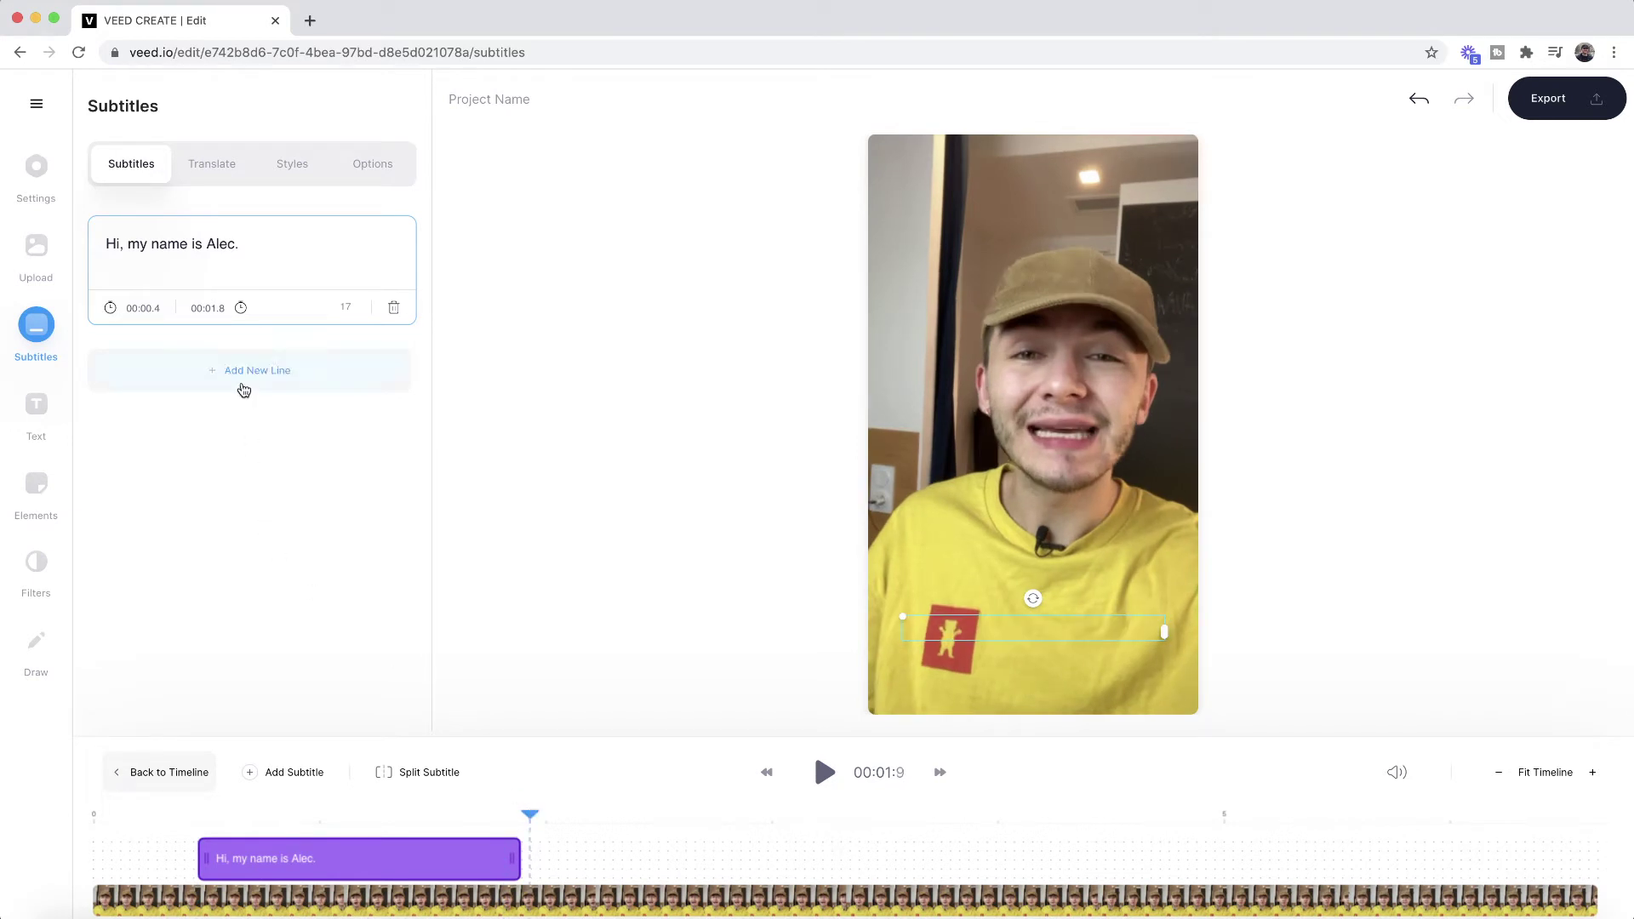
{"action": "left_click", "coordinate": [242, 381]}
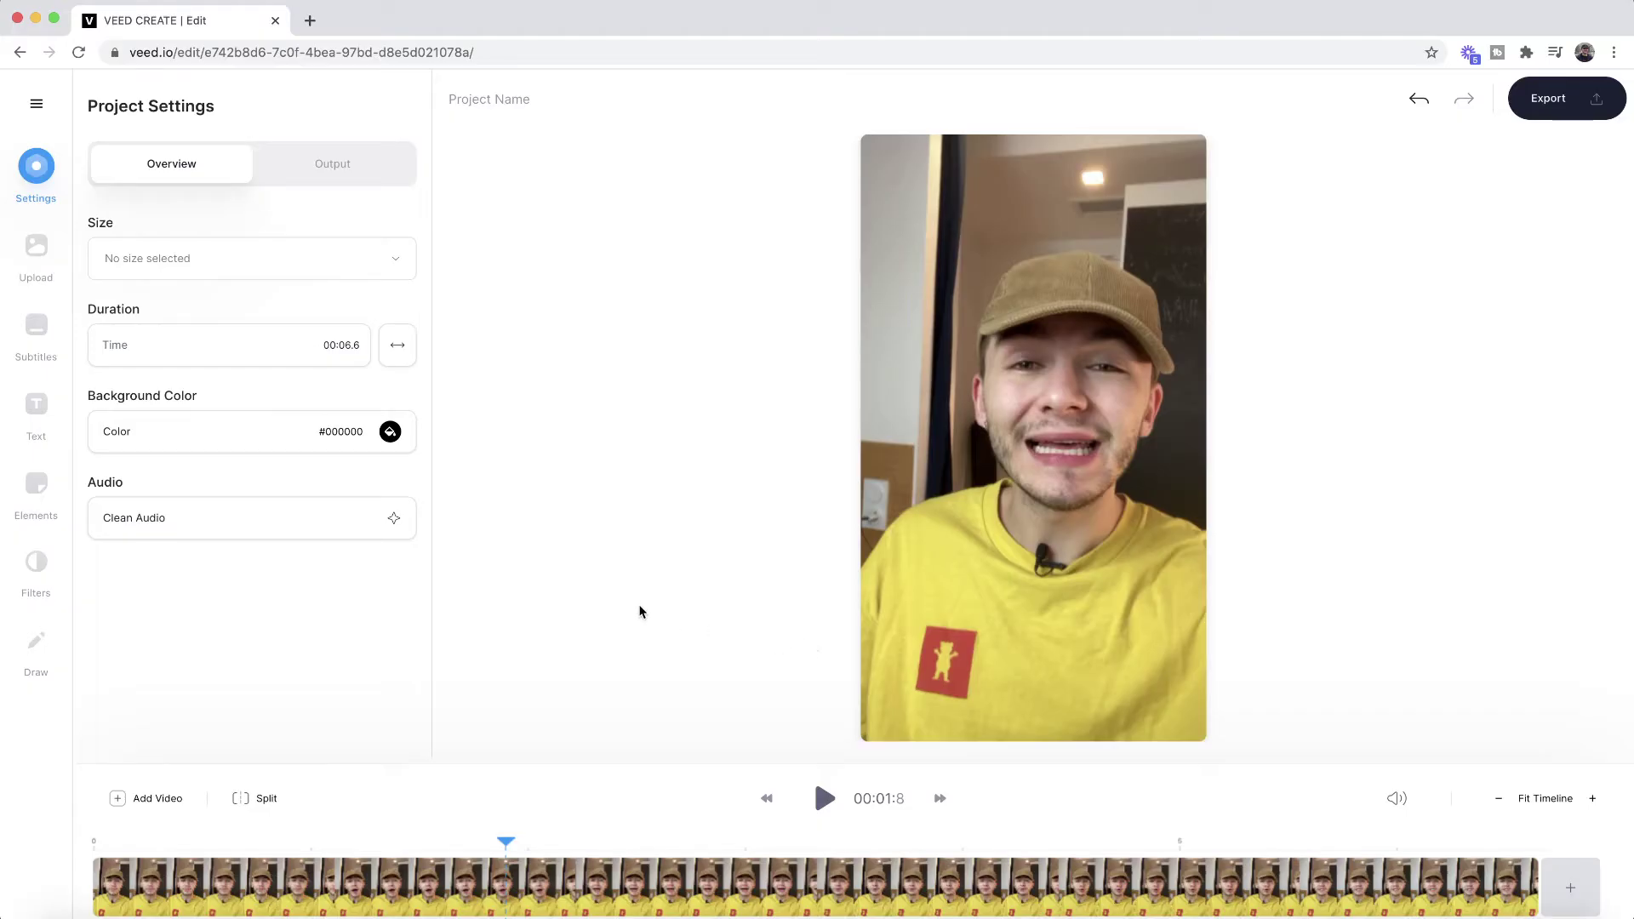
Choose Auto Subtitles from the Subtitles section, showing English (United States) as detection language.
{"action": "left_click", "coordinate": [36, 333]}
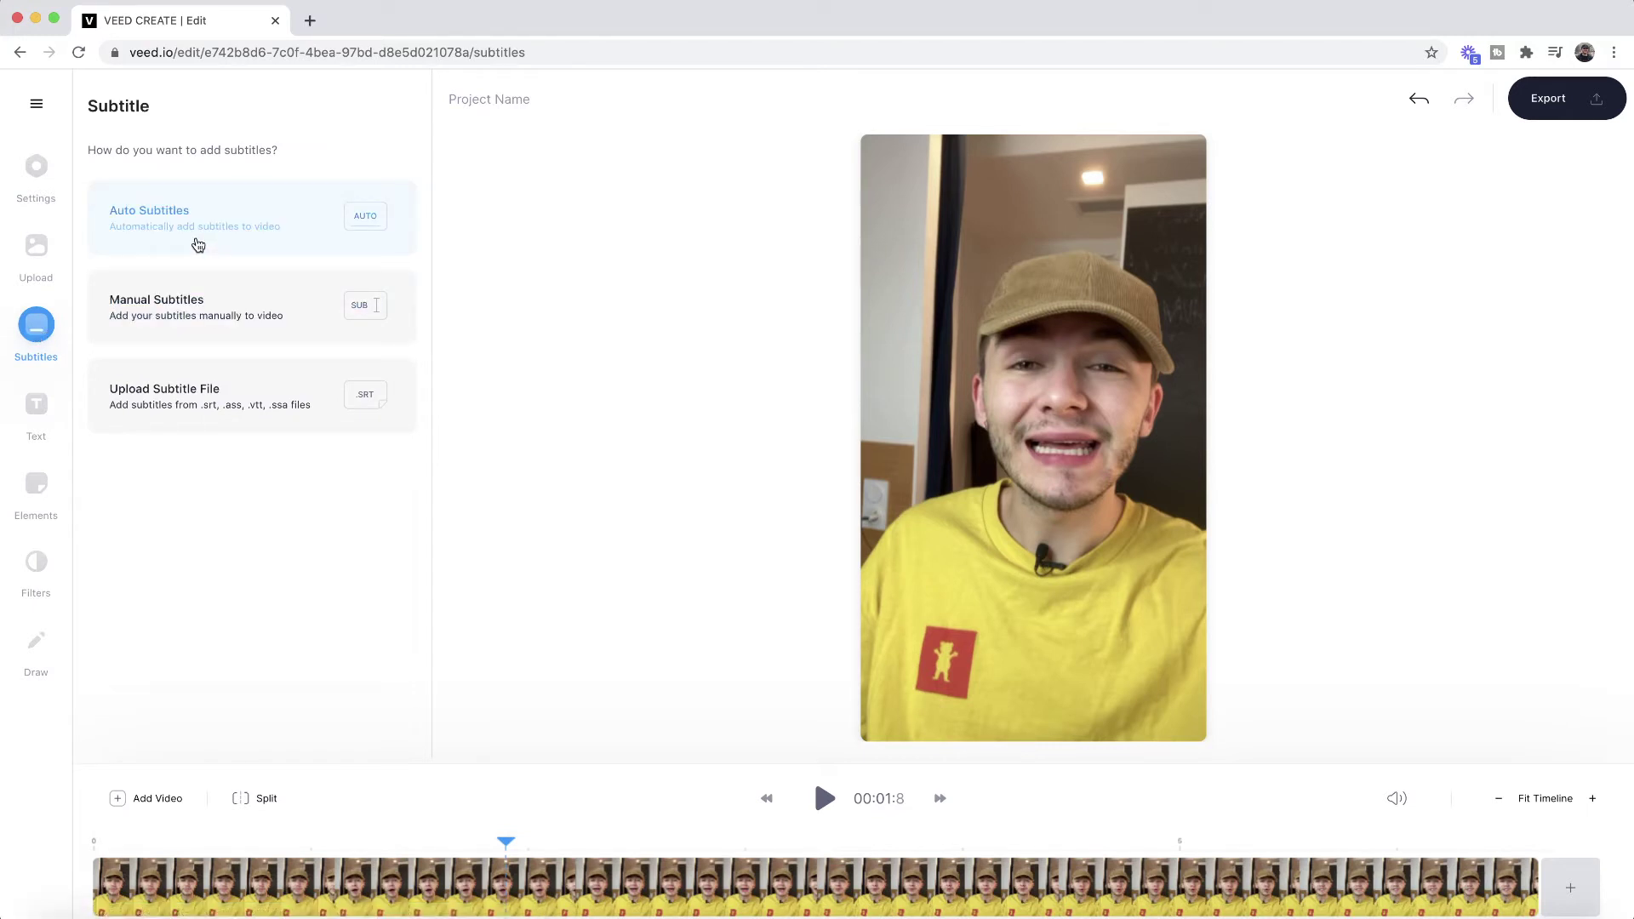
{"action": "left_click", "coordinate": [236, 202]}
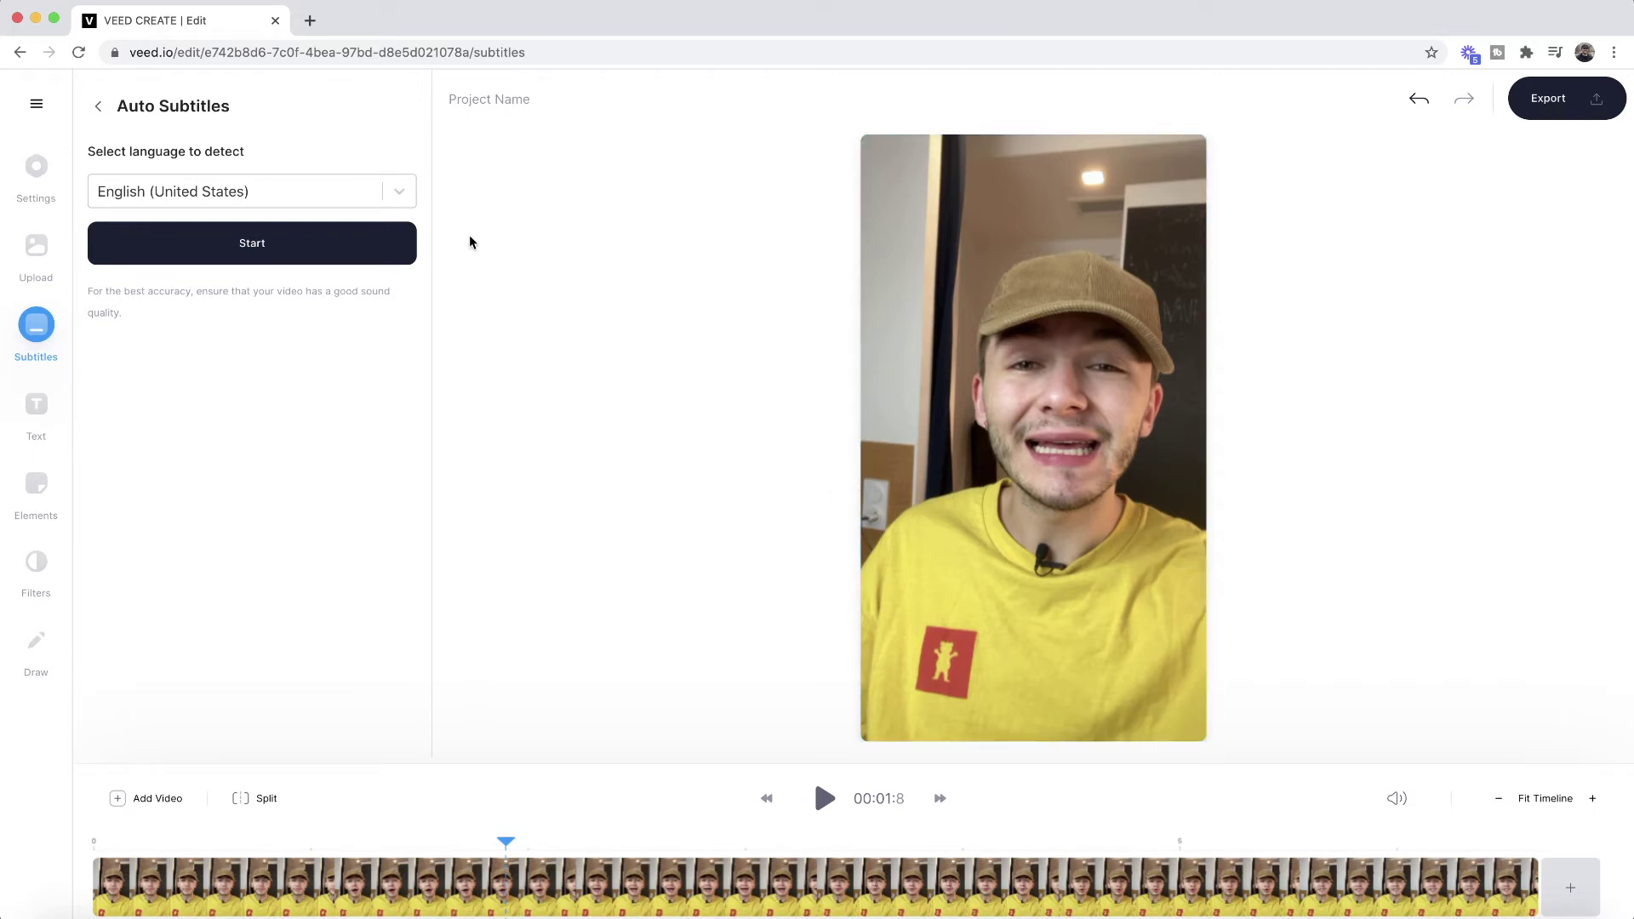
Search the language list for 'eng' and select English (Great Britain) for detection.
{"action": "left_click", "coordinate": [400, 196]}
{"action": "scroll", "coordinate": [264, 342], "scroll_direction": "down", "scroll_amount": 3}
{"action": "scroll", "coordinate": [264, 342], "scroll_direction": "up", "scroll_amount": 3}
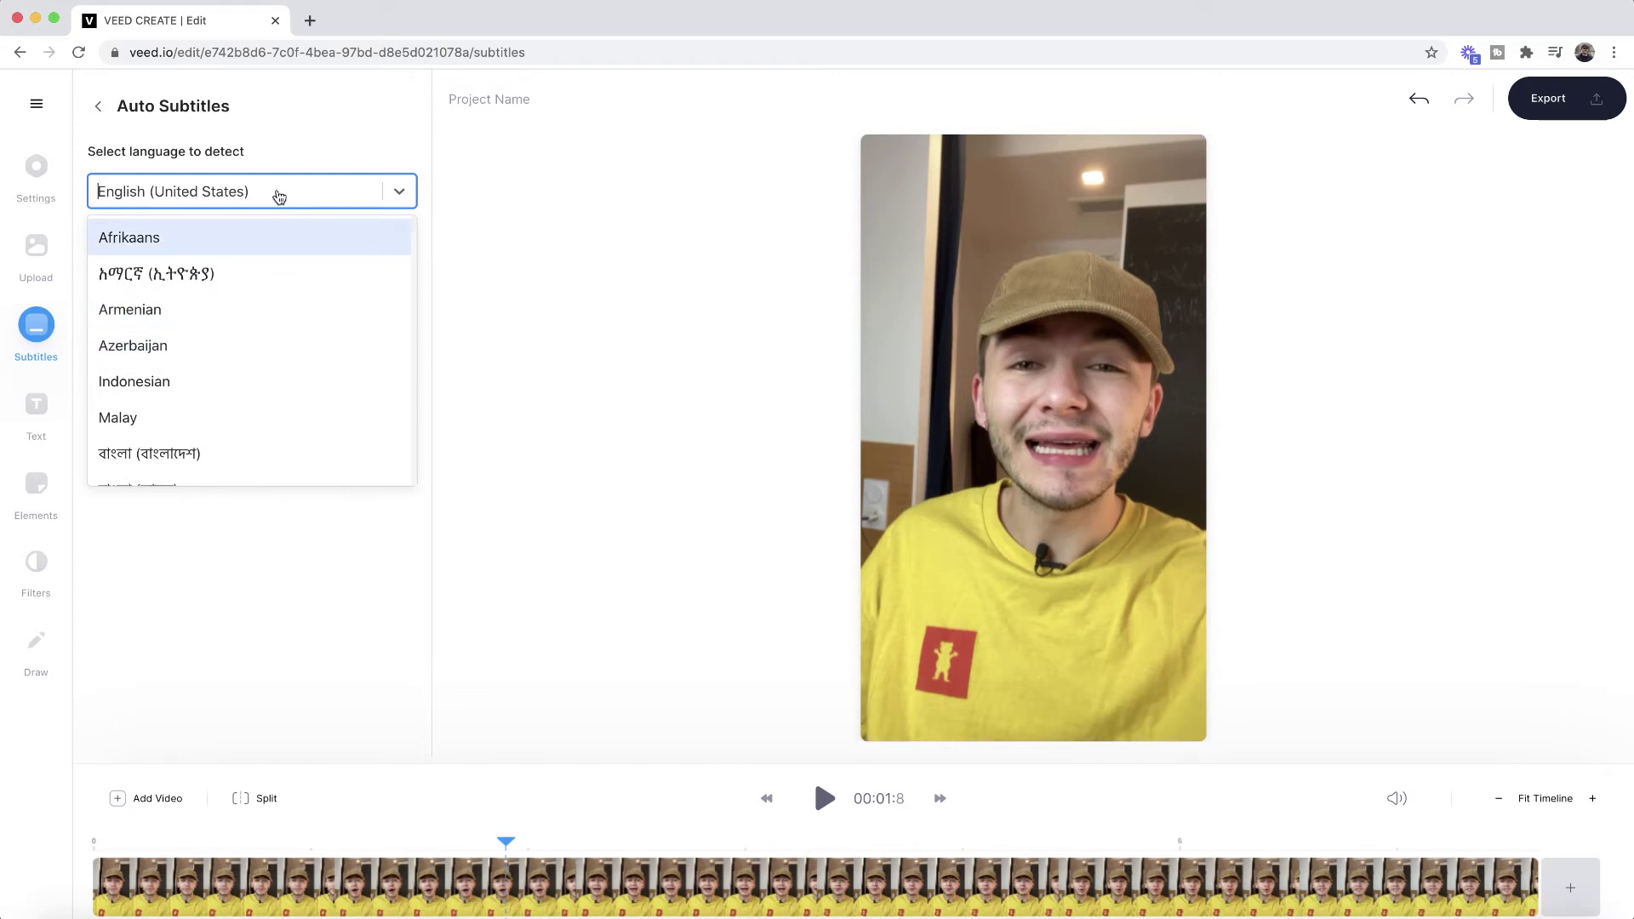
{"action": "type", "text": "engh"}
{"action": "key", "text": "BackSpace"}
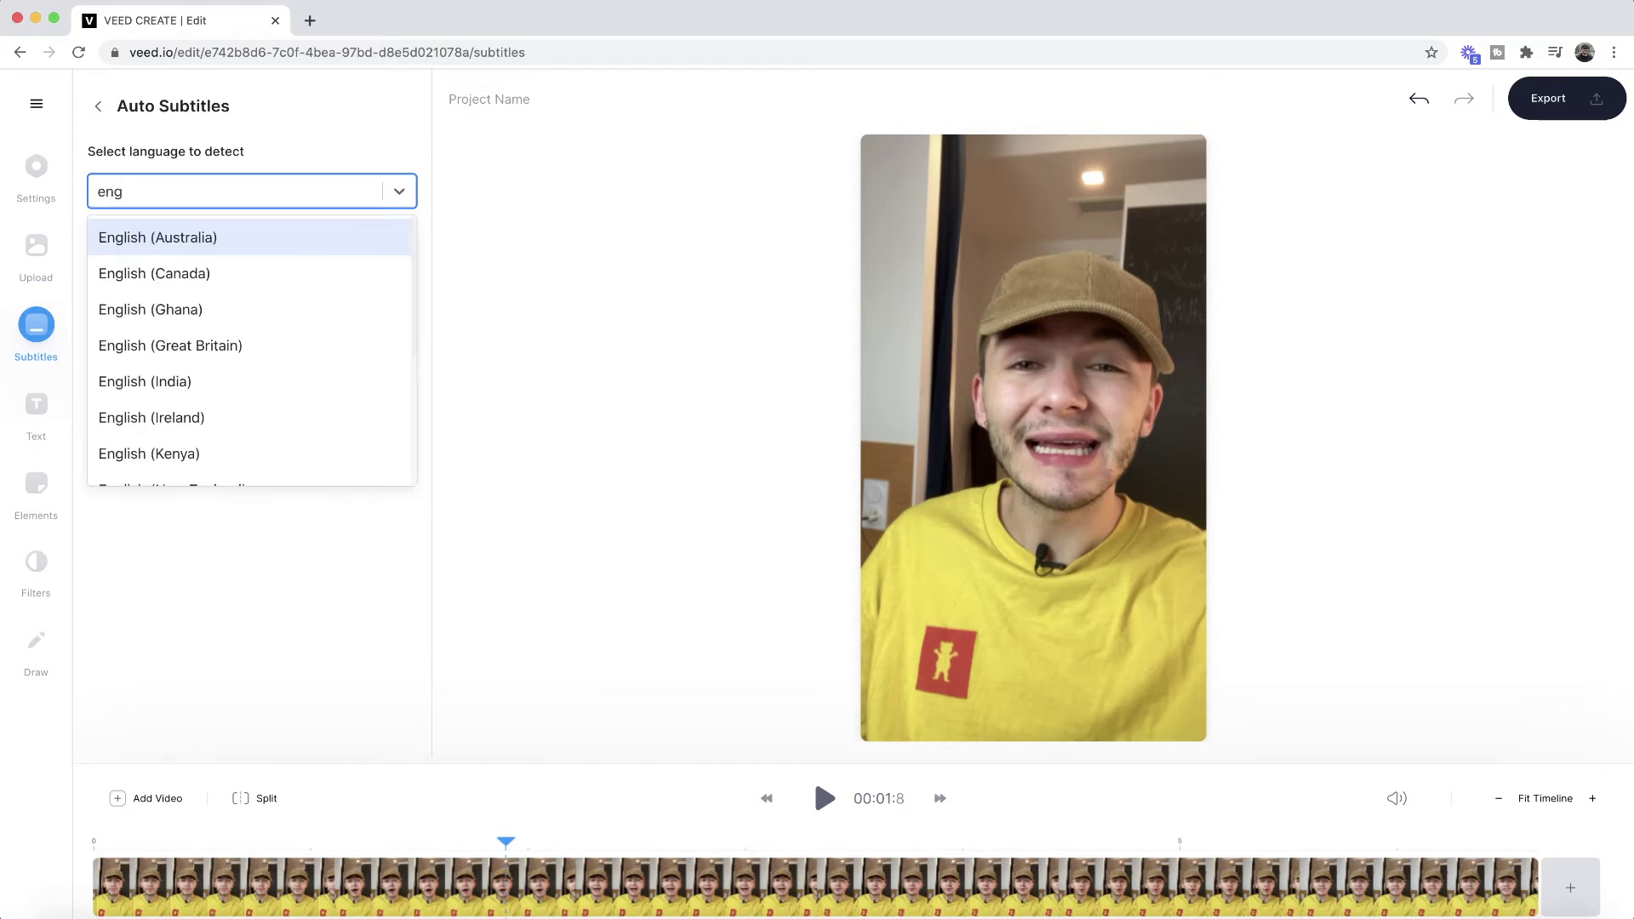
{"action": "left_click", "coordinate": [227, 345]}
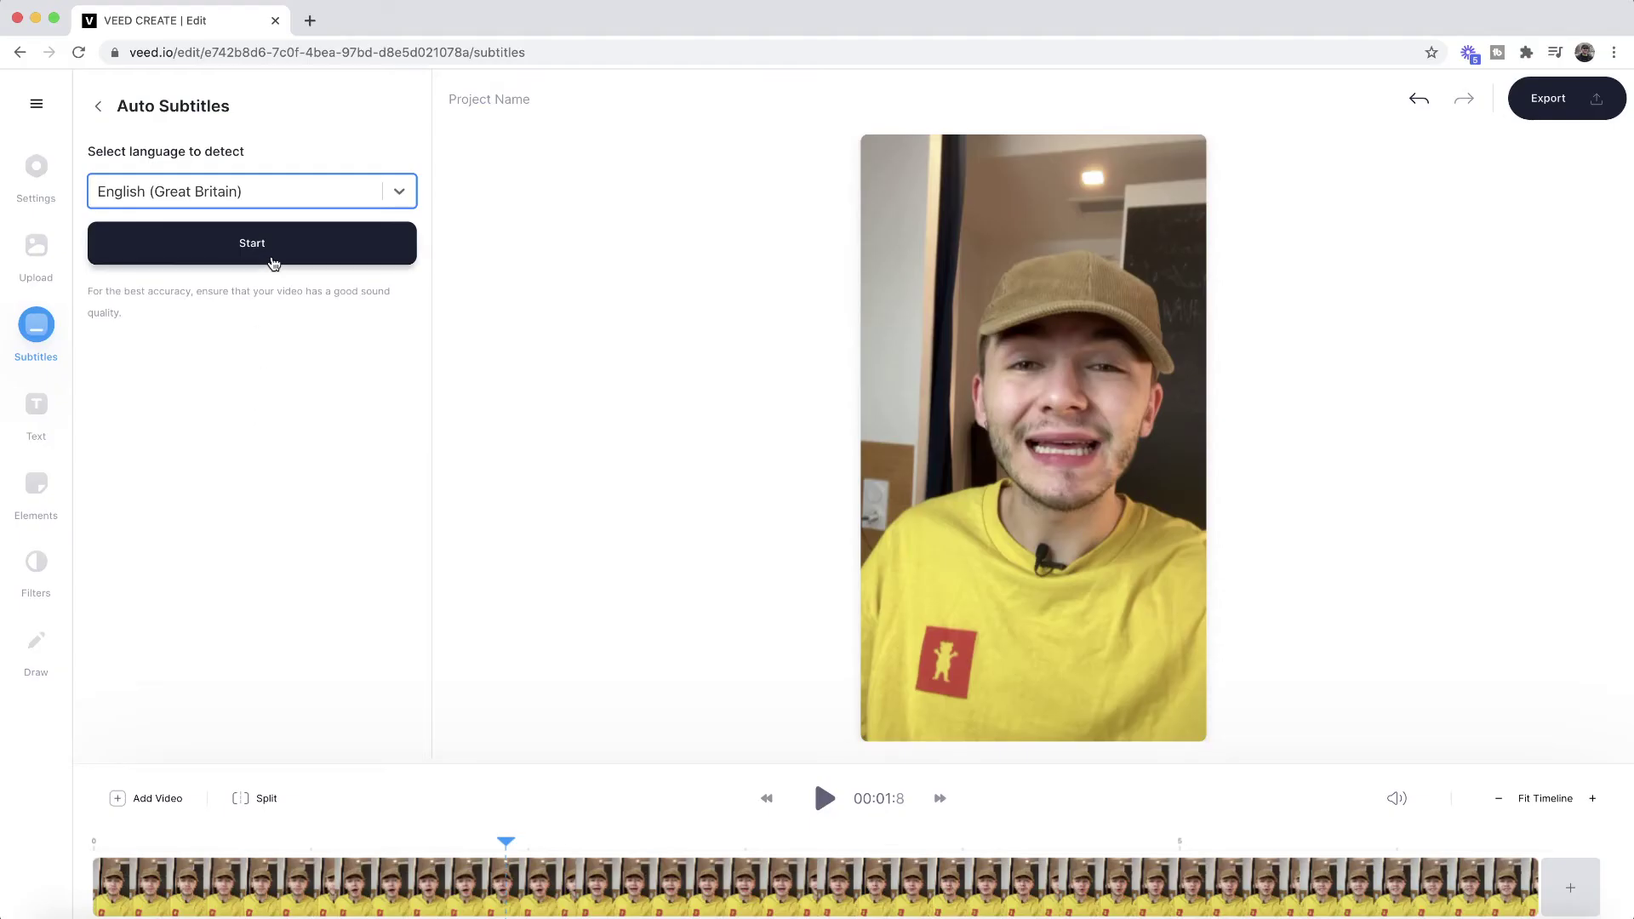
Start auto-generating subtitles, producing two caption lines from 00:00.6 to 00:06.3.
{"action": "left_click", "coordinate": [272, 260]}
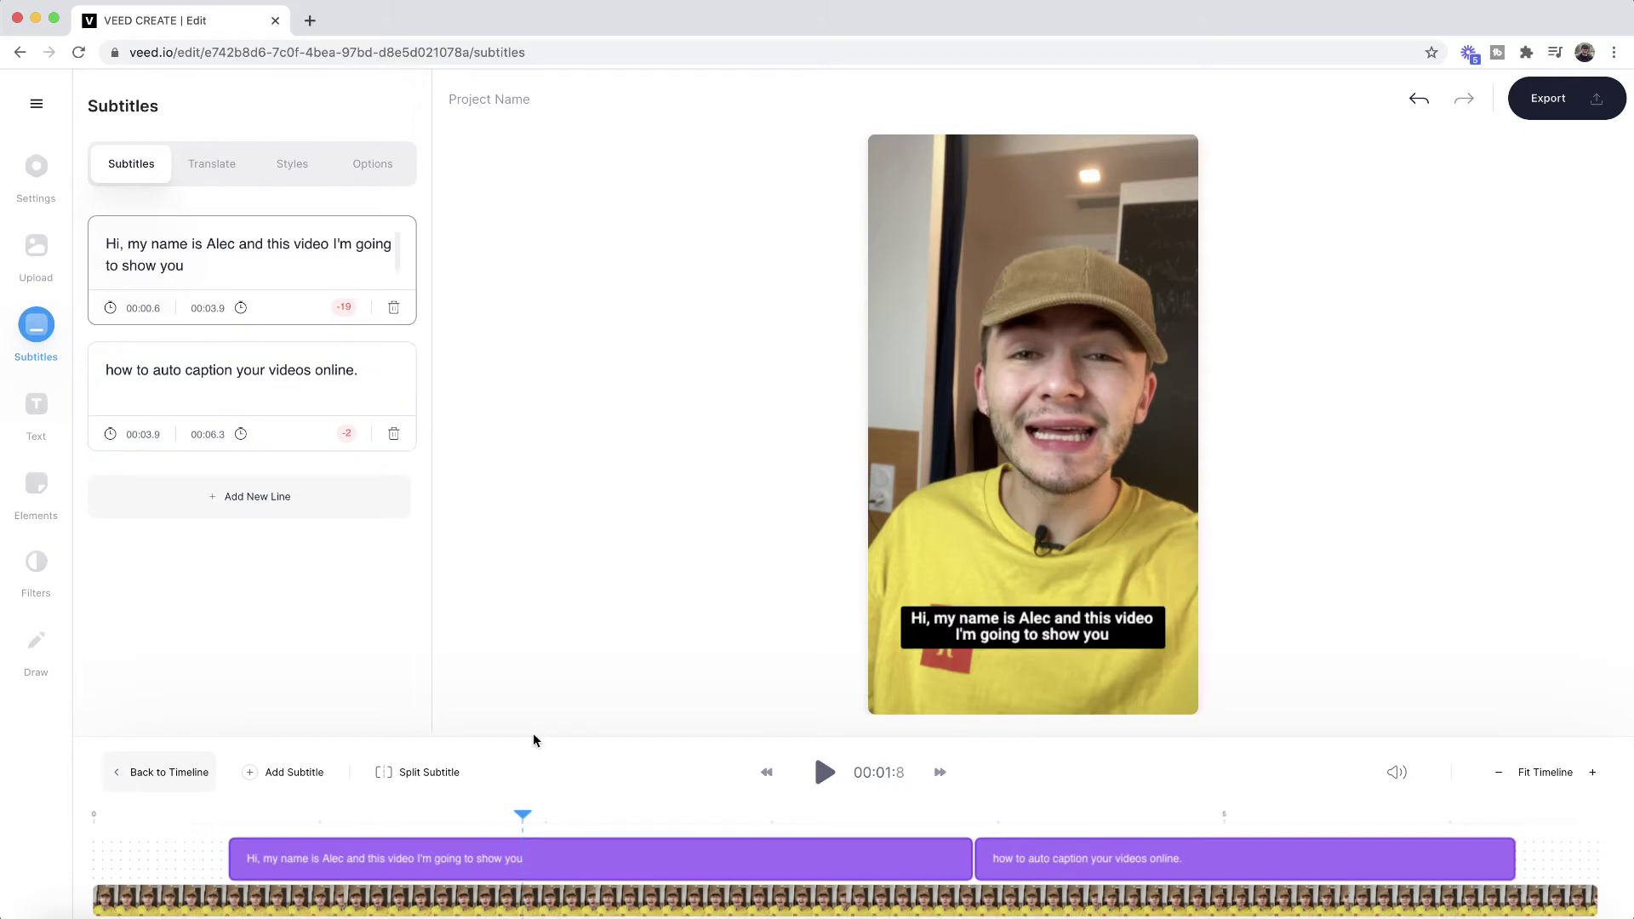
{"action": "left_click", "coordinate": [124, 829]}
{"action": "left_click", "coordinate": [819, 773]}
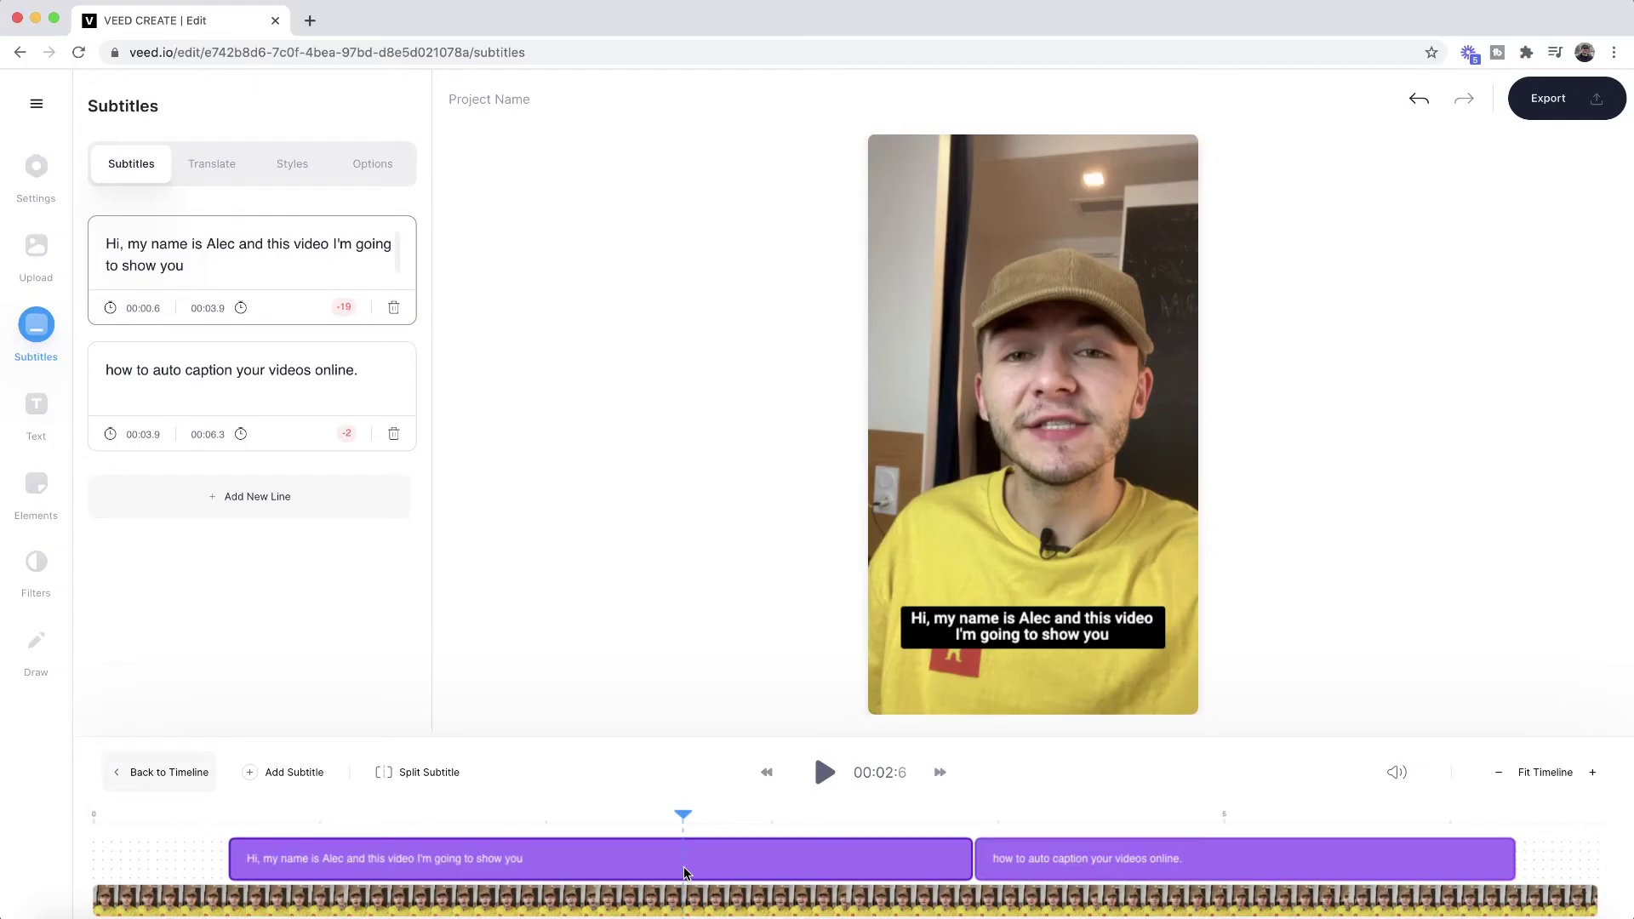
{"action": "left_click", "coordinate": [510, 817]}
{"action": "left_click", "coordinate": [465, 815]}
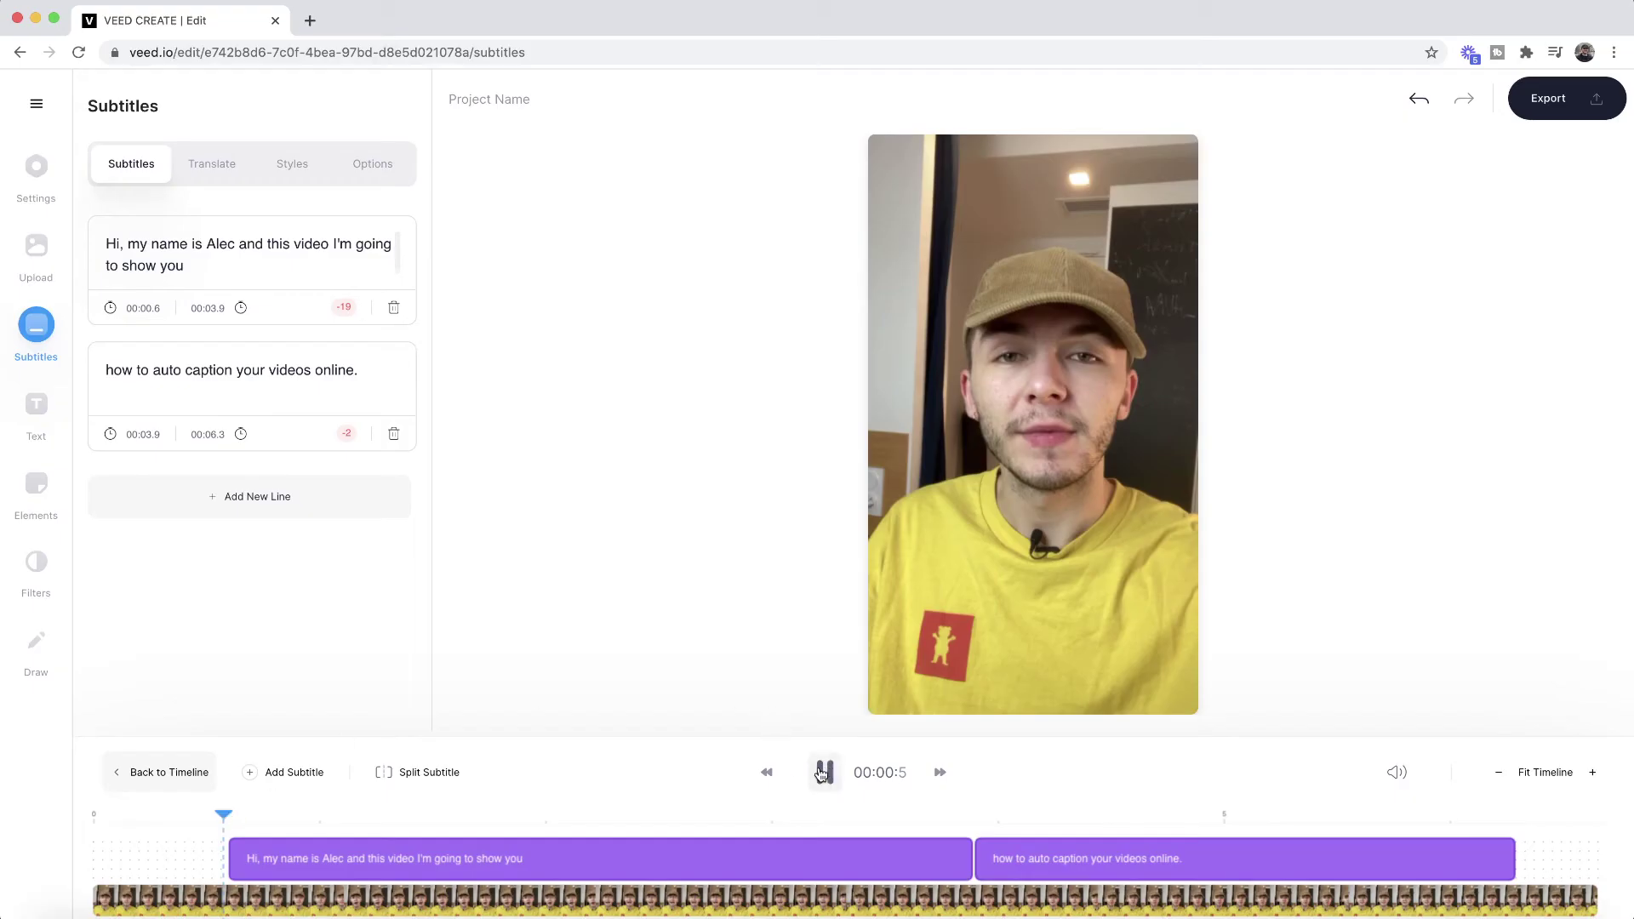
{"action": "left_click", "coordinate": [821, 772]}
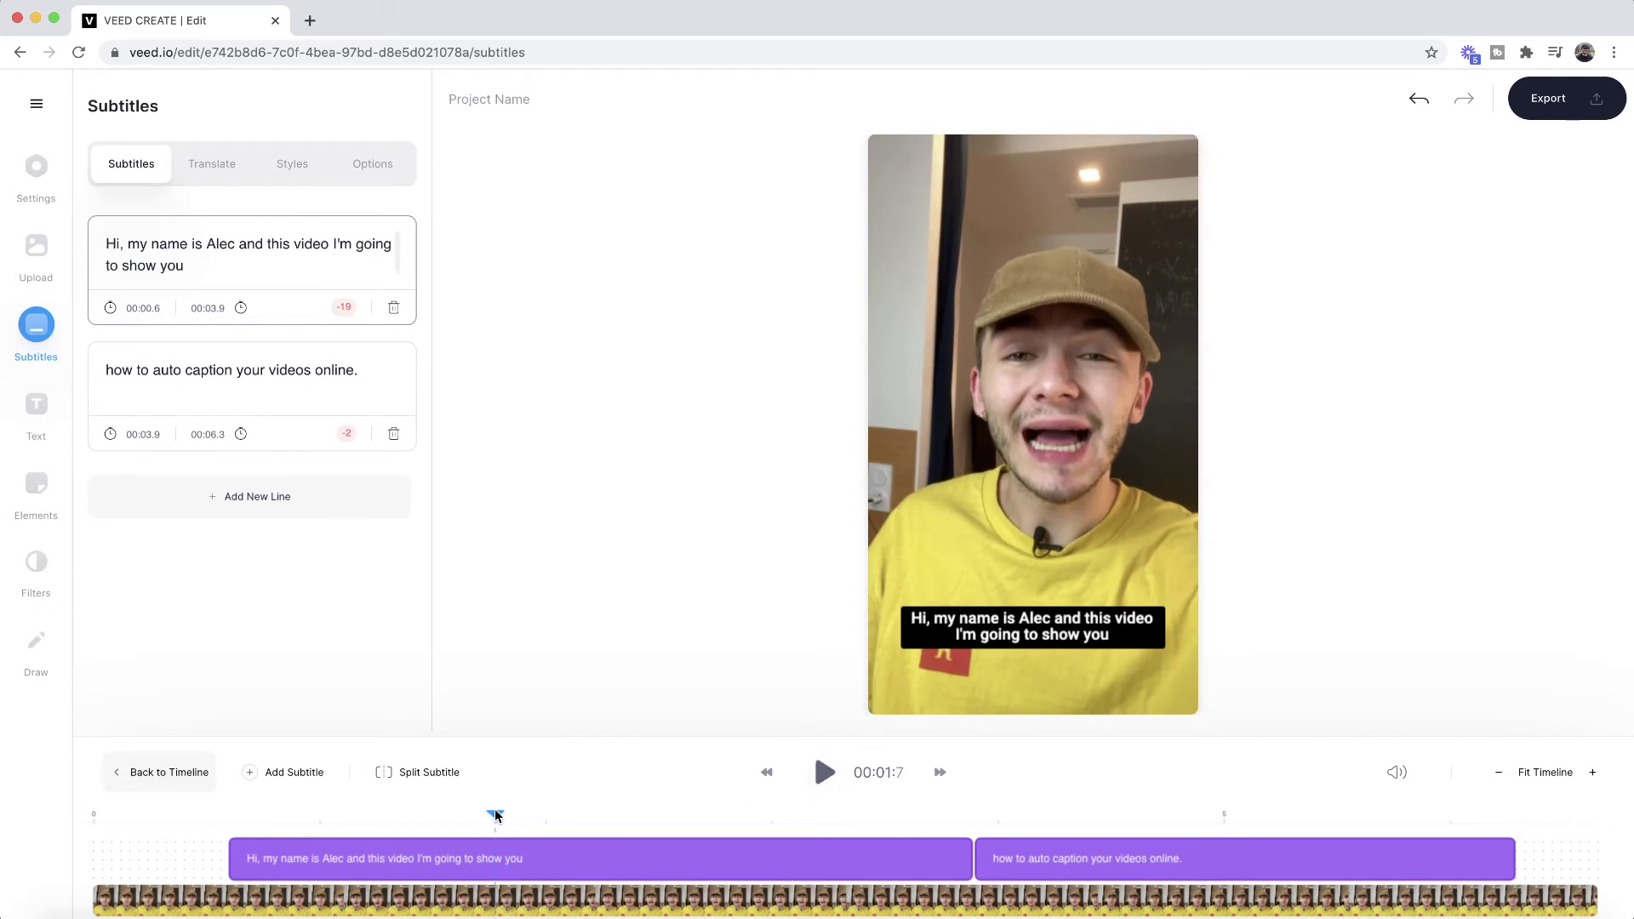
{"action": "left_click", "coordinate": [410, 772]}
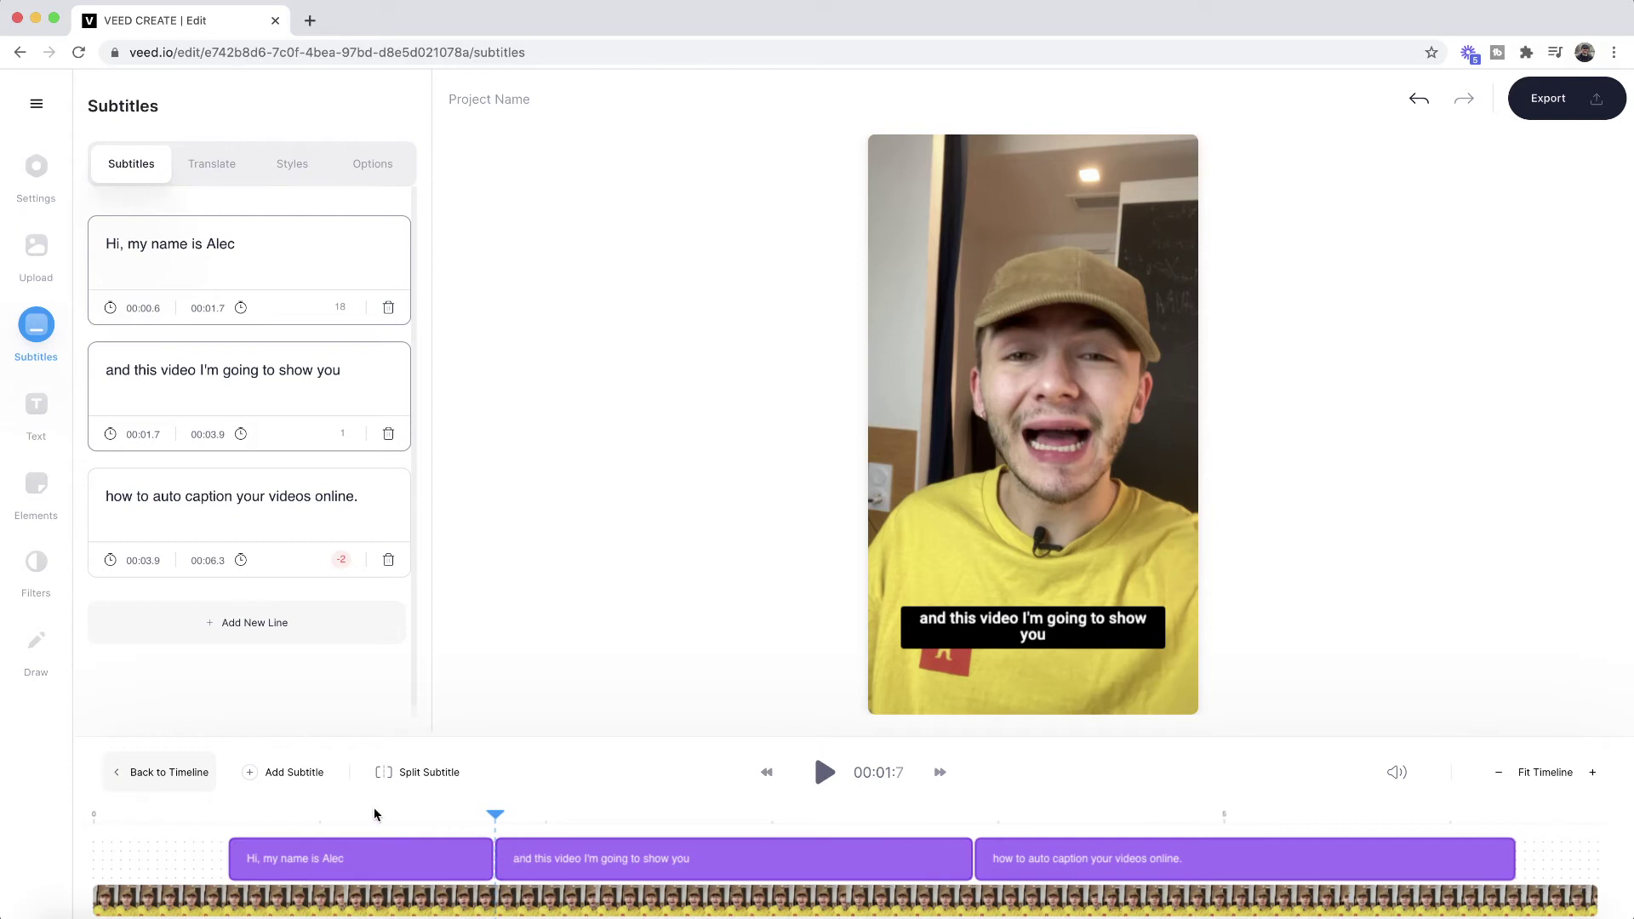
Scrub through both captions and play the video, then show the subtitle Options panel.
{"action": "mouse_move", "coordinate": [375, 807]}
{"action": "left_mouse_down"}
{"action": "mouse_move", "coordinate": [839, 778]}
{"action": "mouse_move", "coordinate": [885, 800]}
{"action": "mouse_move", "coordinate": [396, 816]}
{"action": "left_mouse_up"}
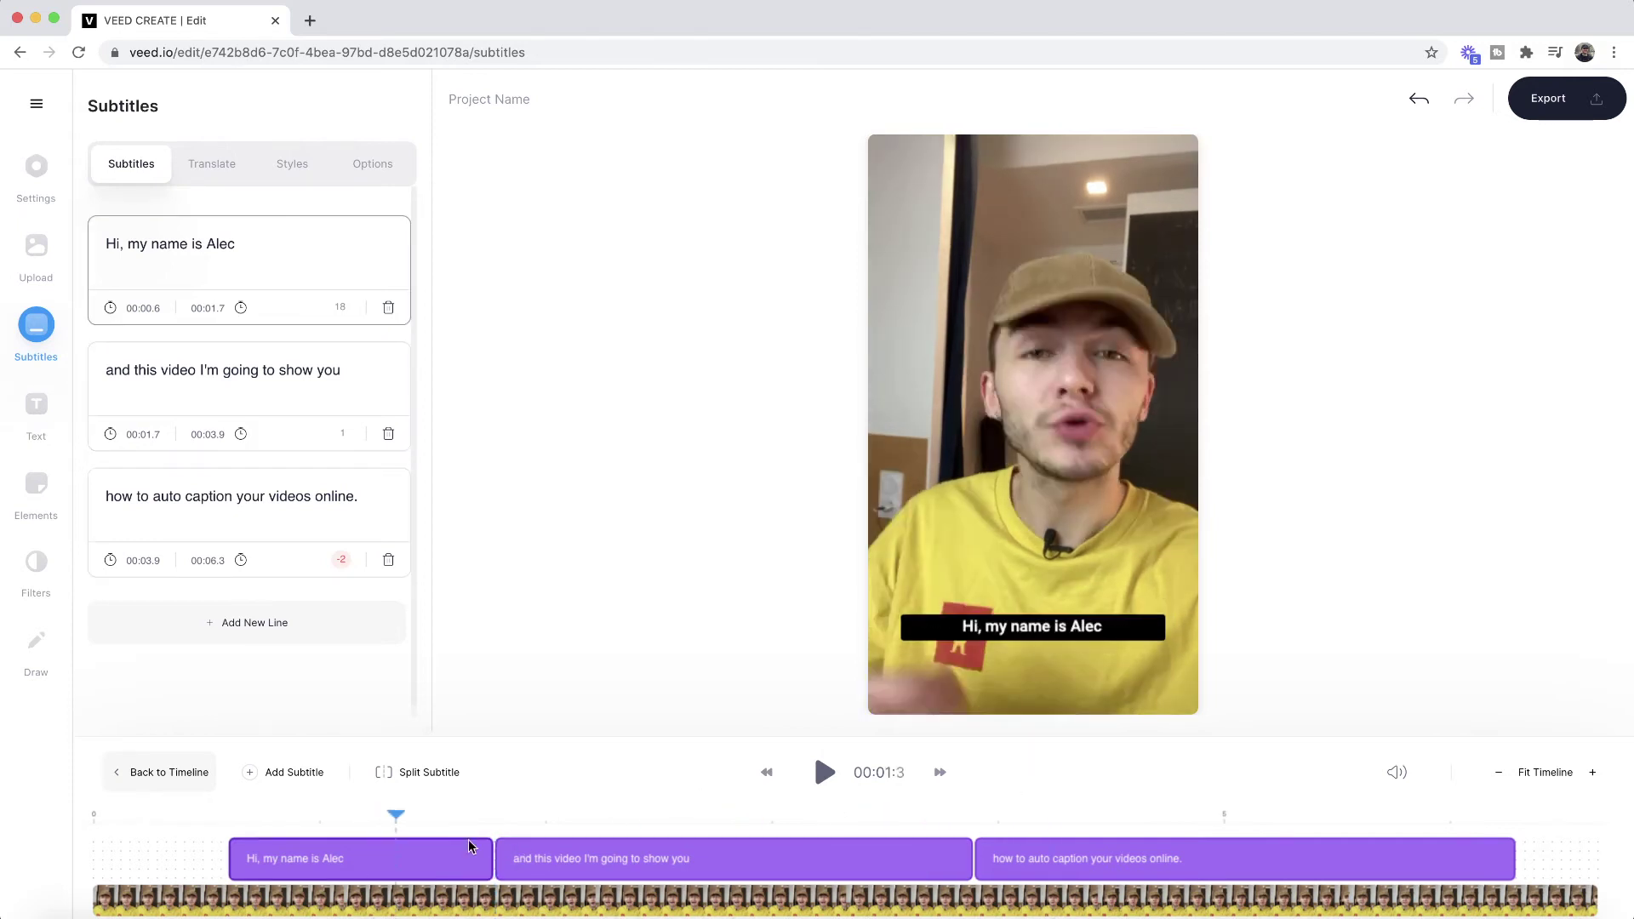
{"action": "left_click", "coordinate": [278, 850]}
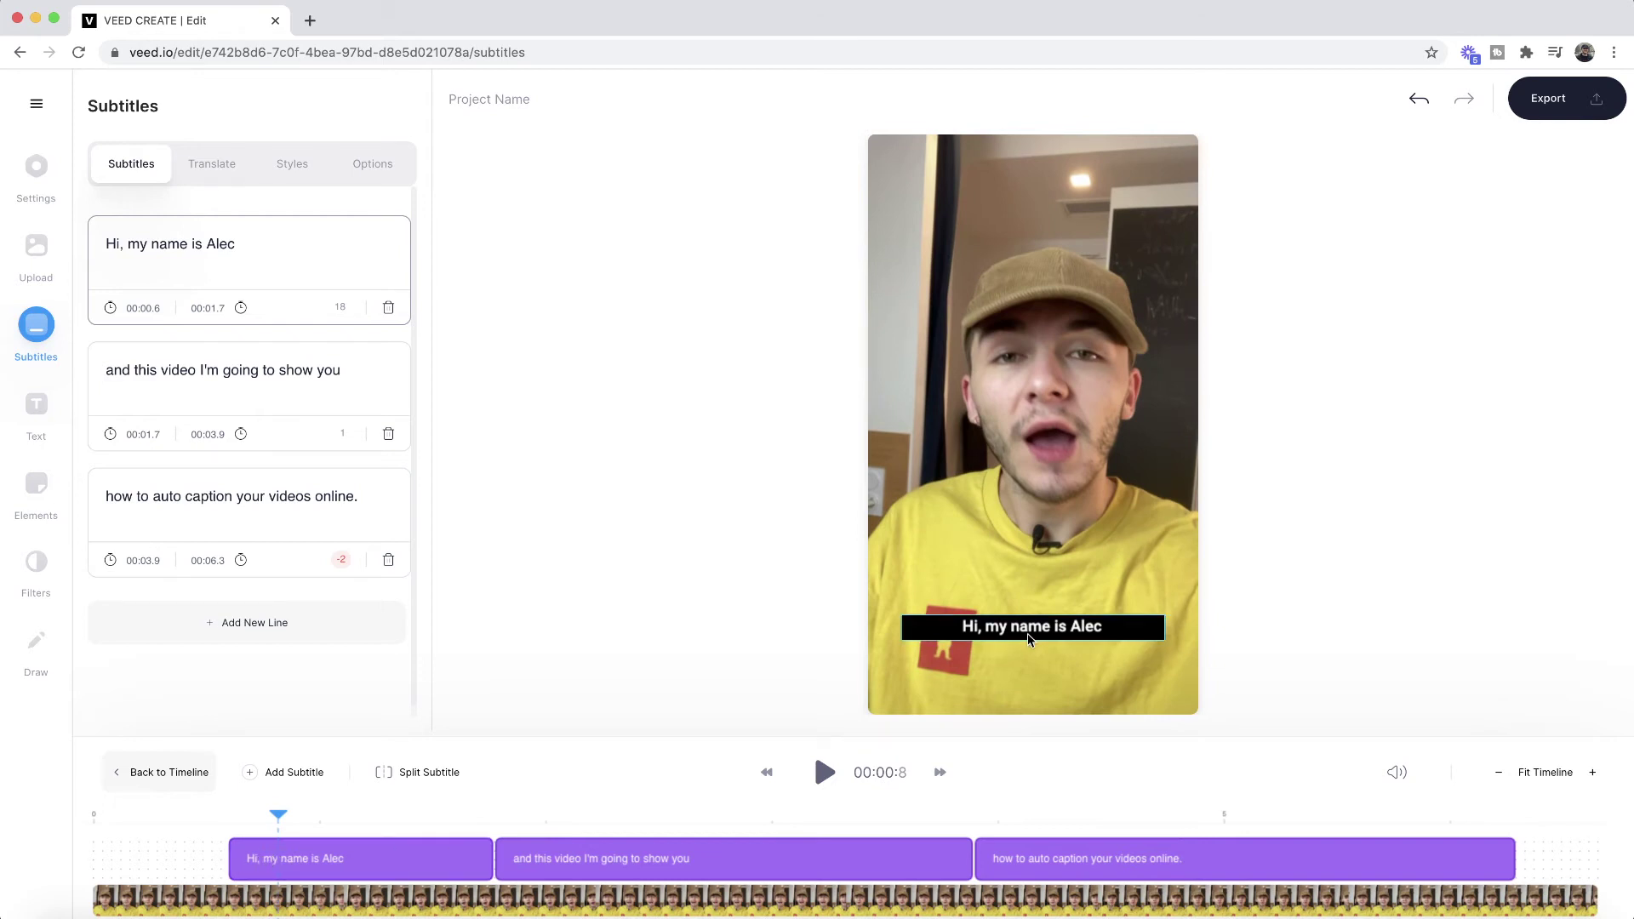
{"action": "left_click", "coordinate": [607, 821]}
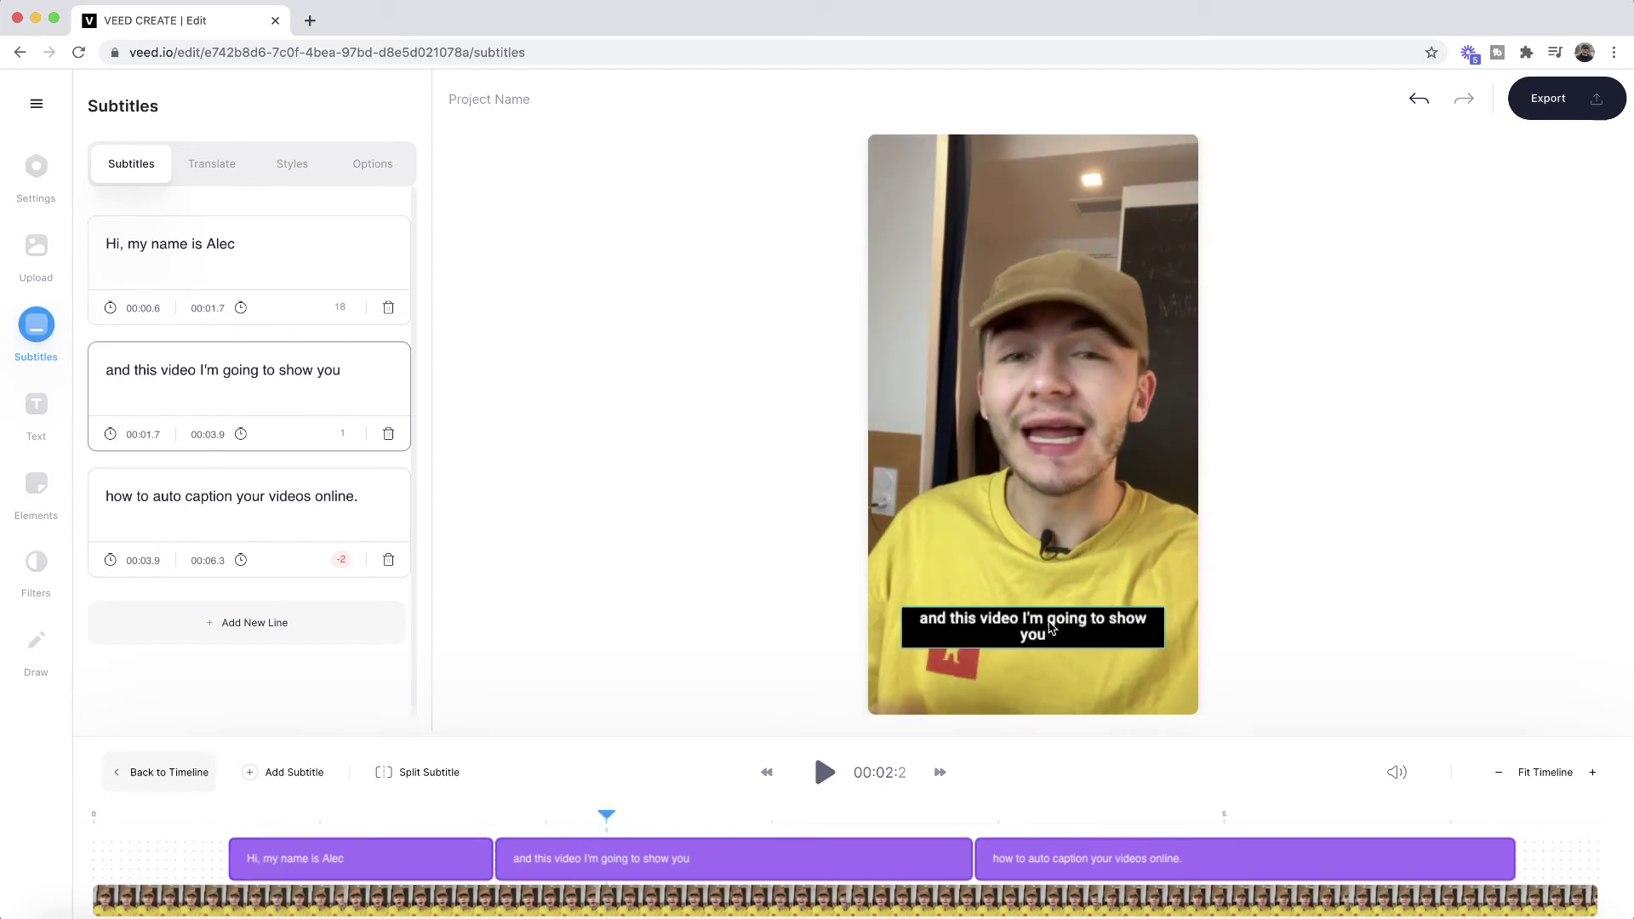
{"action": "left_click", "coordinate": [160, 817]}
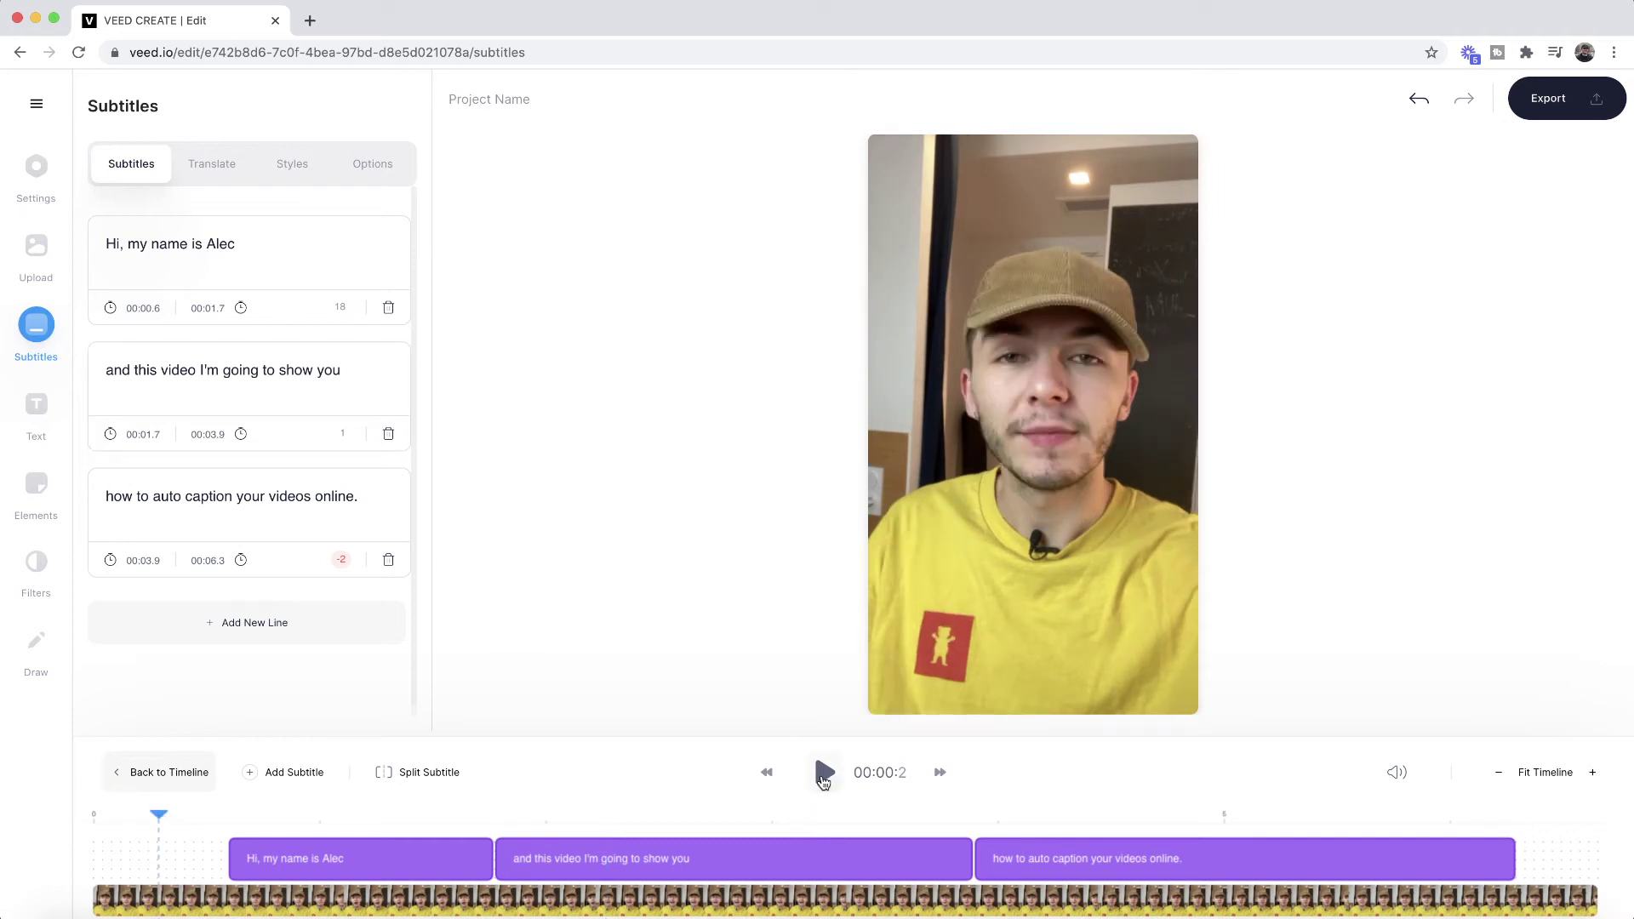
{"action": "left_click", "coordinate": [825, 772]}
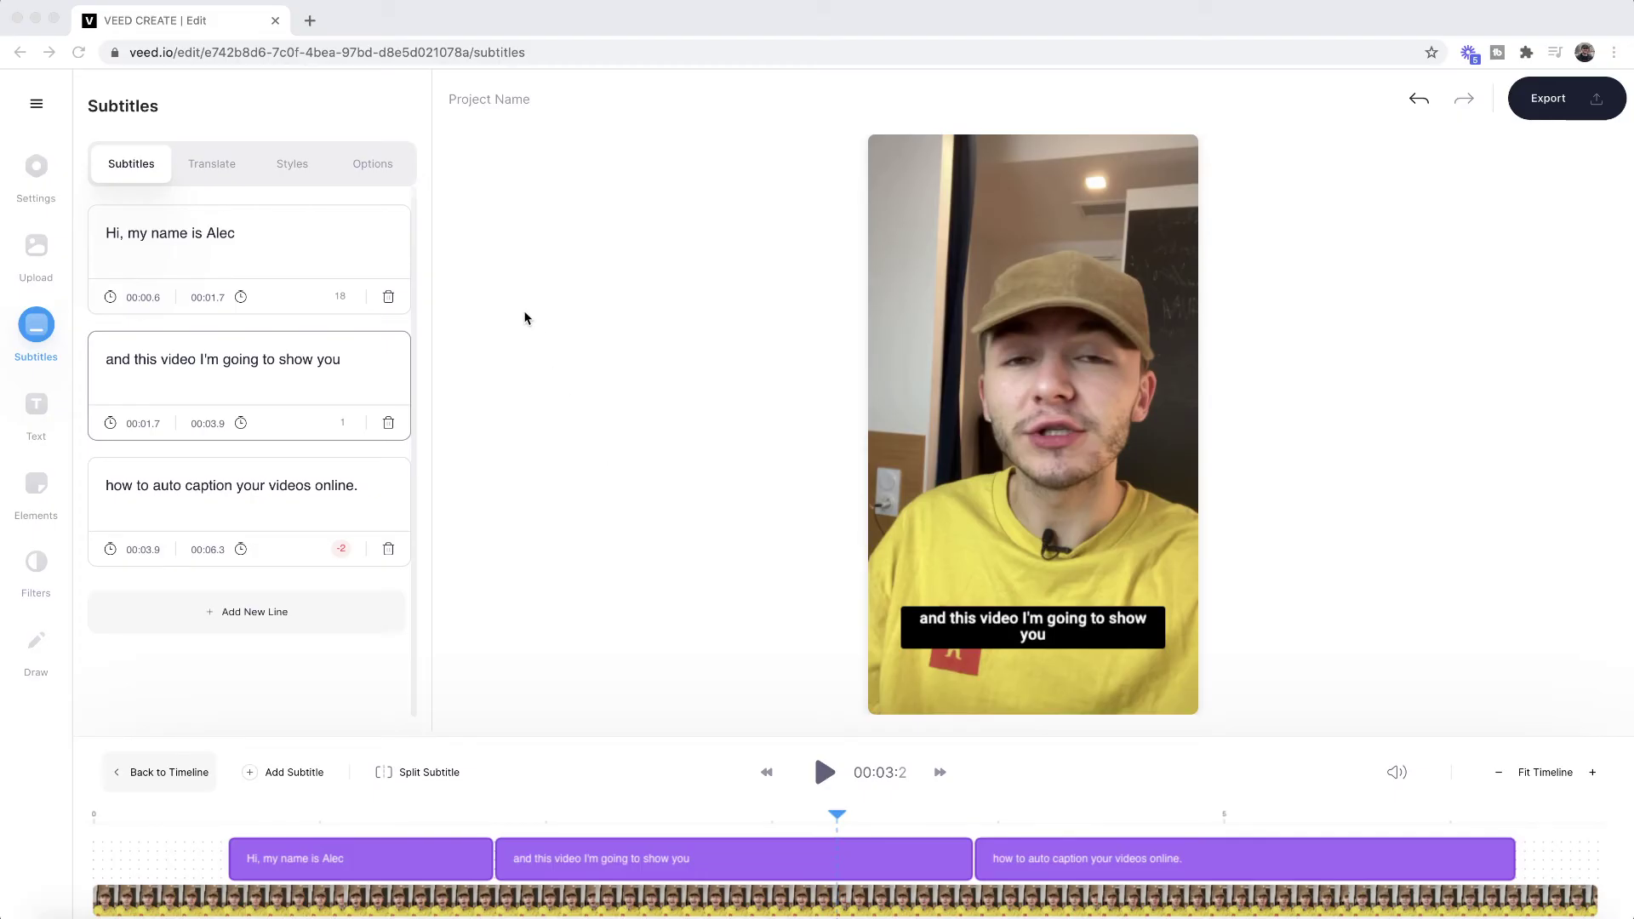
{"action": "left_click", "coordinate": [371, 165]}
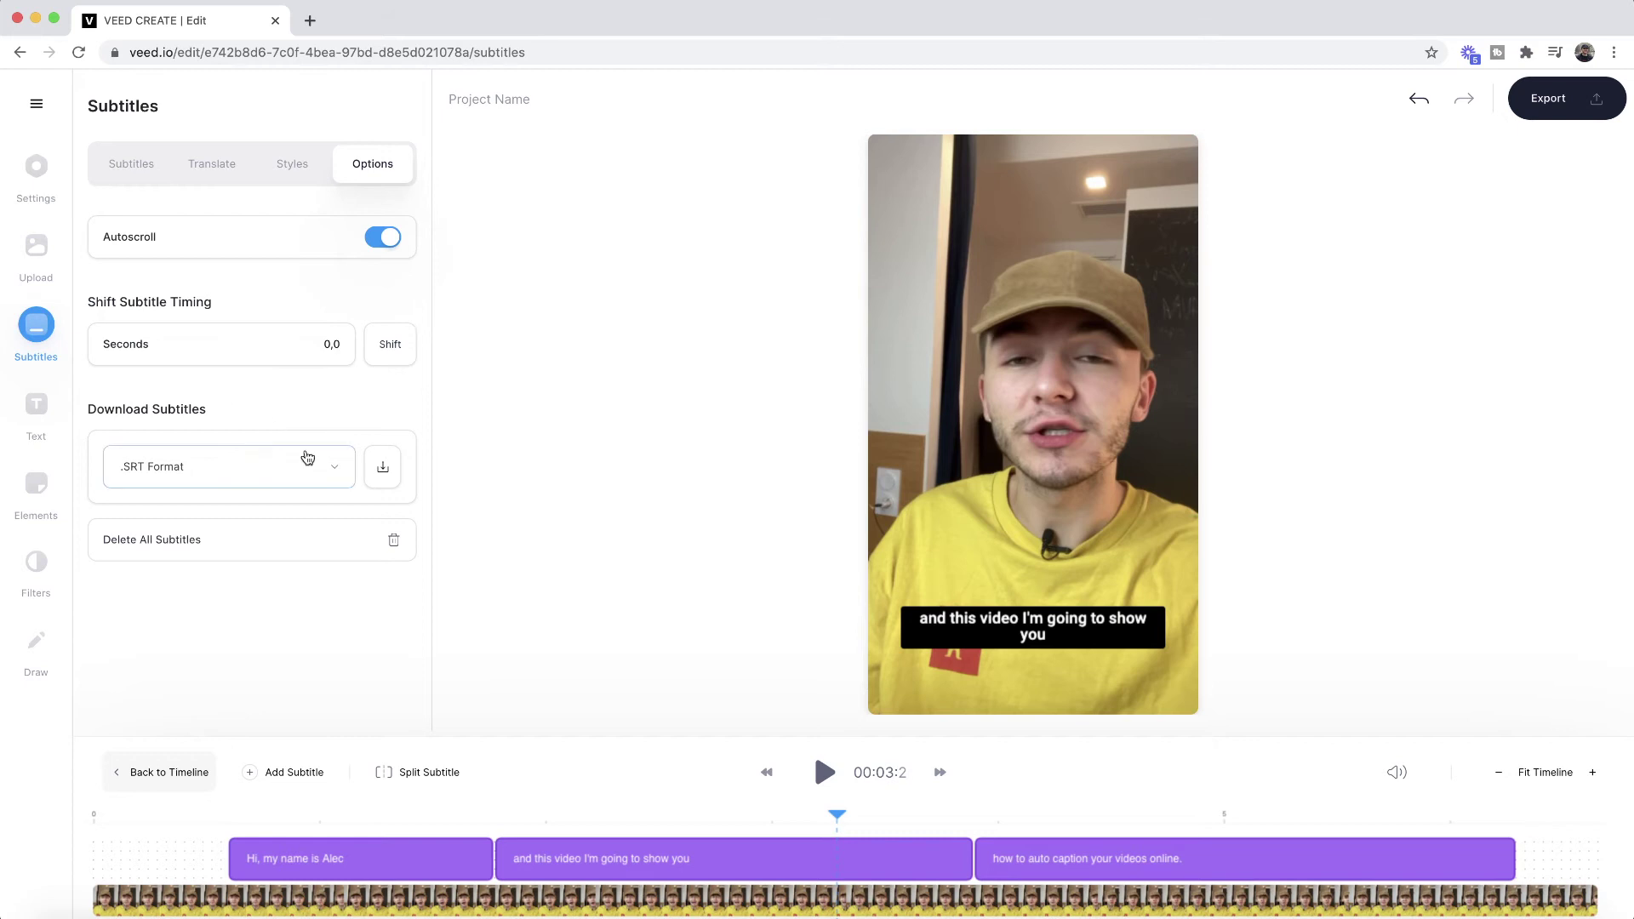
Keep .SRT as the subtitle download format and bring up the subtitle Styles settings.
{"action": "left_click", "coordinate": [334, 468]}
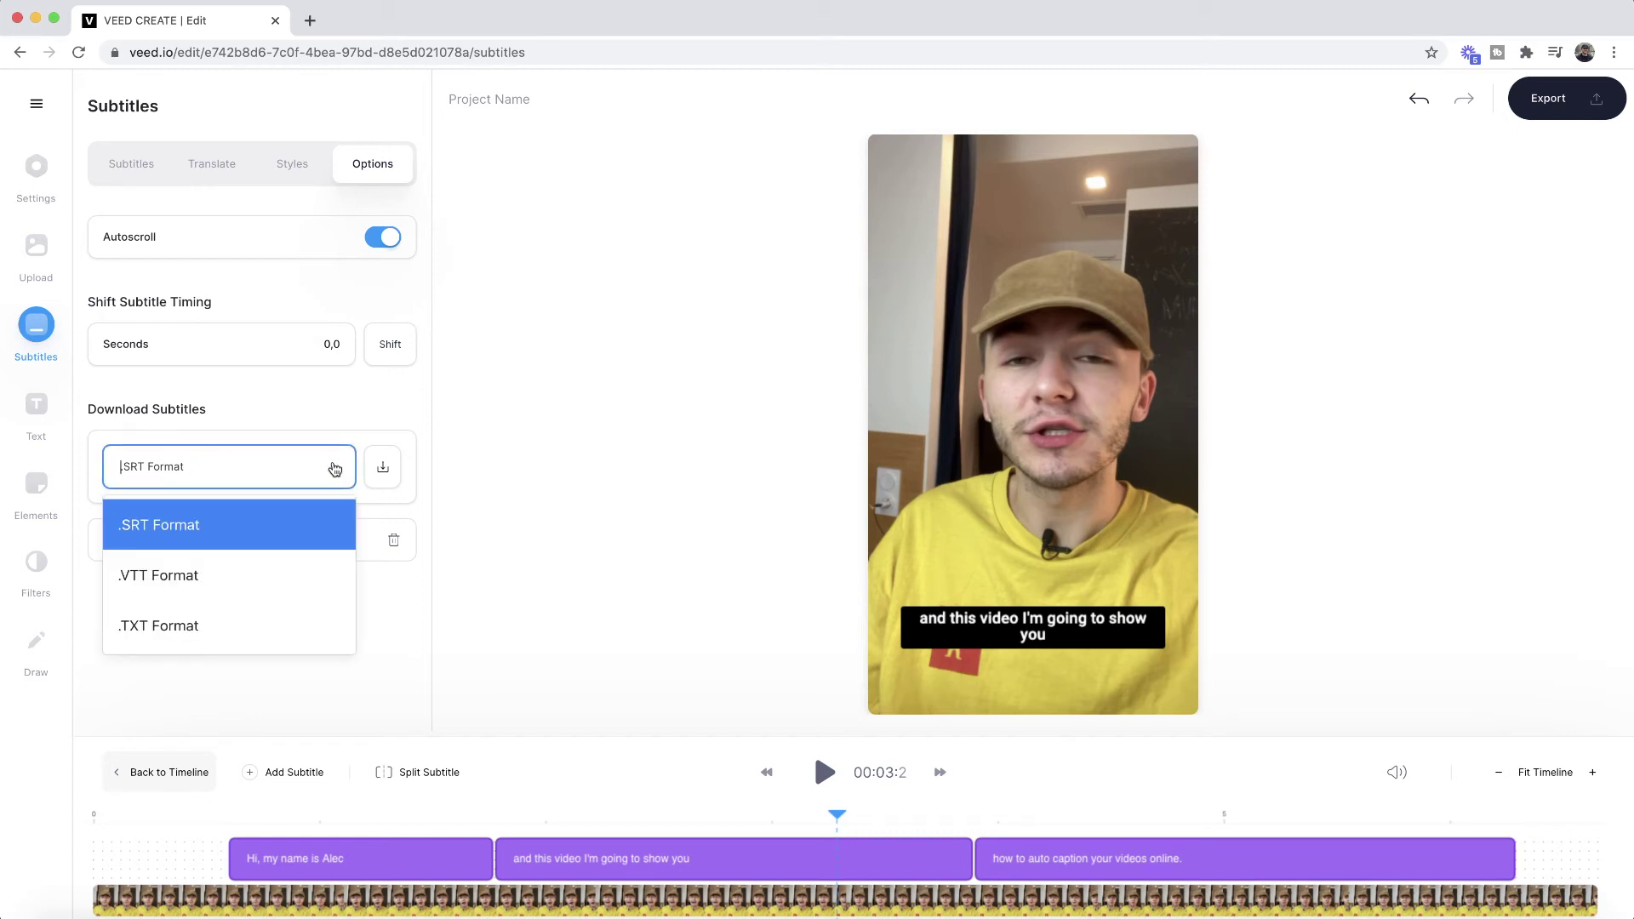
{"action": "left_click", "coordinate": [170, 532]}
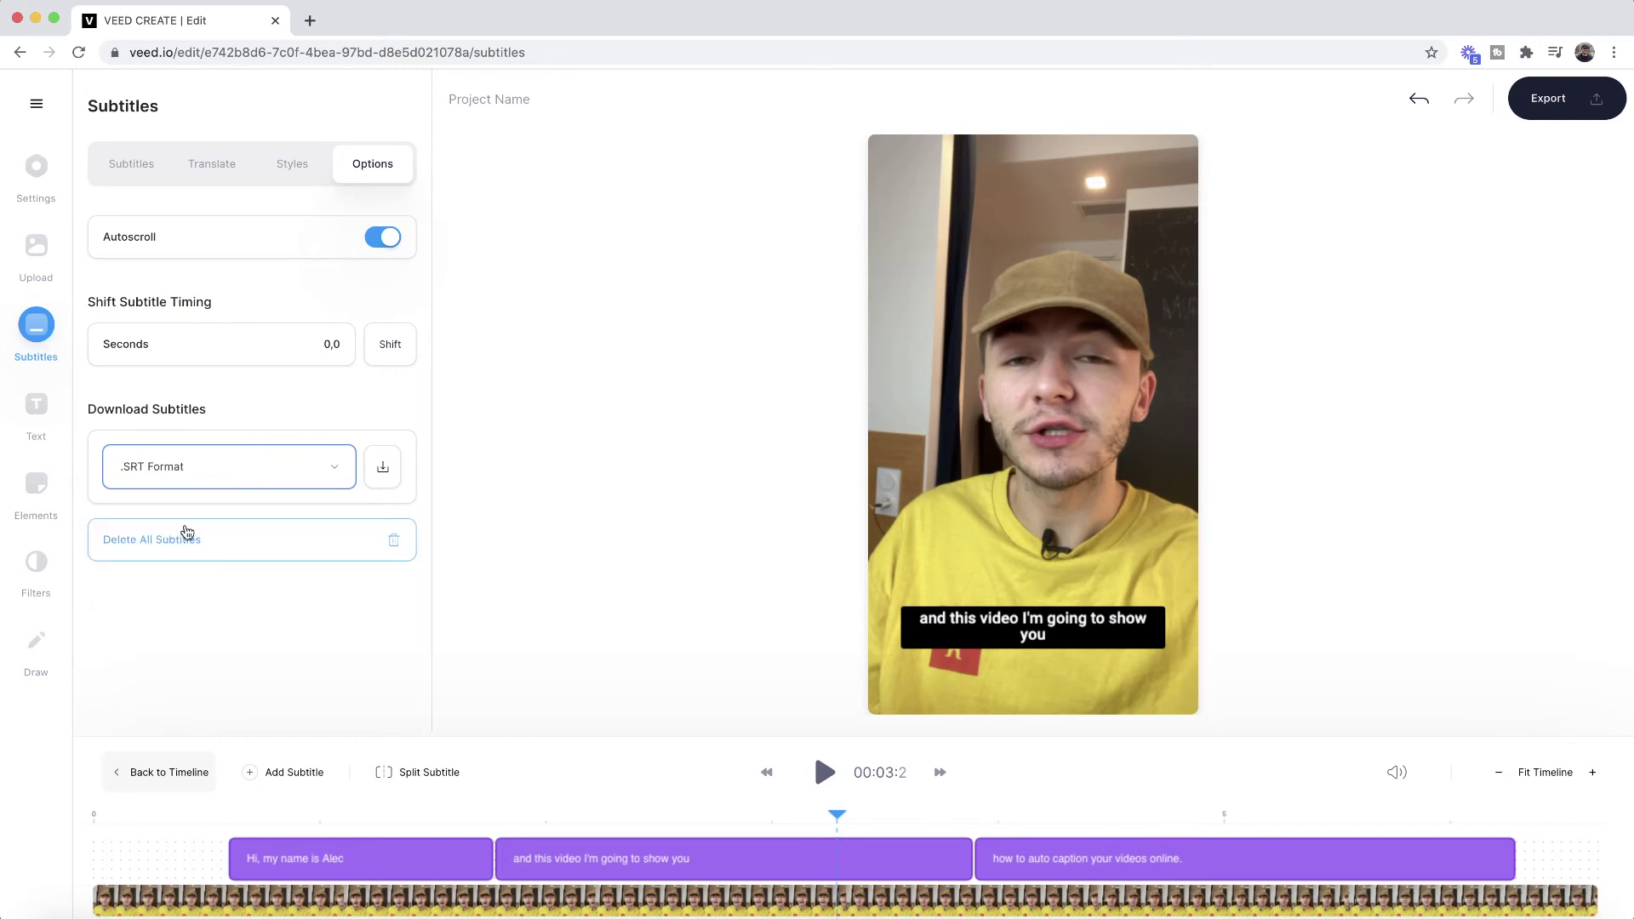
{"action": "left_click", "coordinate": [380, 470]}
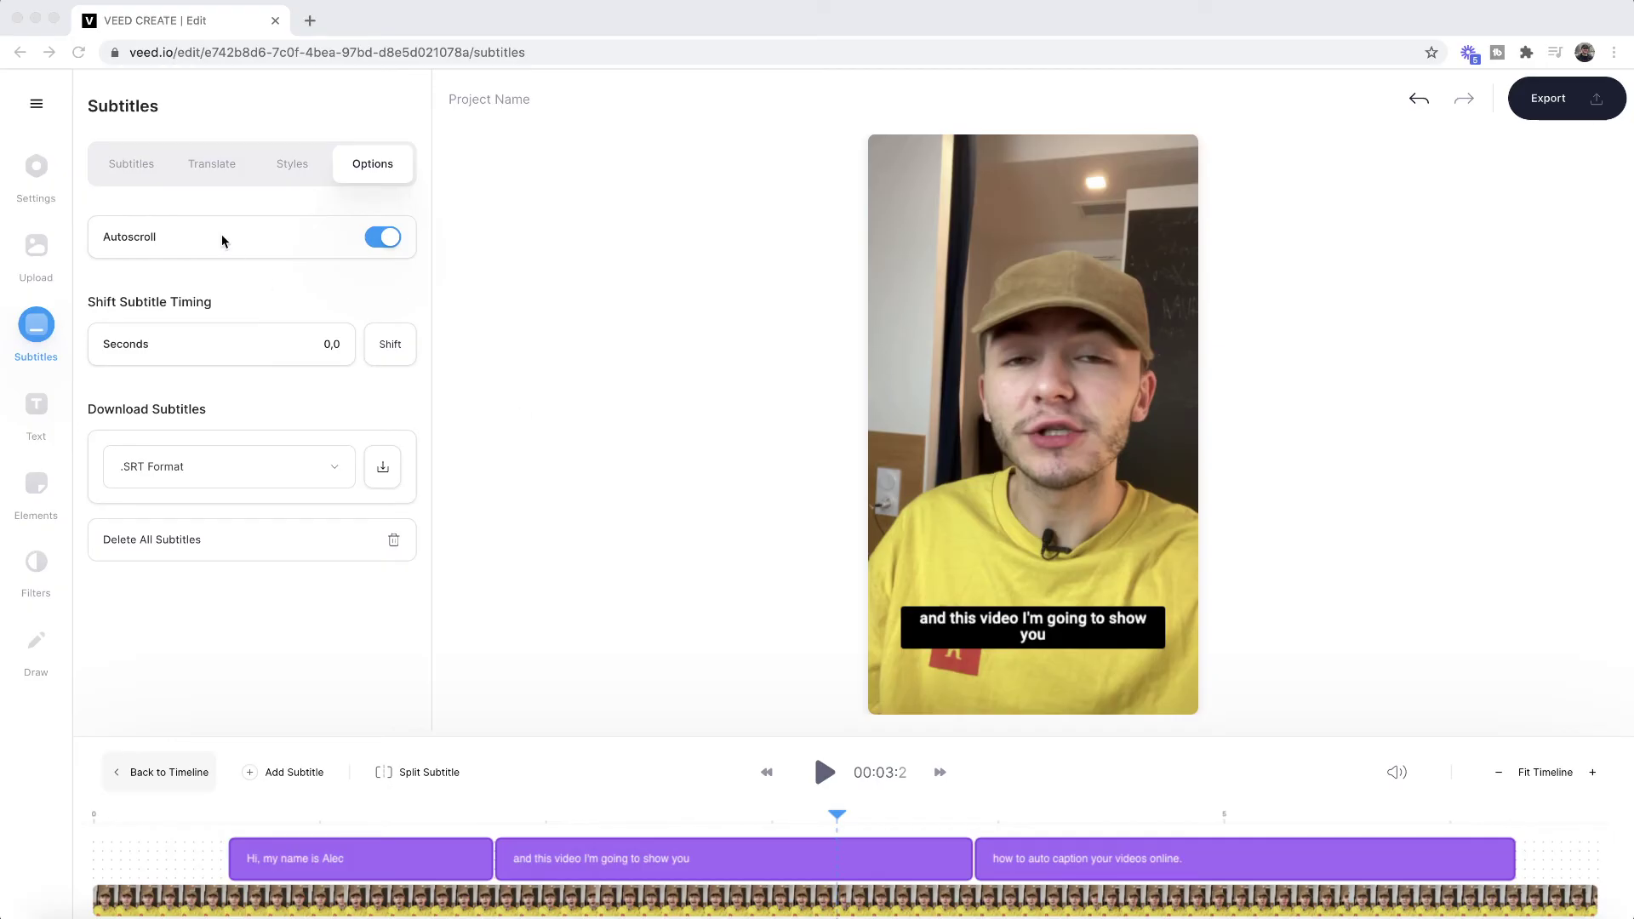
{"action": "left_click", "coordinate": [294, 172]}
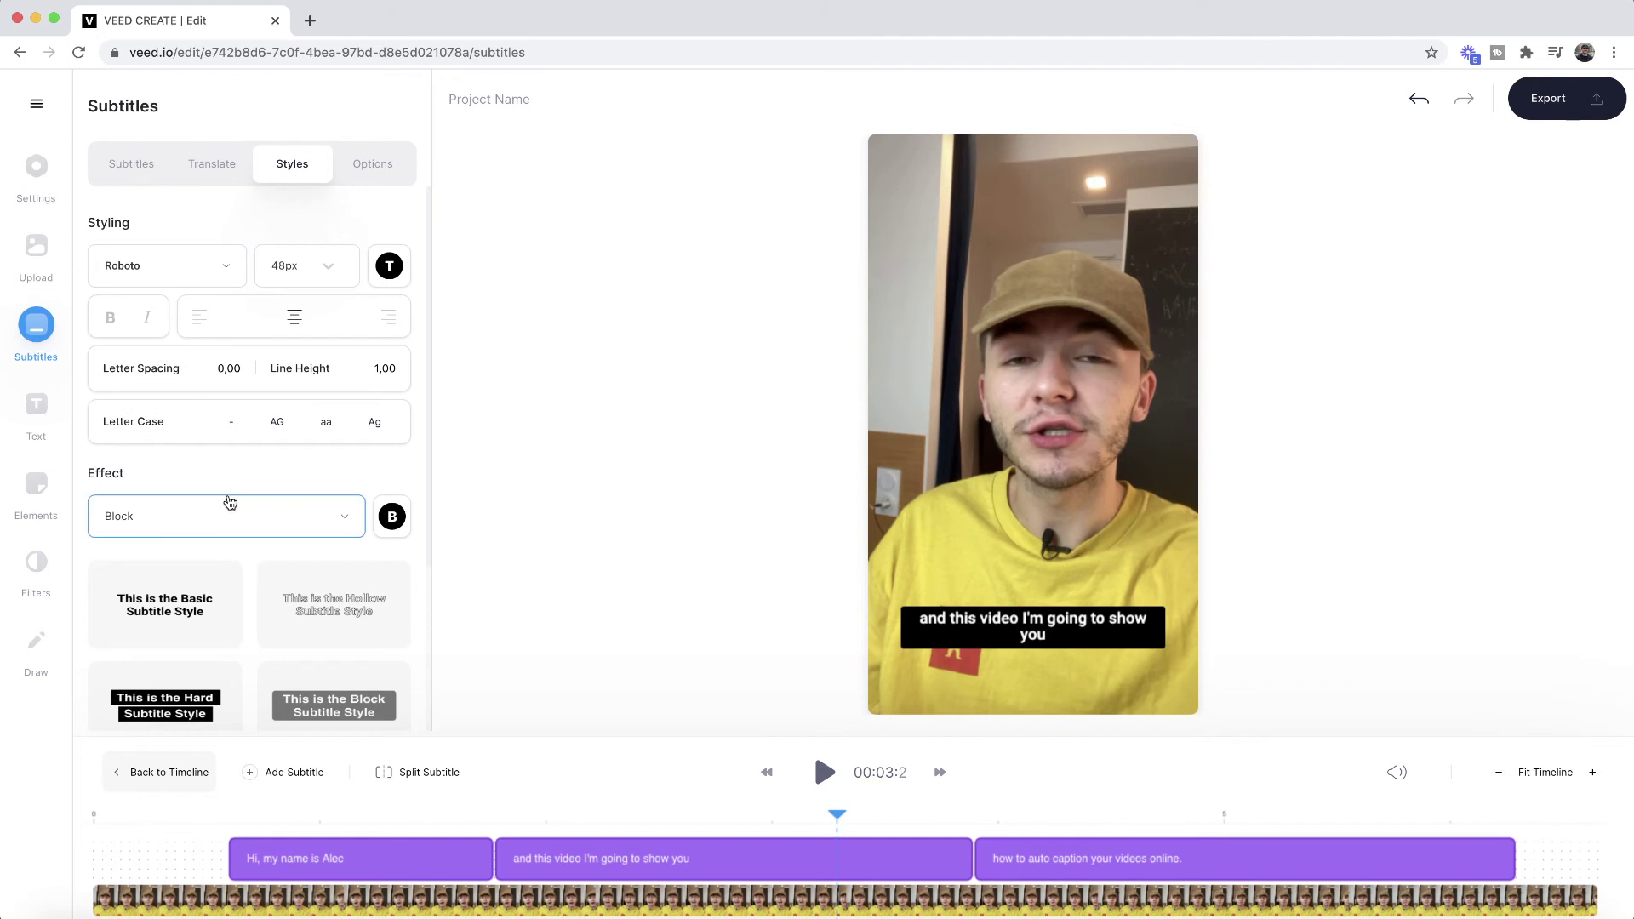
Try the Drop subtitle style preset, then set the effect back to Block.
{"action": "scroll", "coordinate": [225, 475], "scroll_direction": "down", "scroll_amount": 3}
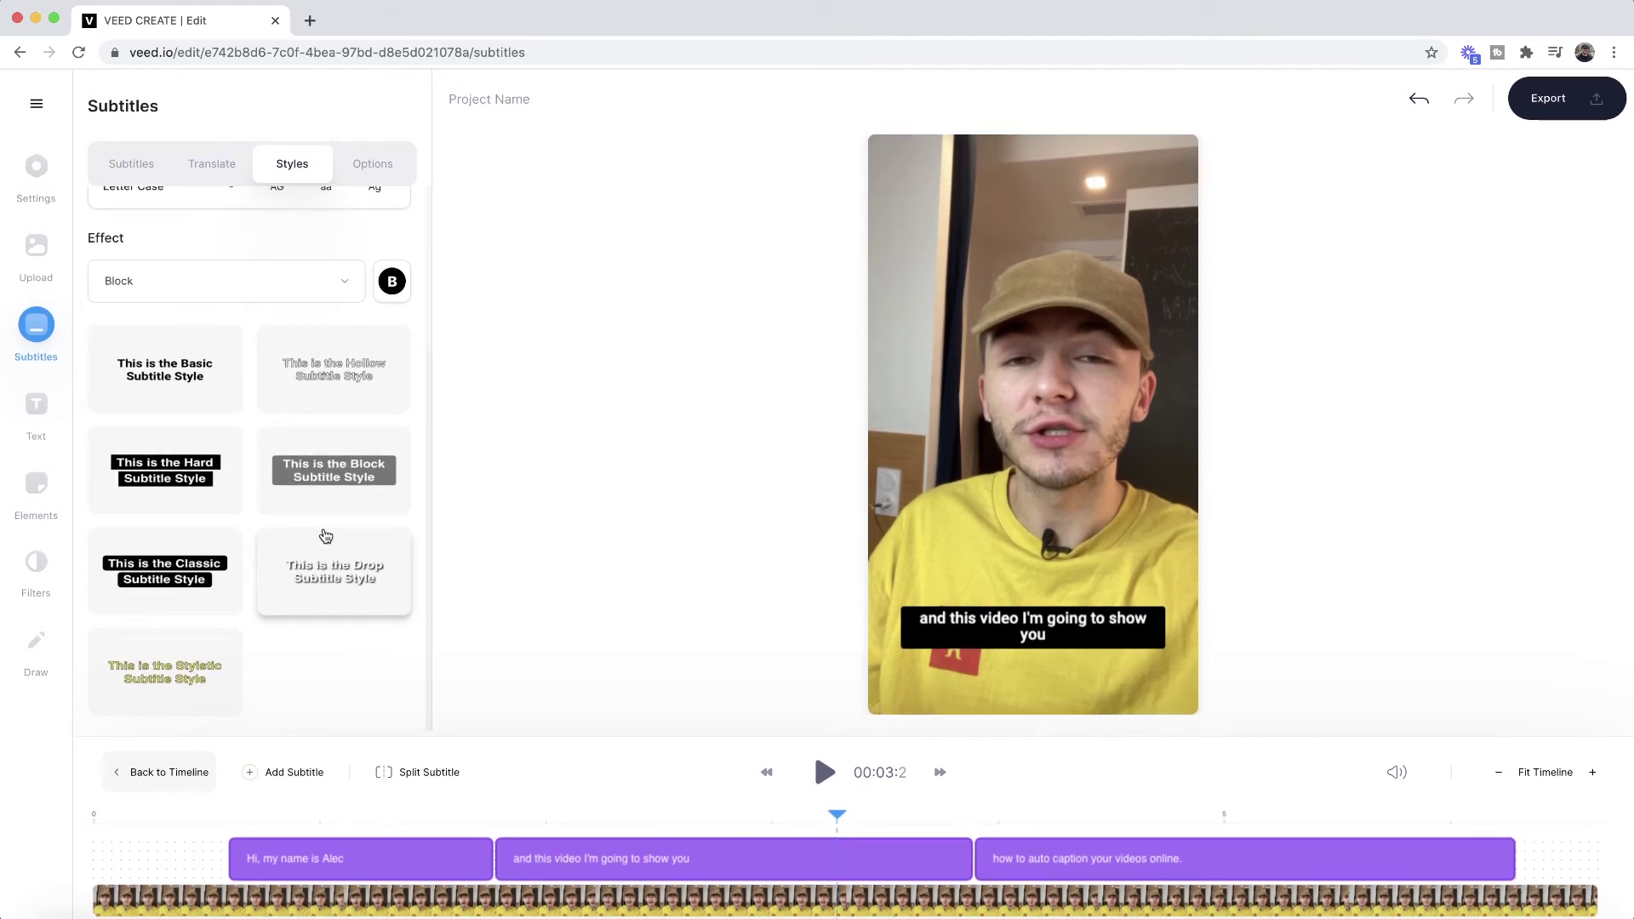
{"action": "left_click", "coordinate": [353, 577]}
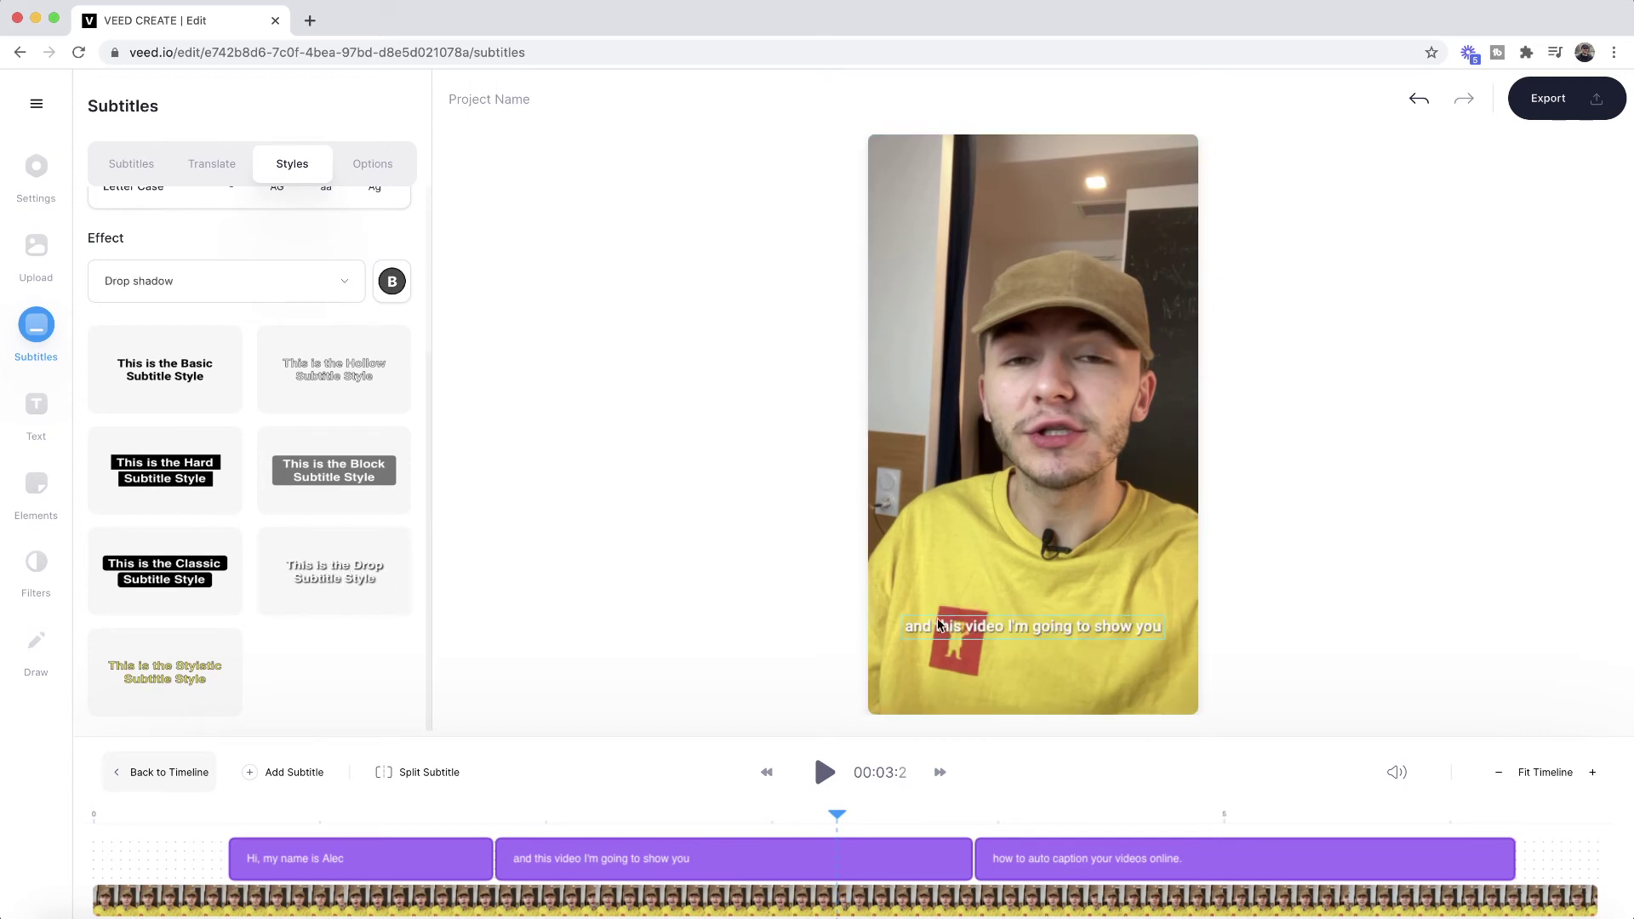
{"action": "left_click", "coordinate": [353, 491]}
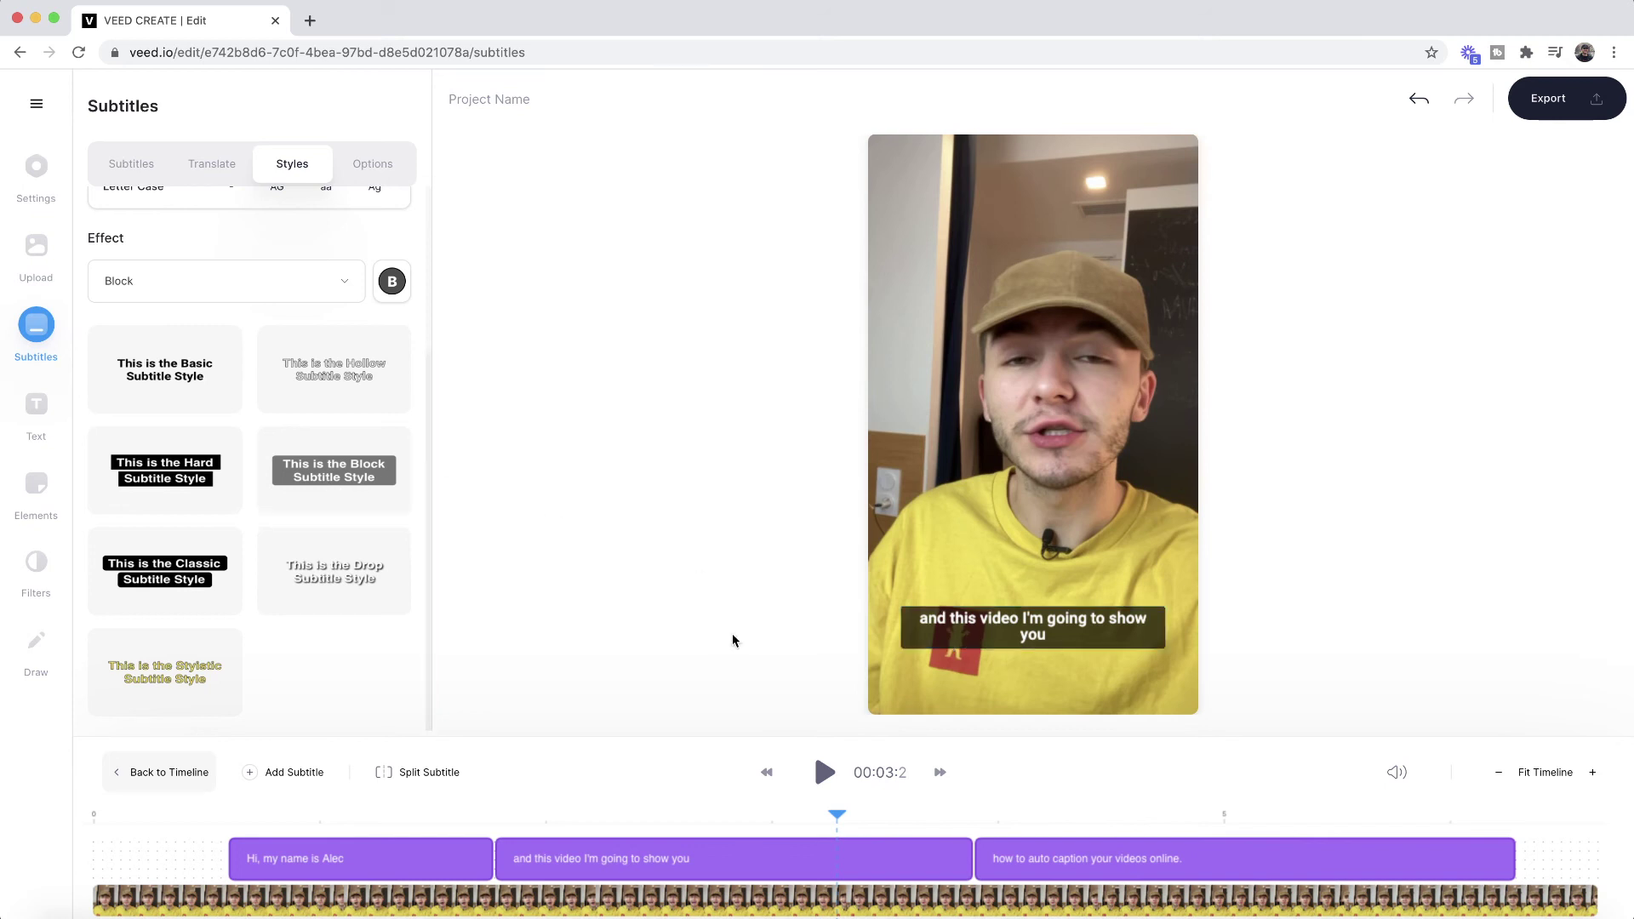
Move the subtitle box to the top with a slight tilt and check each caption.
{"action": "left_click_drag", "start_coordinate": [991, 615], "coordinate": [990, 622]}
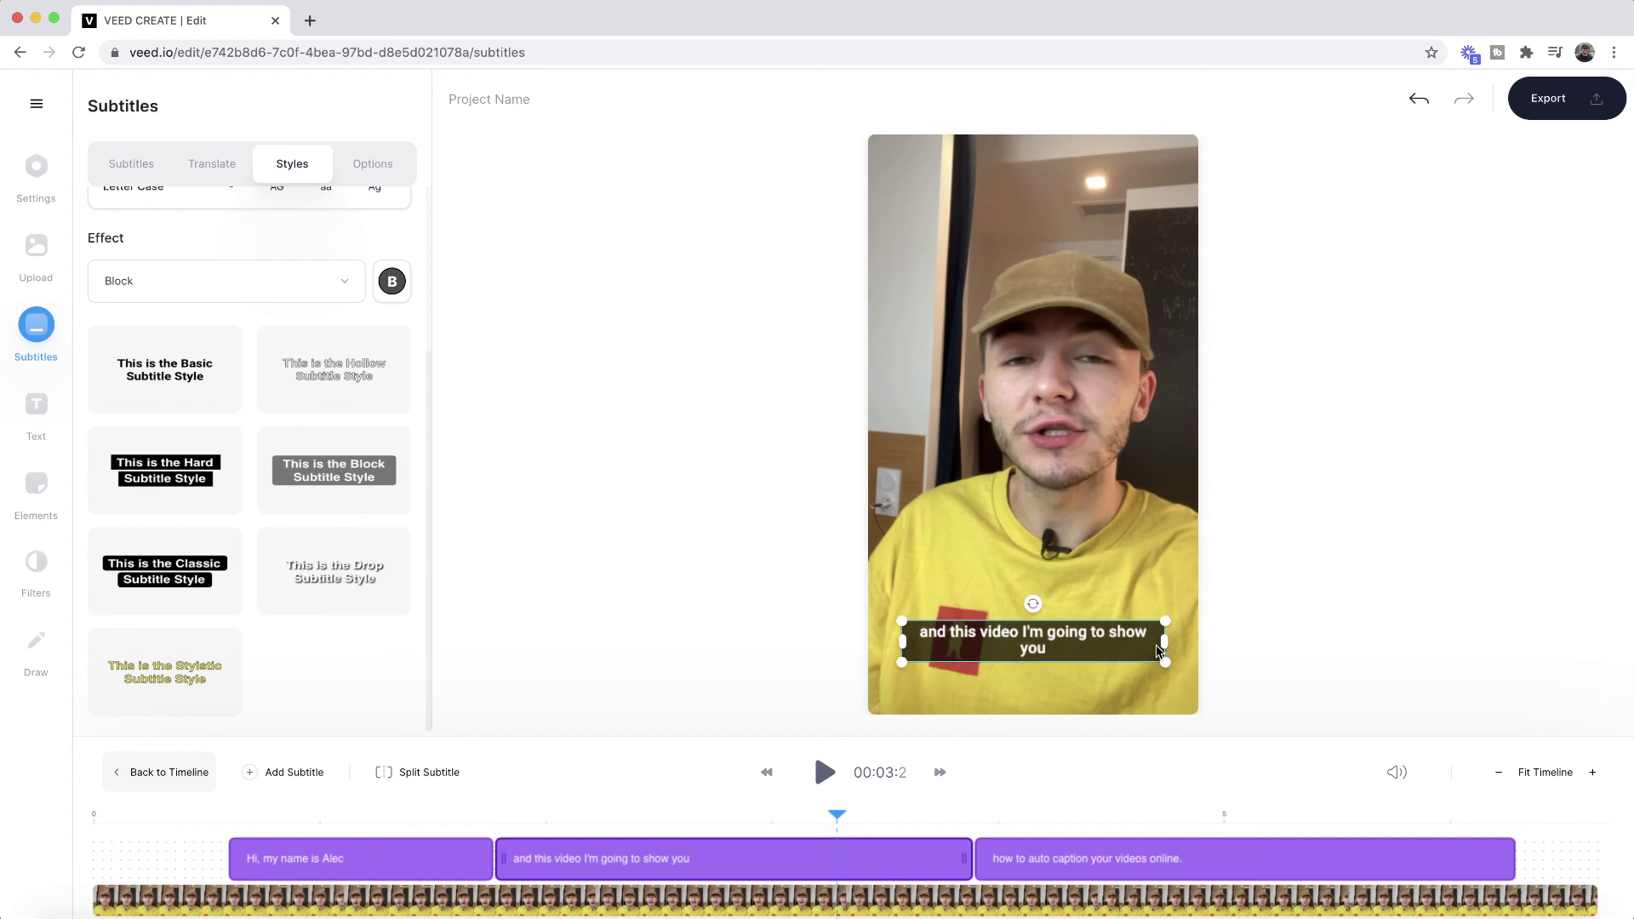
{"action": "mouse_move", "coordinate": [1162, 644]}
{"action": "left_mouse_down"}
{"action": "mouse_move", "coordinate": [1099, 644]}
{"action": "mouse_move", "coordinate": [1145, 644]}
{"action": "left_mouse_up"}
{"action": "left_click_drag", "start_coordinate": [1022, 603], "coordinate": [1056, 230]}
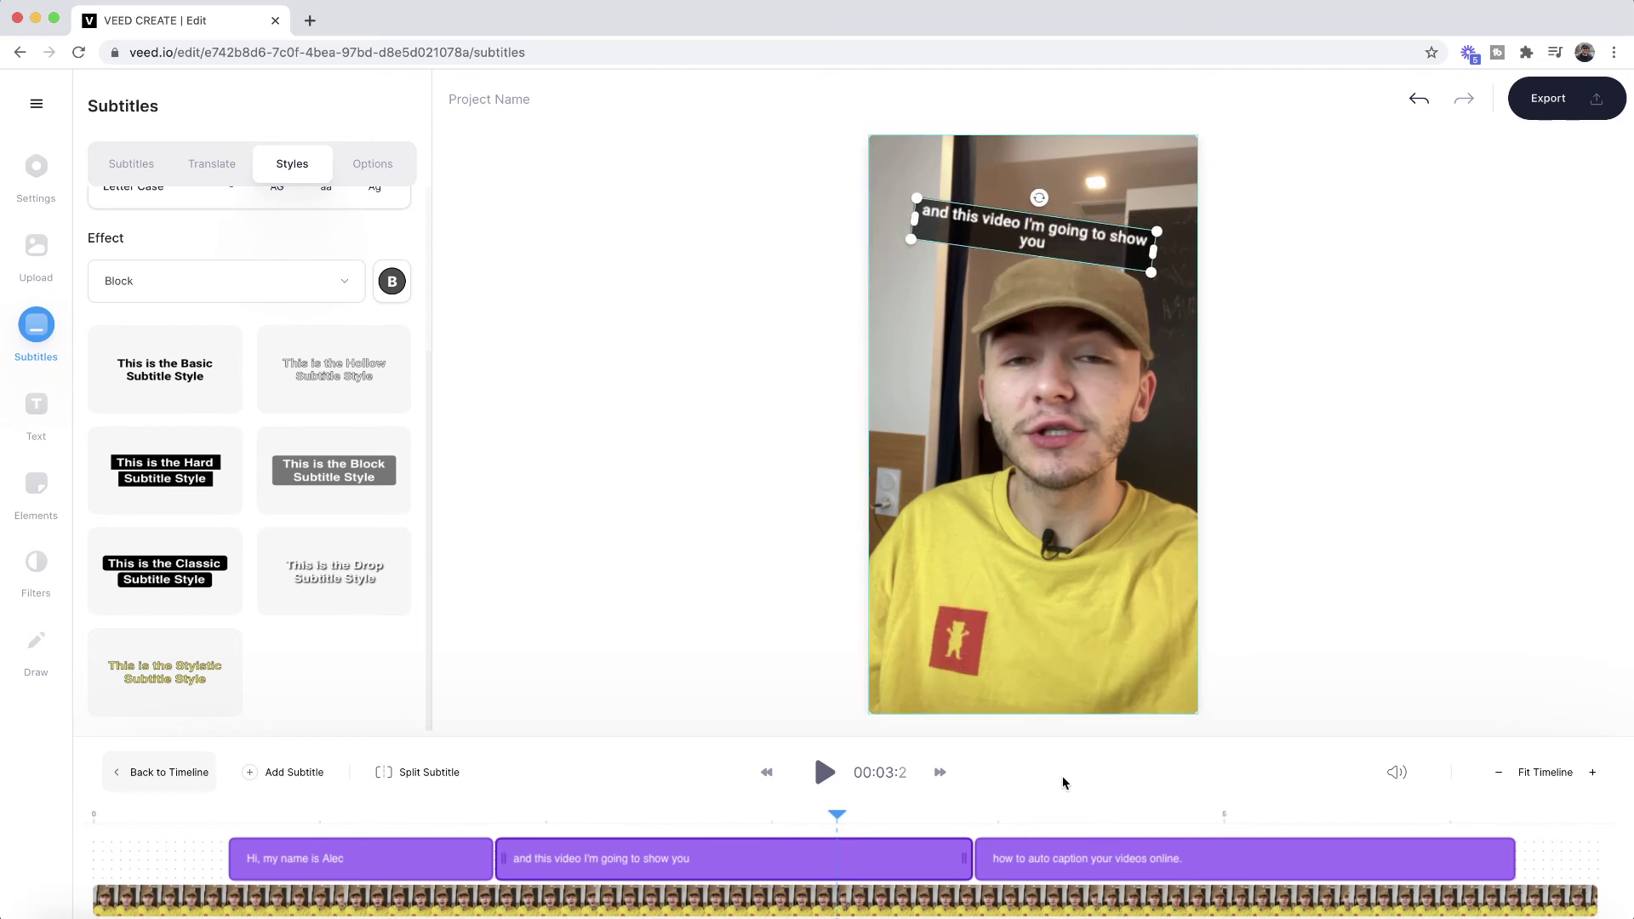
{"action": "left_click", "coordinate": [1083, 827]}
{"action": "left_click", "coordinate": [424, 822]}
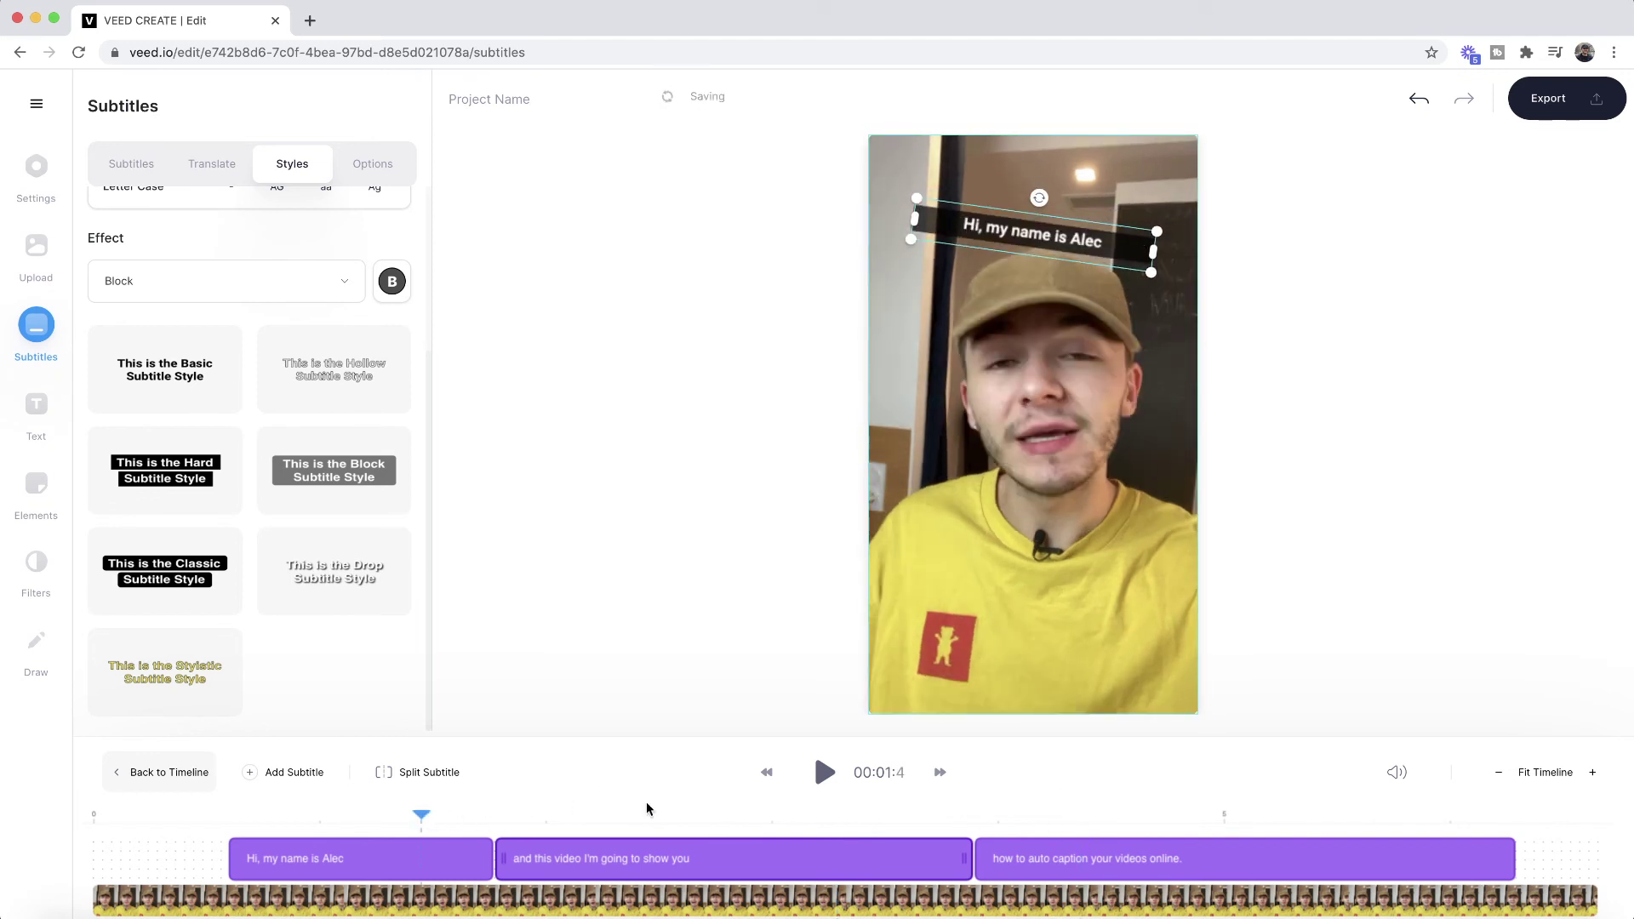
{"action": "left_click", "coordinate": [730, 817]}
{"action": "left_click", "coordinate": [1111, 818]}
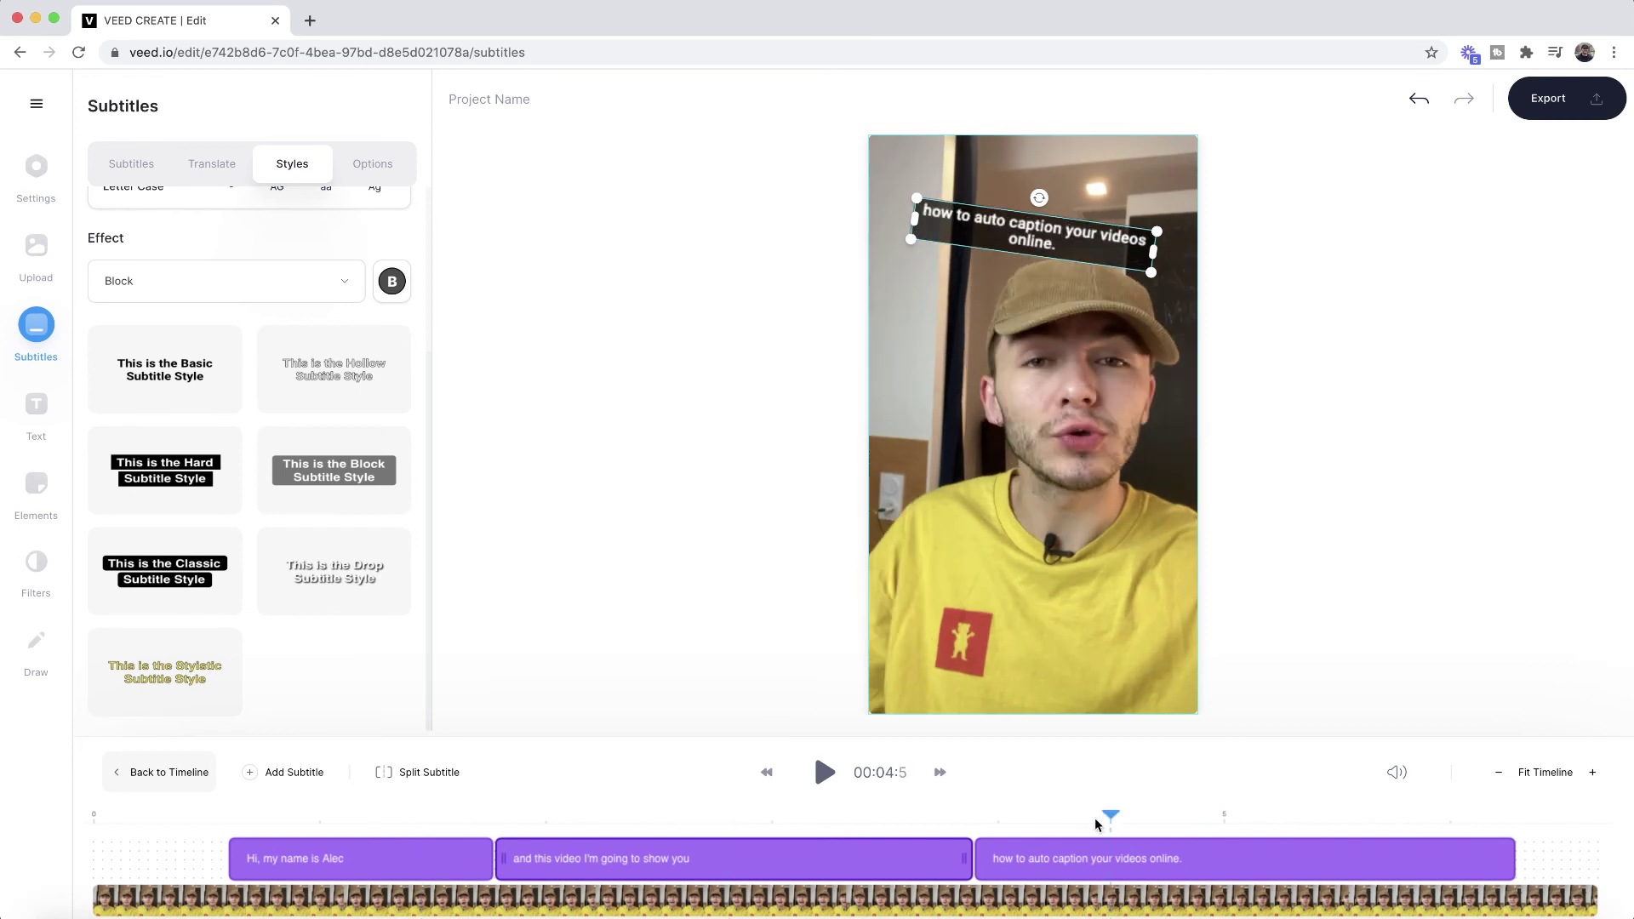
Set the subtitle font to Anton at 60px size.
{"action": "scroll", "coordinate": [287, 456], "scroll_direction": "up", "scroll_amount": 3}
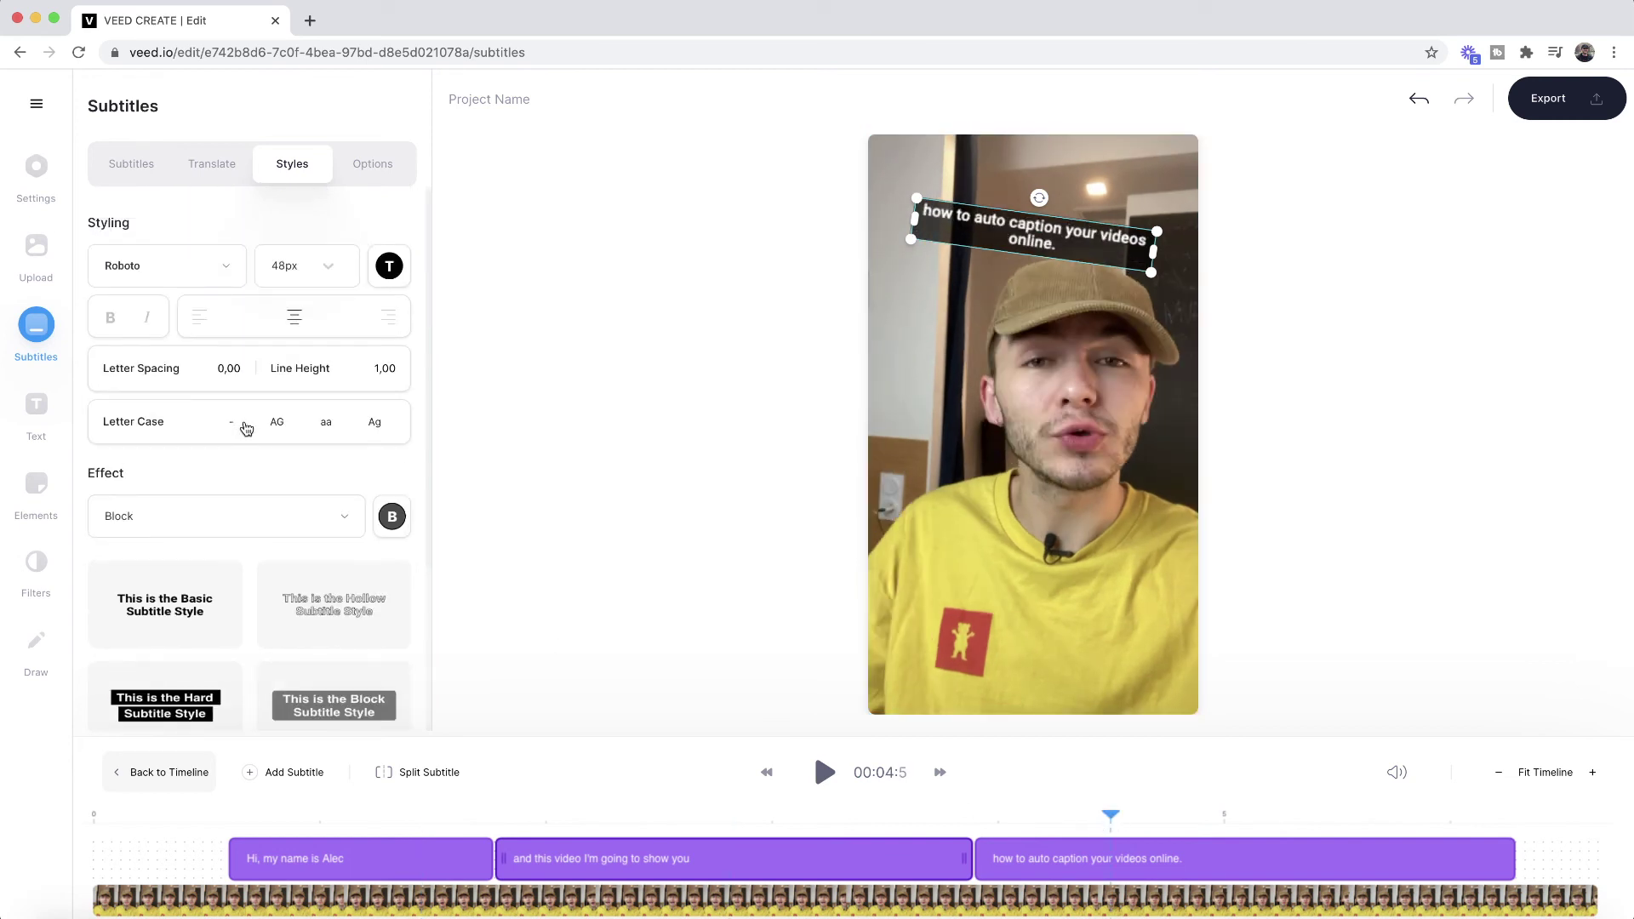
{"action": "left_click", "coordinate": [210, 285]}
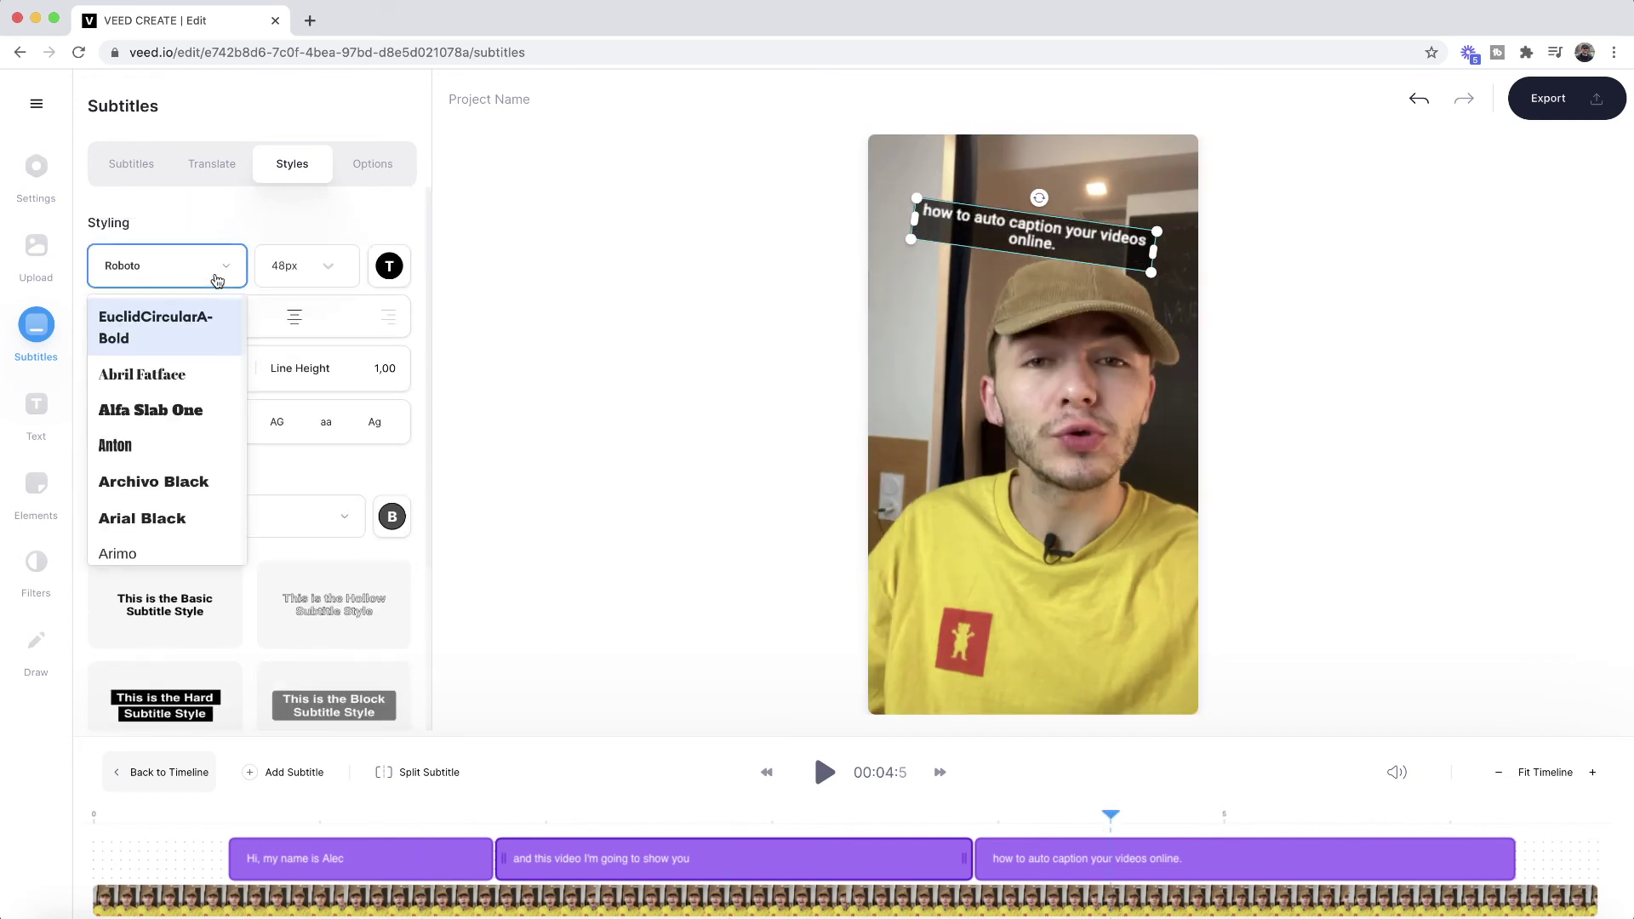
{"action": "left_click", "coordinate": [146, 436]}
{"action": "left_click", "coordinate": [306, 271]}
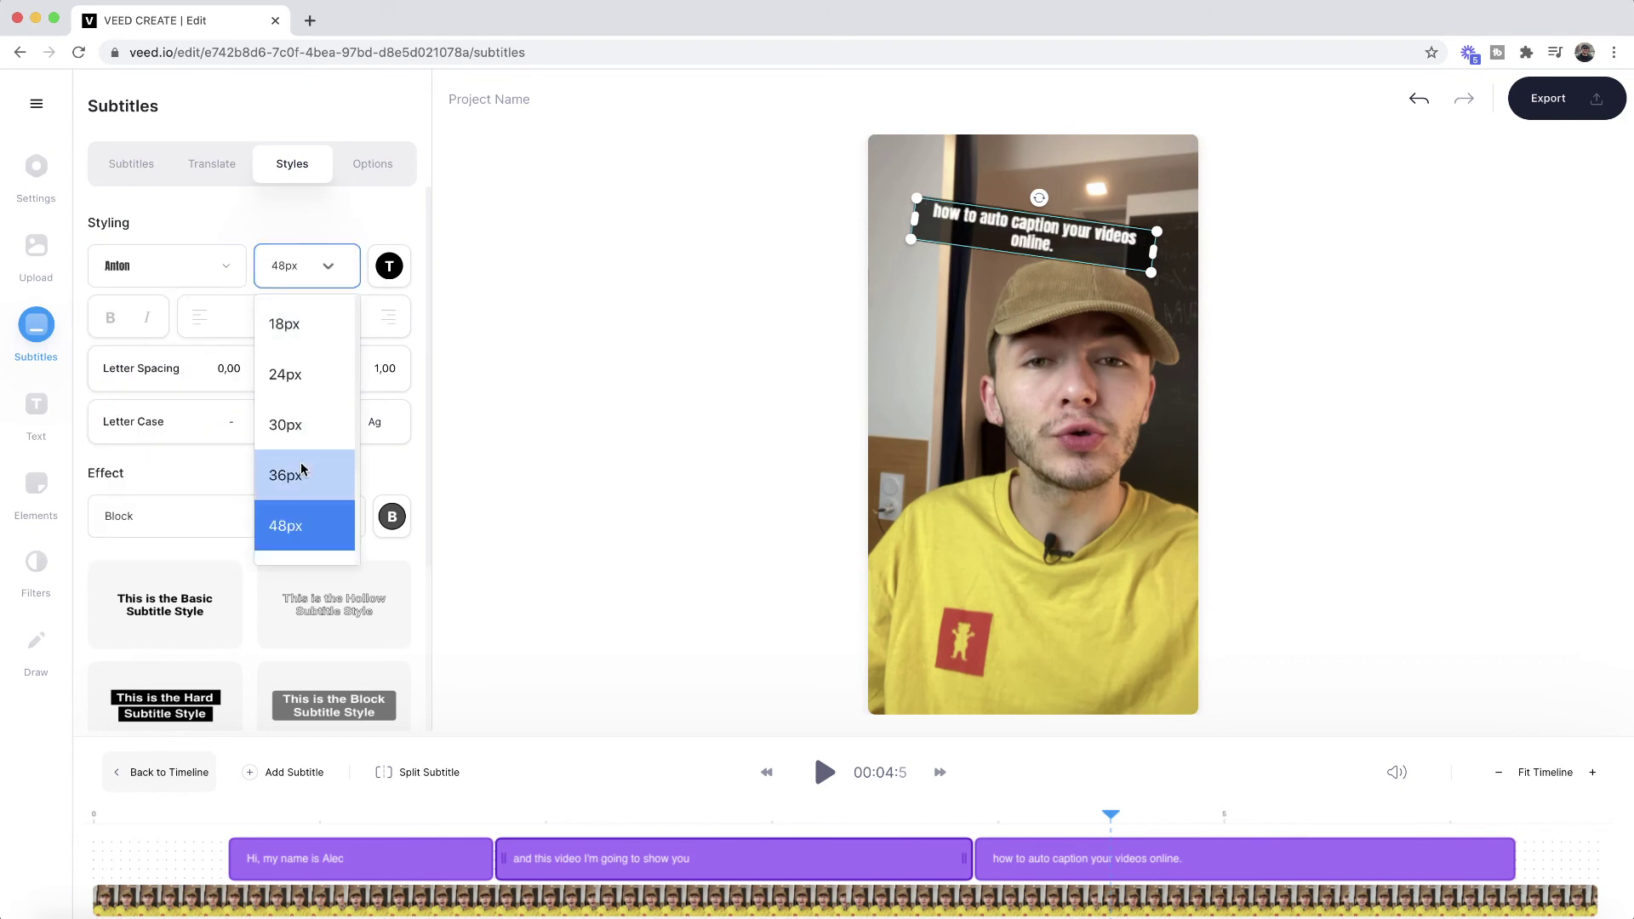
{"action": "left_click", "coordinate": [304, 468]}
{"action": "left_click", "coordinate": [306, 269]}
{"action": "scroll", "coordinate": [303, 507], "scroll_direction": "down", "scroll_amount": 2}
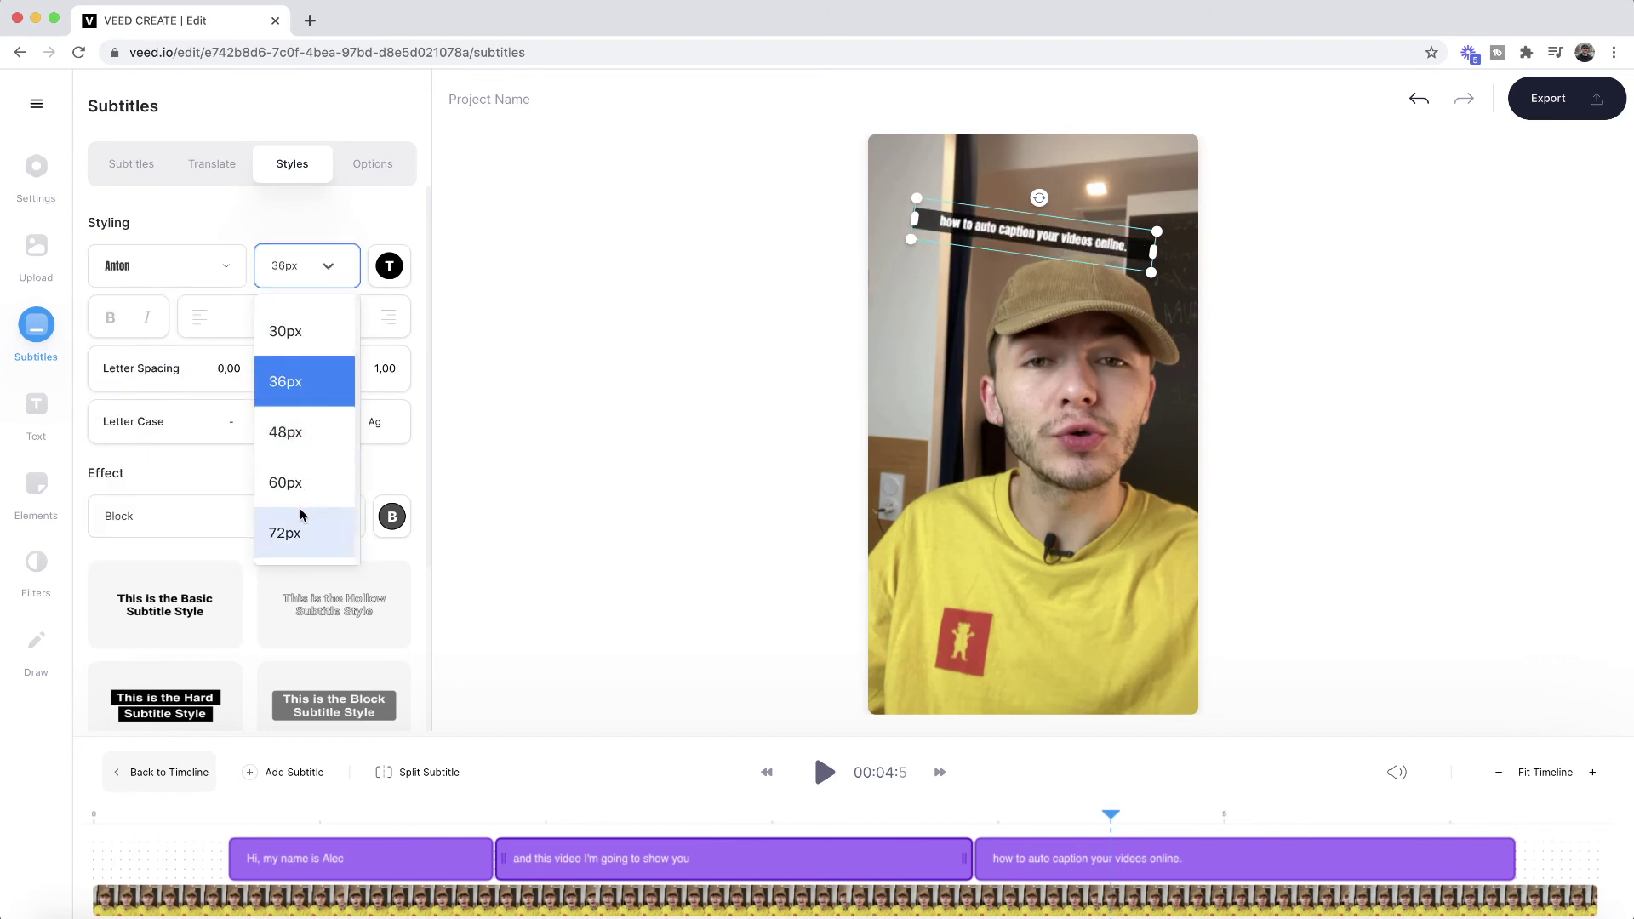
{"action": "left_click", "coordinate": [299, 497]}
Change the subtitle text colour to pink.
{"action": "left_click", "coordinate": [387, 267]}
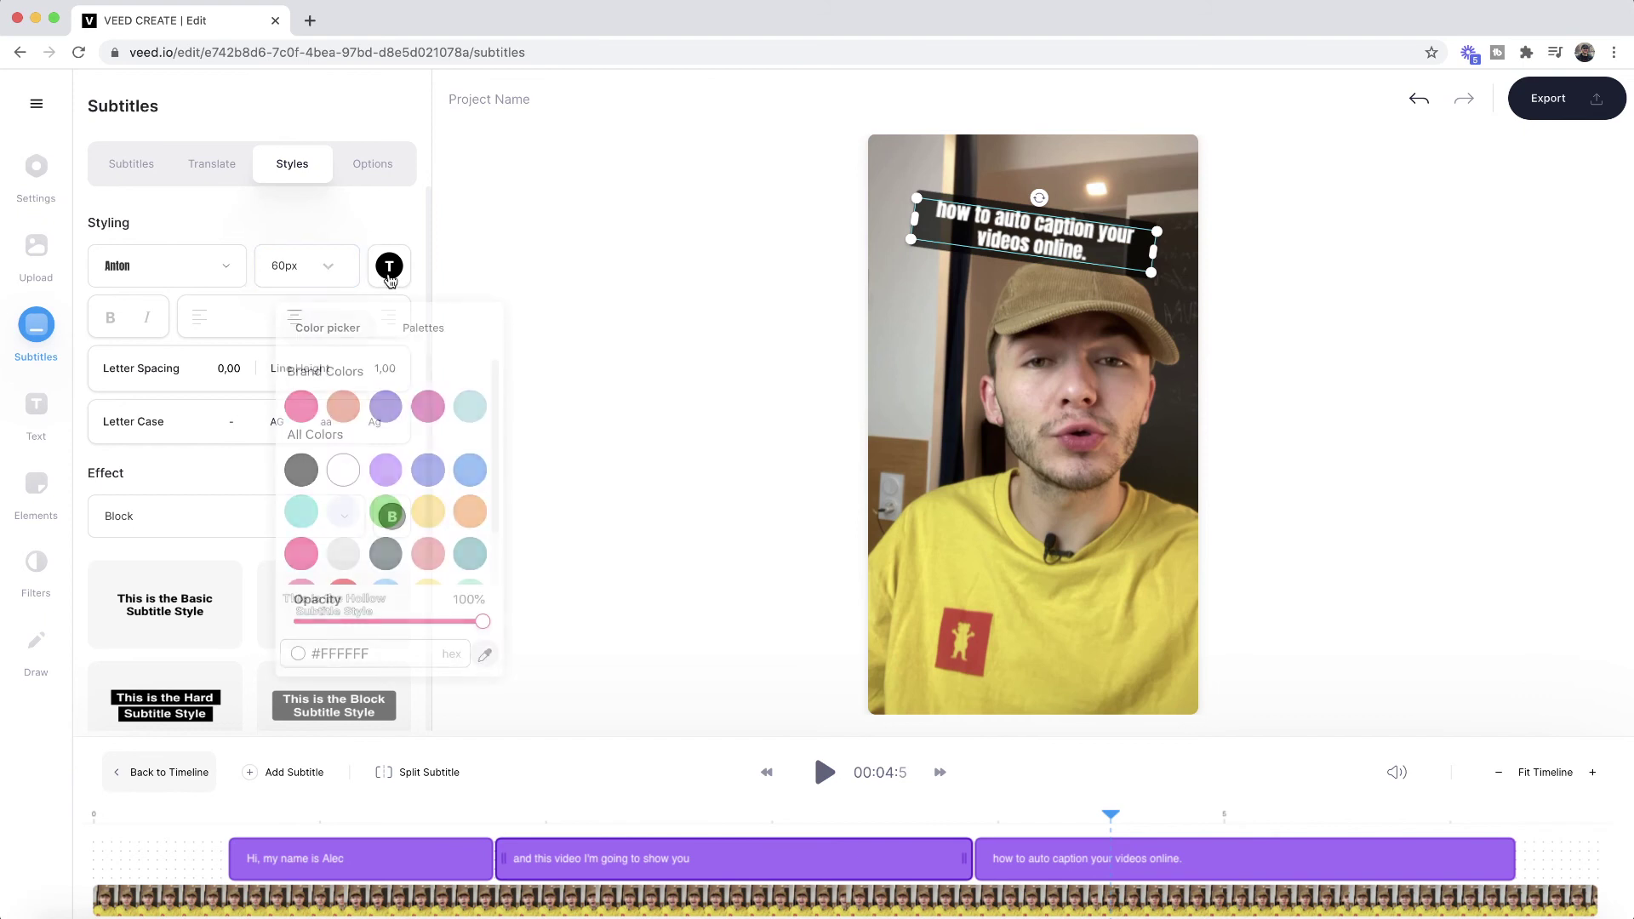
{"action": "left_click", "coordinate": [304, 411]}
{"action": "left_click", "coordinate": [161, 365]}
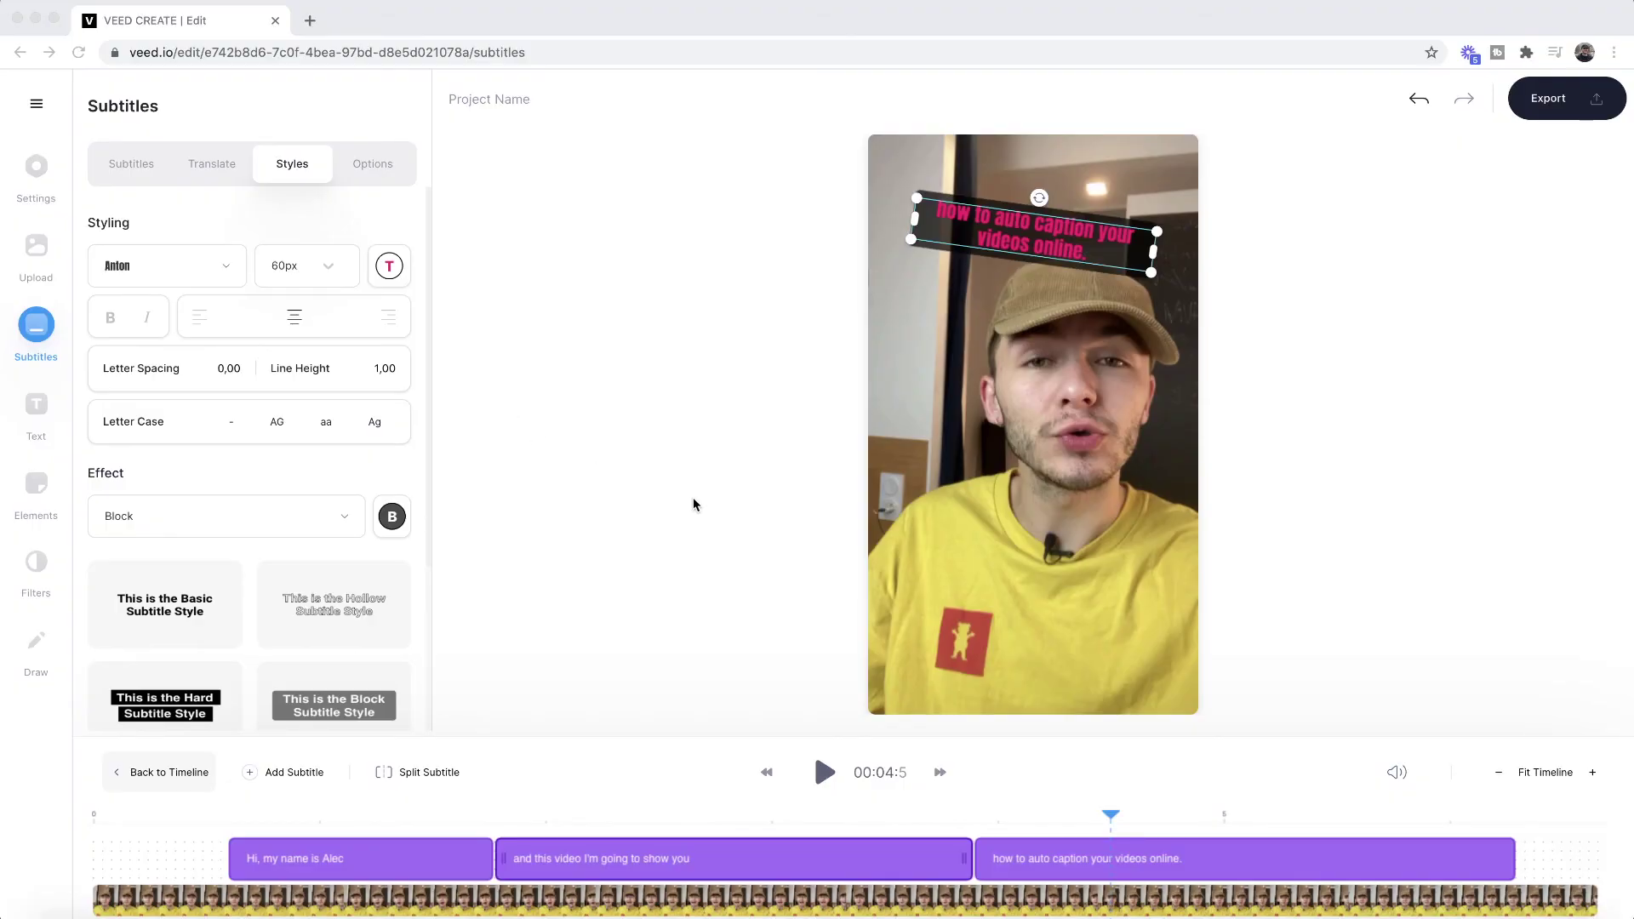
{"action": "left_click", "coordinate": [1554, 115]}
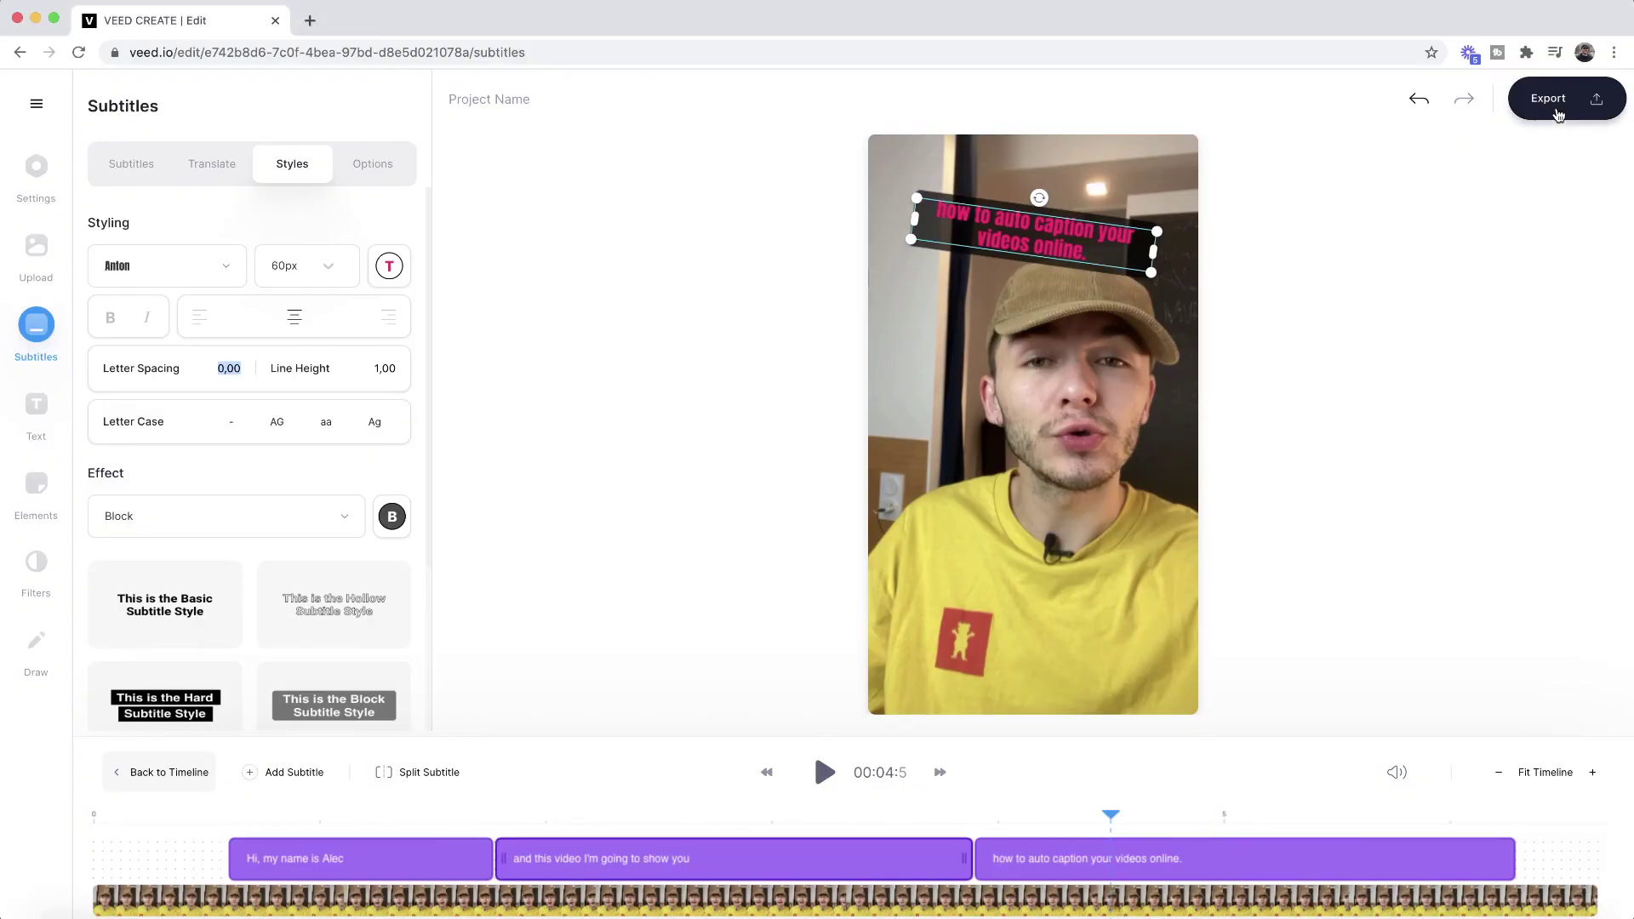